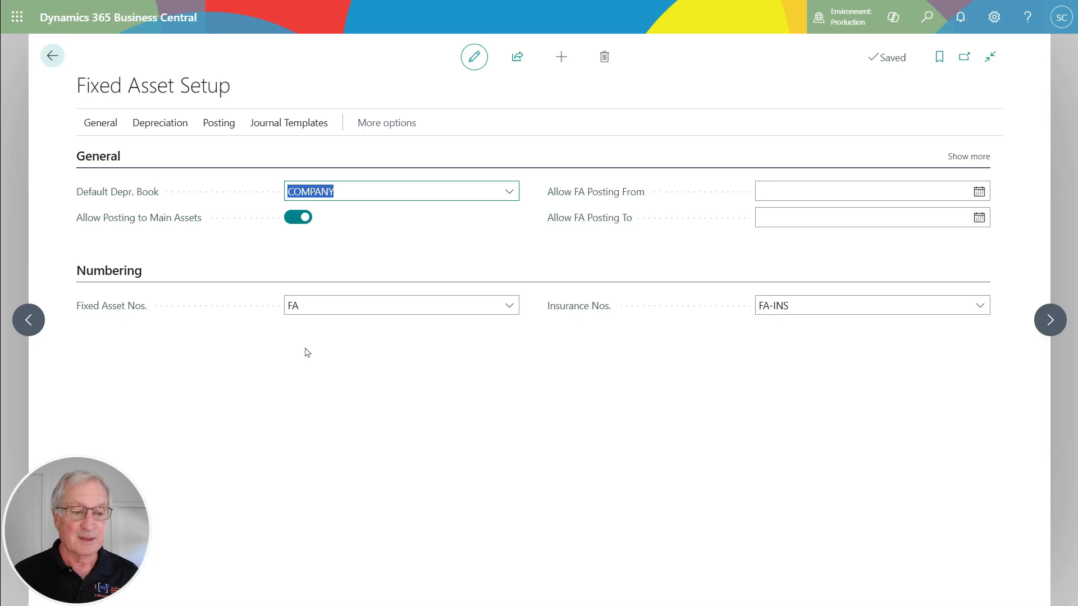
Open the COMPANY depreciation book from Fixed Asset Setup and review its general and G/L integration settings
{"action": "left_click", "coordinate": [174, 123]}
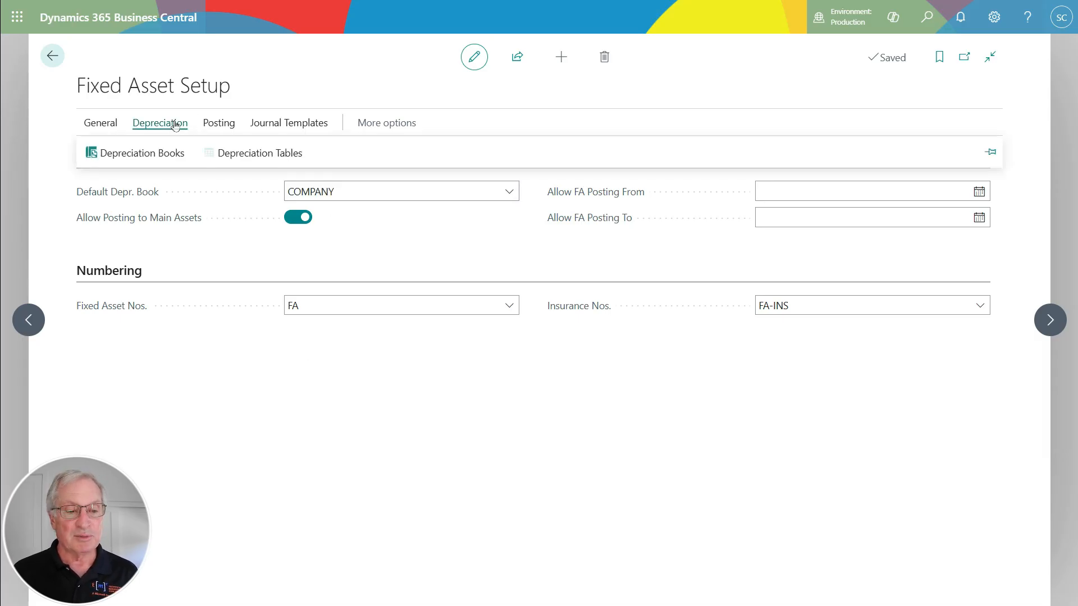
{"action": "left_click", "coordinate": [147, 154]}
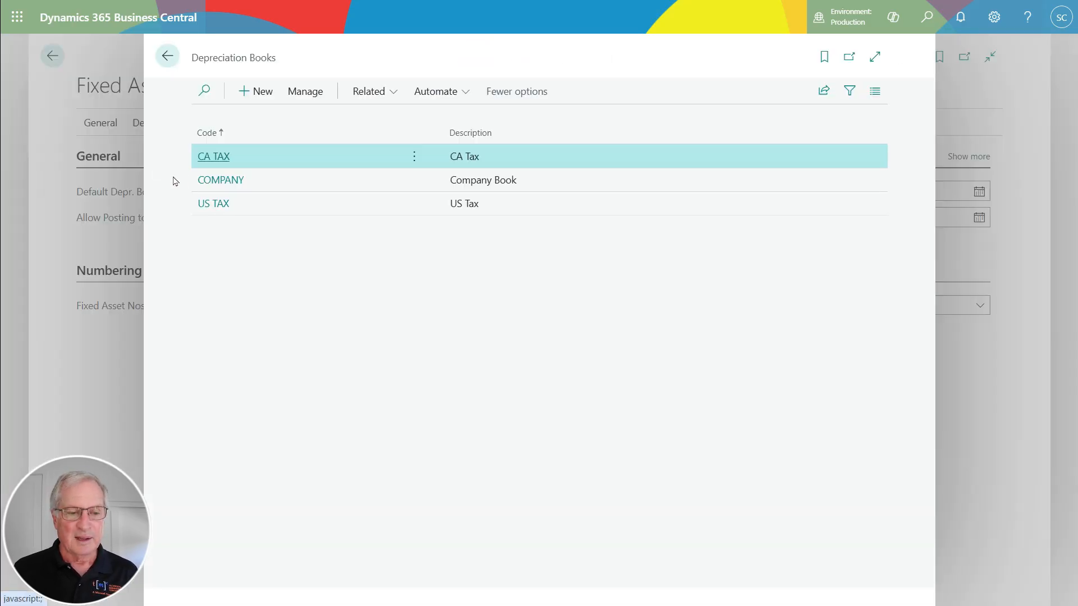
{"action": "left_click", "coordinate": [221, 181]}
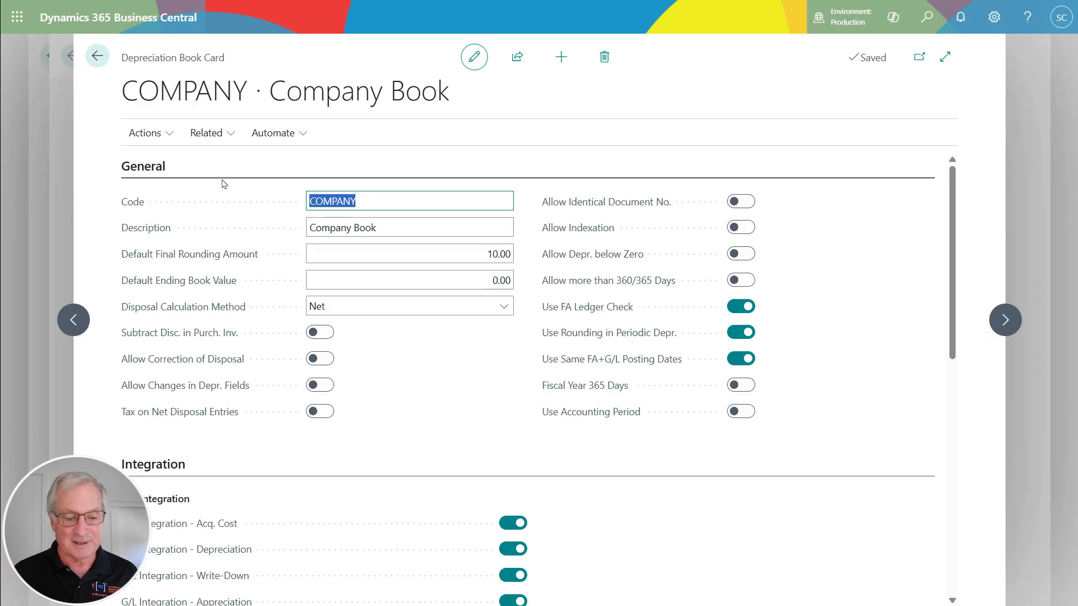
{"action": "scroll", "coordinate": [616, 539], "scroll_direction": "down", "scroll_amount": 3}
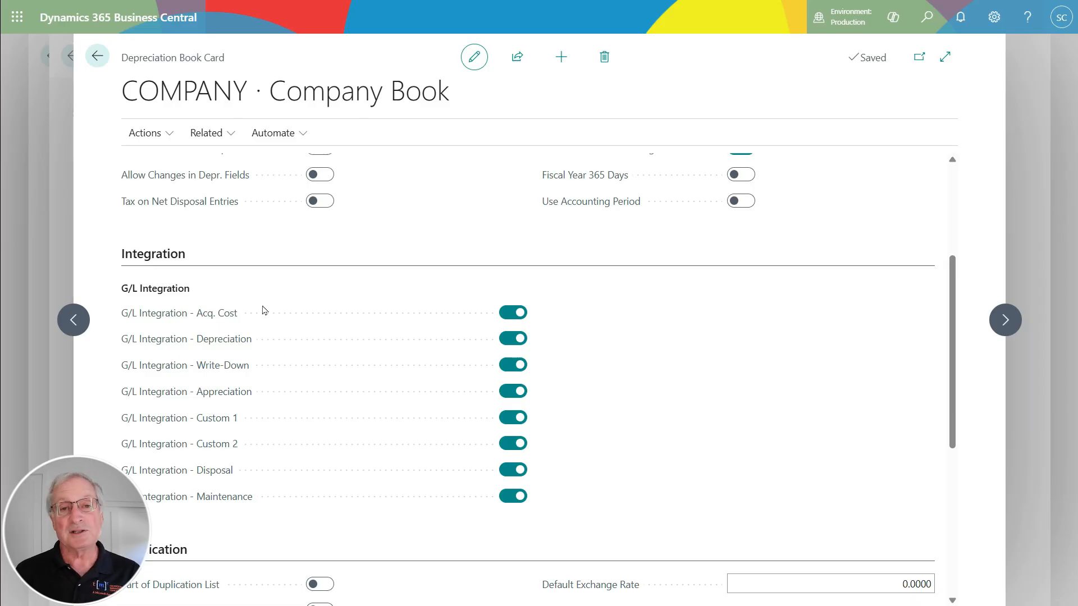
Review the G/L integration and duplication settings of the CA TAX and US TAX depreciation books
{"action": "left_click", "coordinate": [78, 317]}
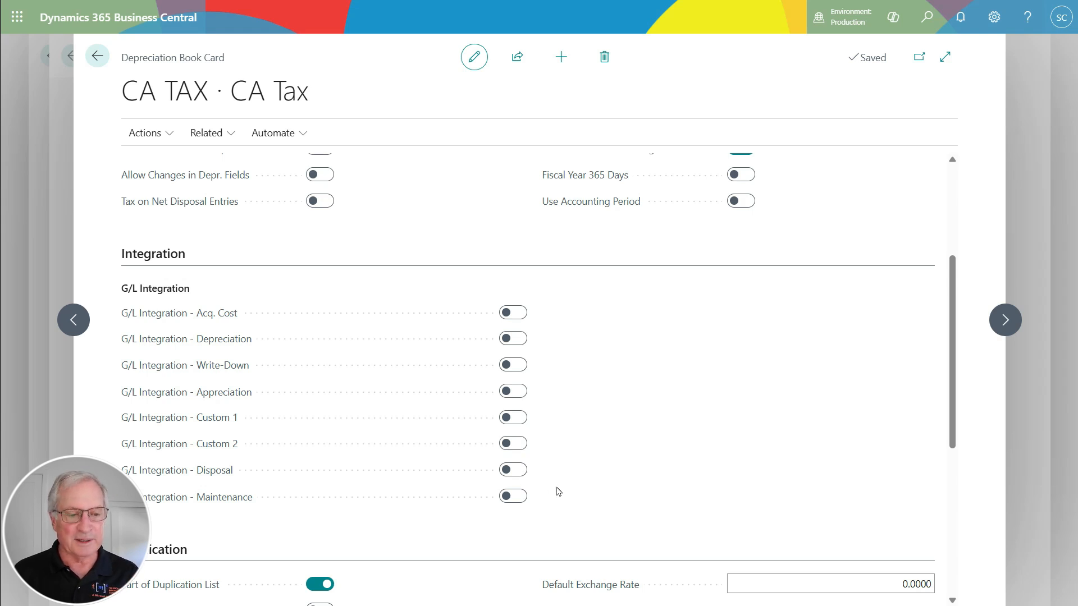
{"action": "scroll", "coordinate": [390, 308], "scroll_direction": "down", "scroll_amount": 5}
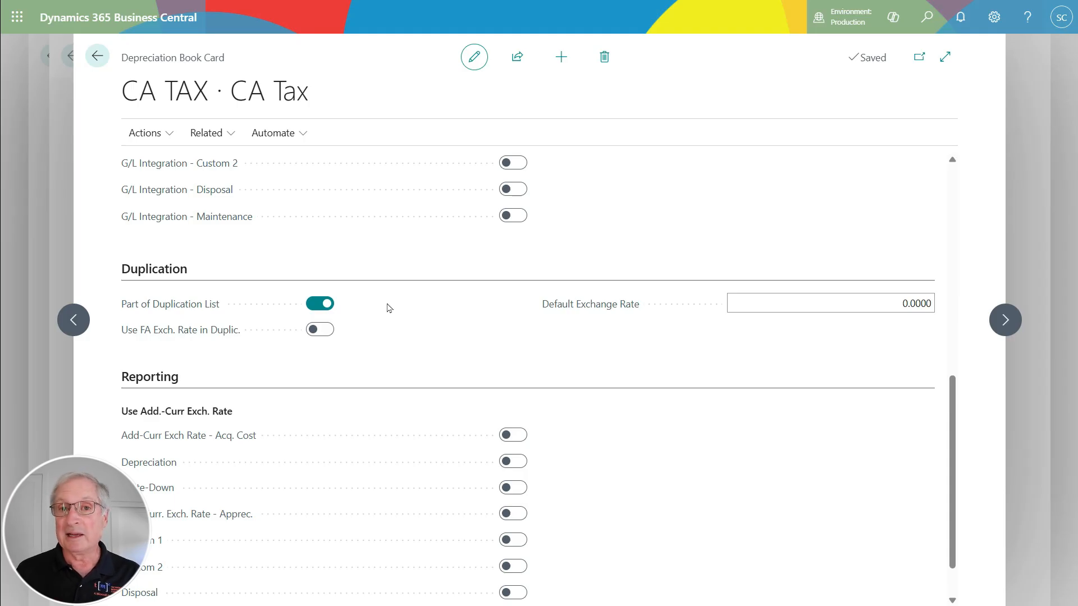
{"action": "left_click", "coordinate": [1006, 328]}
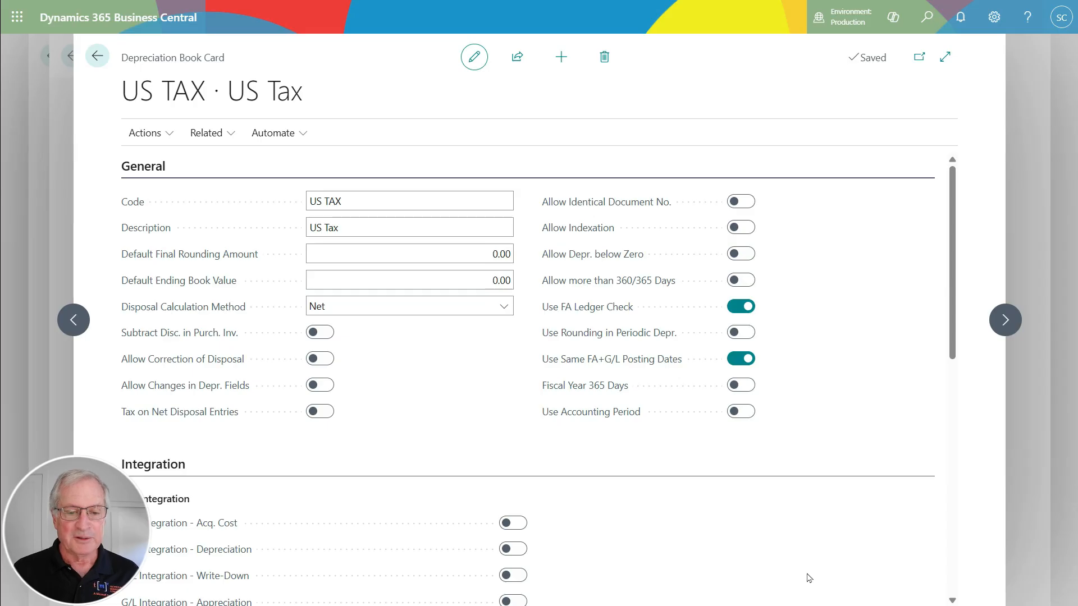
{"action": "scroll", "coordinate": [652, 549], "scroll_direction": "down", "scroll_amount": 3}
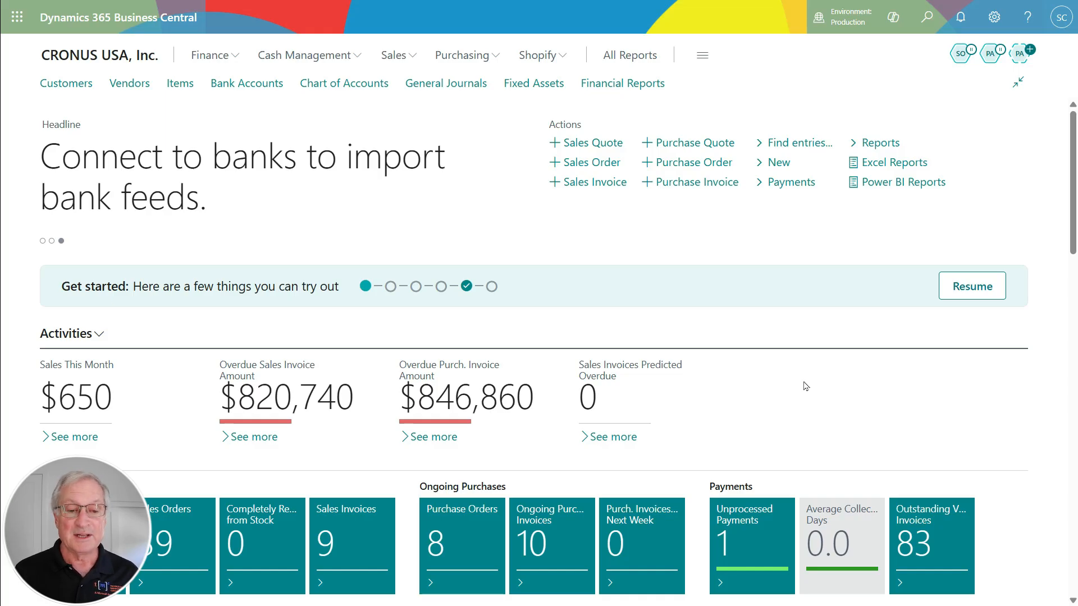
Open the card of fixed asset FA000100, Dell PowerEdge R770 Server, and view its available FA class and subclass codes
{"action": "left_click", "coordinate": [525, 85]}
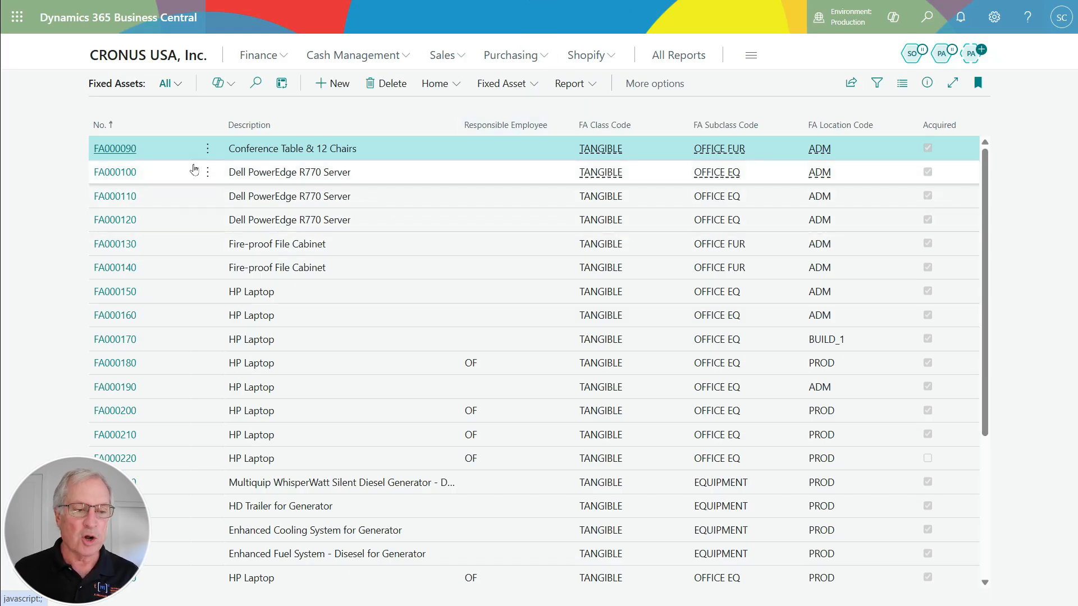
{"action": "left_click", "coordinate": [109, 175]}
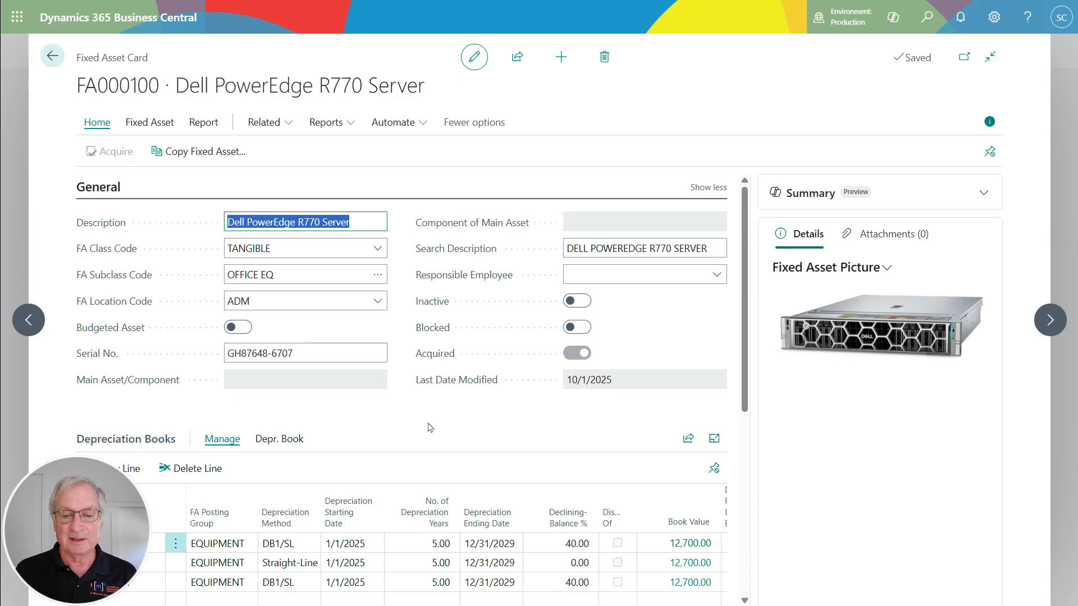
{"action": "left_click", "coordinate": [376, 252]}
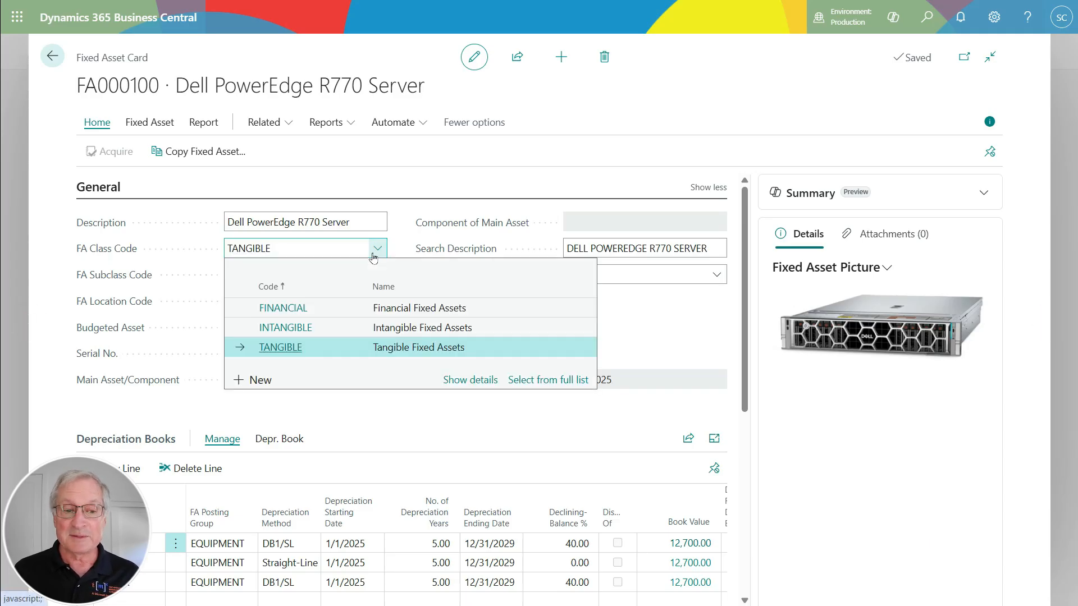
{"action": "left_click", "coordinate": [202, 282]}
{"action": "left_click", "coordinate": [377, 278]}
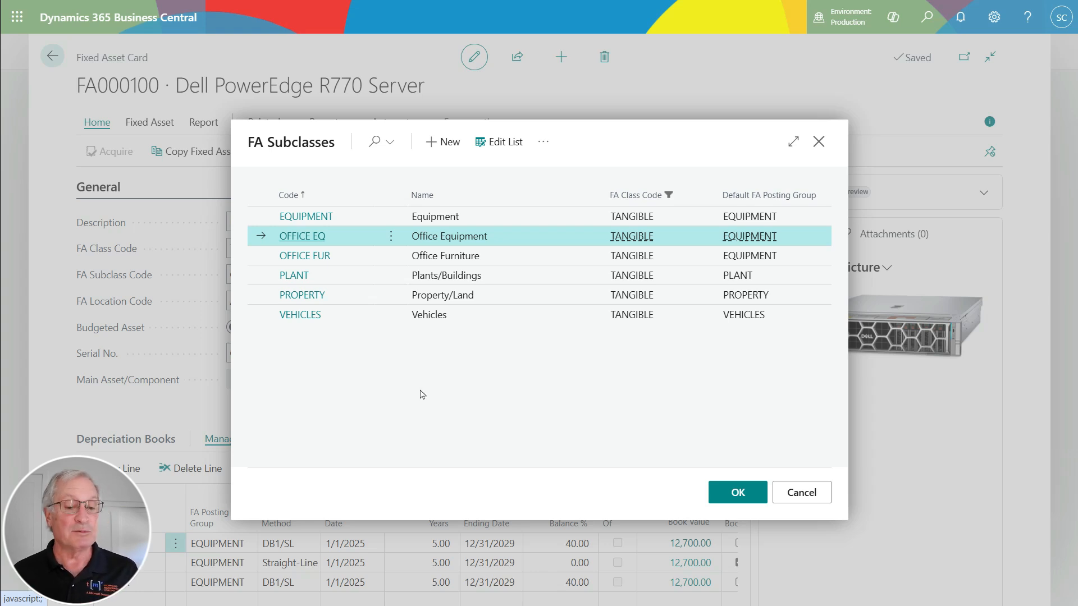
View the location and responsible employee choices on the server's card, plus the explanation of Budgeted Asset
{"action": "left_click", "coordinate": [378, 303]}
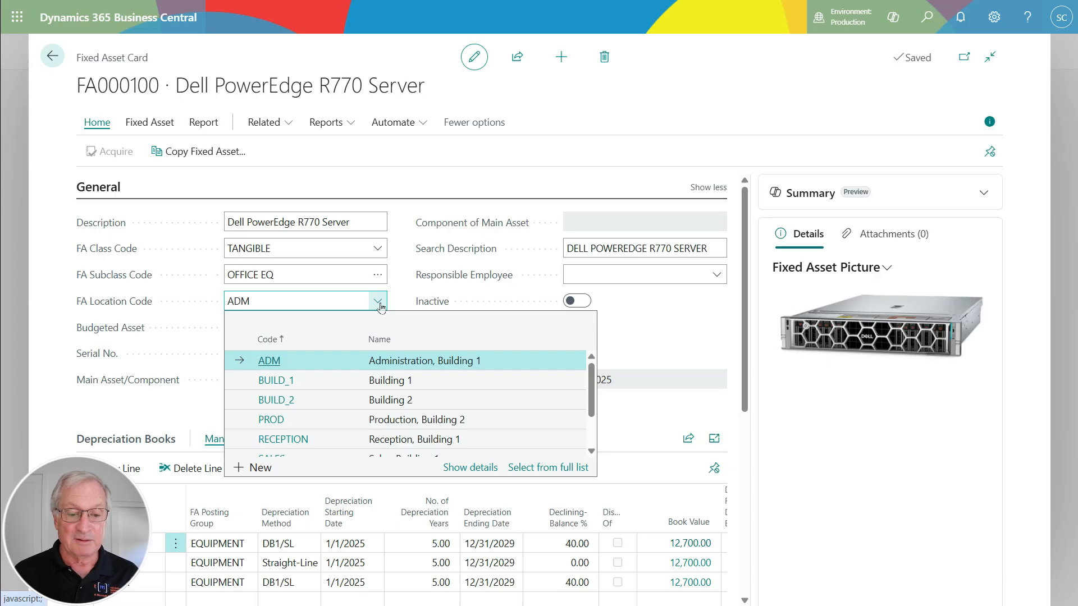
{"action": "left_click", "coordinate": [714, 331]}
{"action": "left_click", "coordinate": [719, 277]}
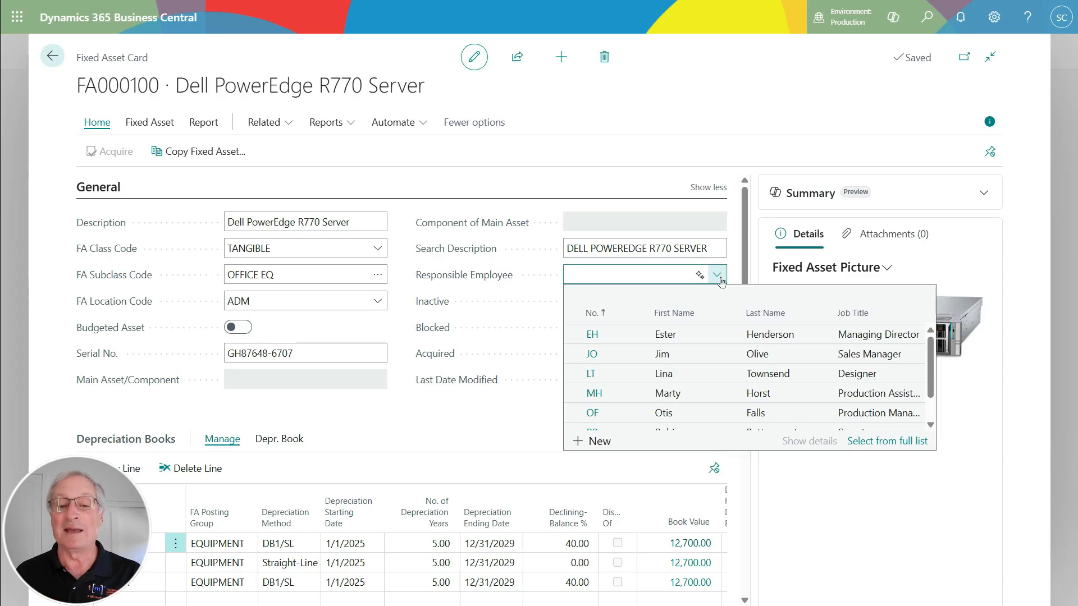
{"action": "left_click", "coordinate": [112, 331]}
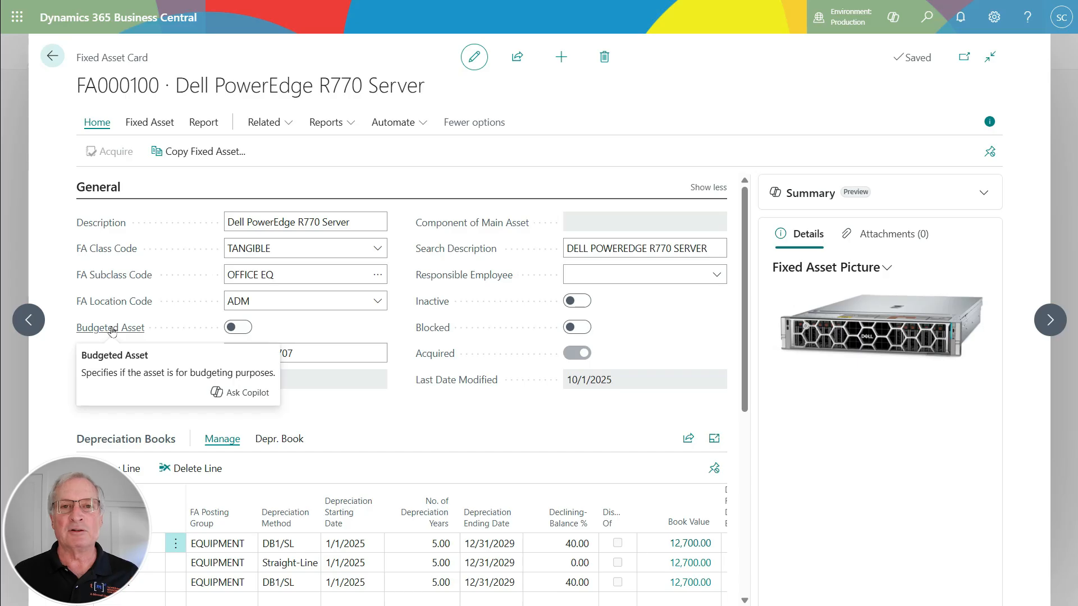
Review the server's depreciation book lines and maintenance details, including the list of vendors available for Vendor No
{"action": "scroll", "coordinate": [304, 366], "scroll_direction": "down", "scroll_amount": 5}
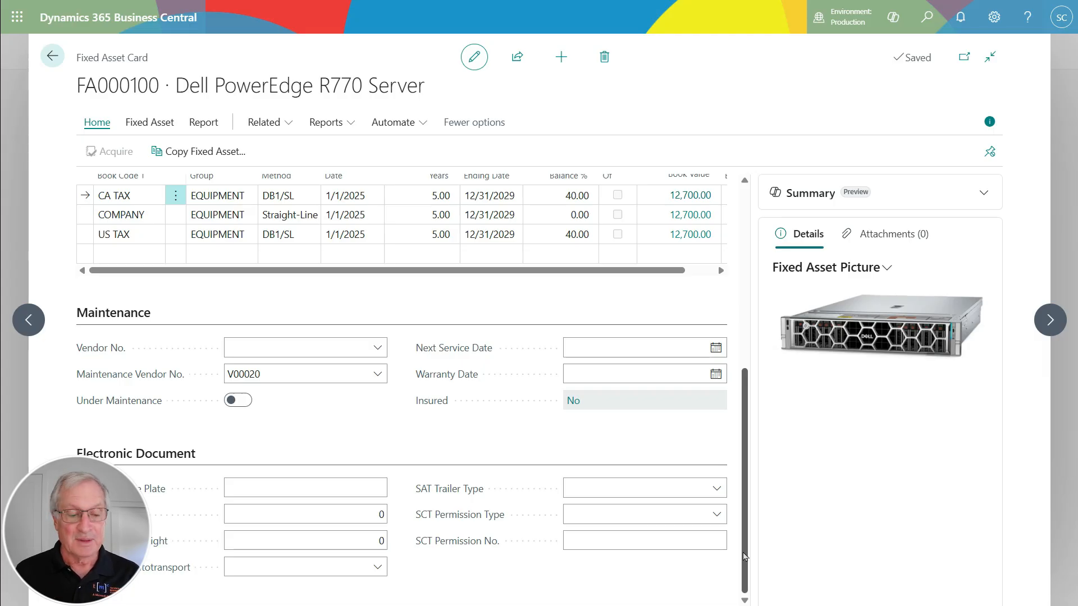
{"action": "left_click", "coordinate": [379, 349]}
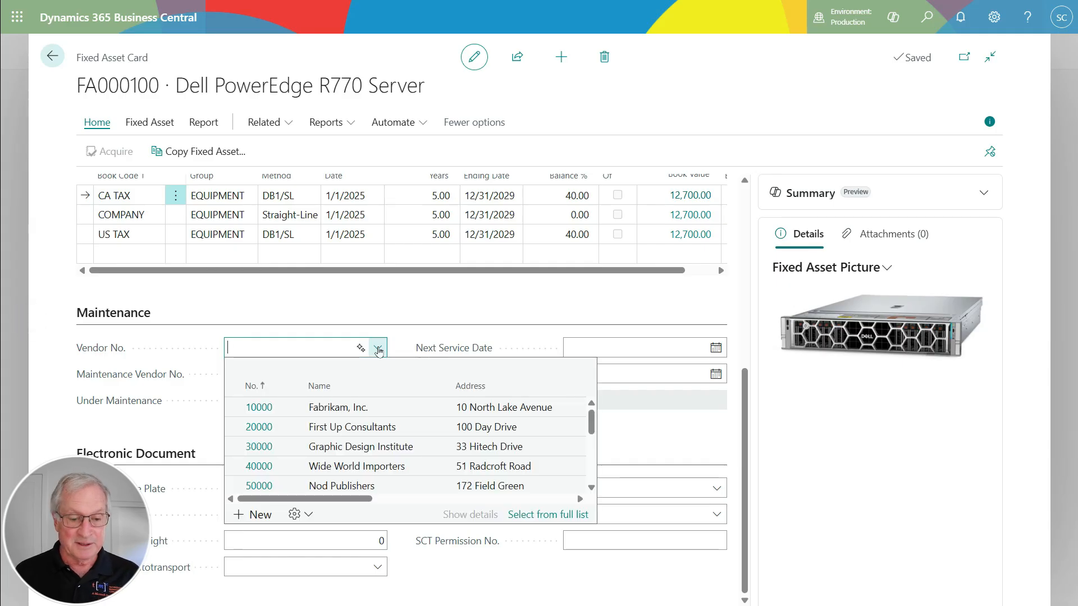
{"action": "left_click", "coordinate": [455, 311]}
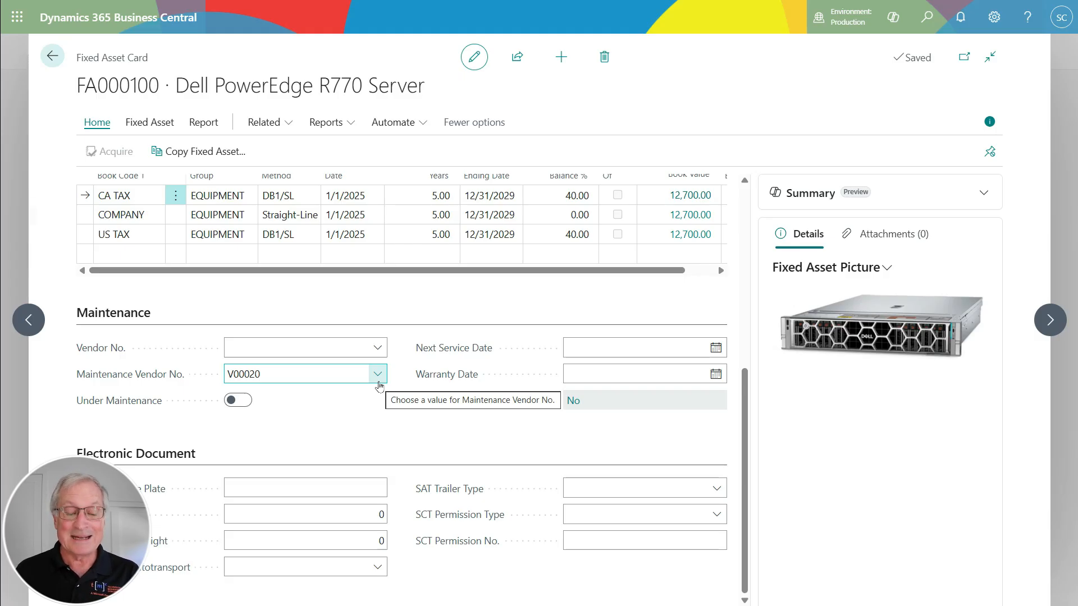
{"action": "left_click", "coordinate": [573, 342]}
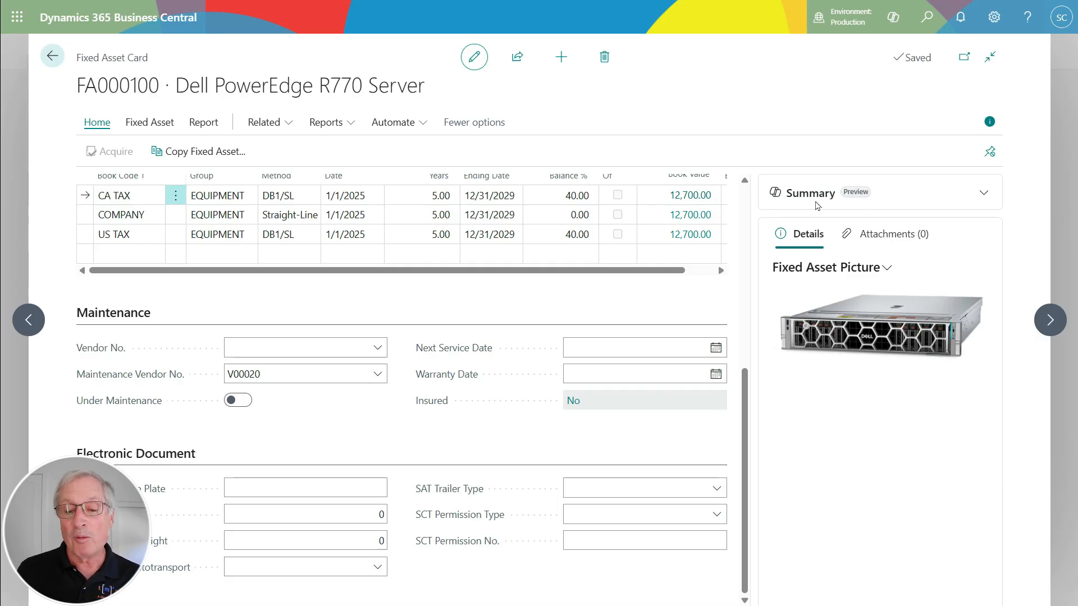
Expand the server's Copilot summary and trace its acquisition cost through the asset statistics to the FA ledger entries
{"action": "left_click", "coordinate": [811, 193]}
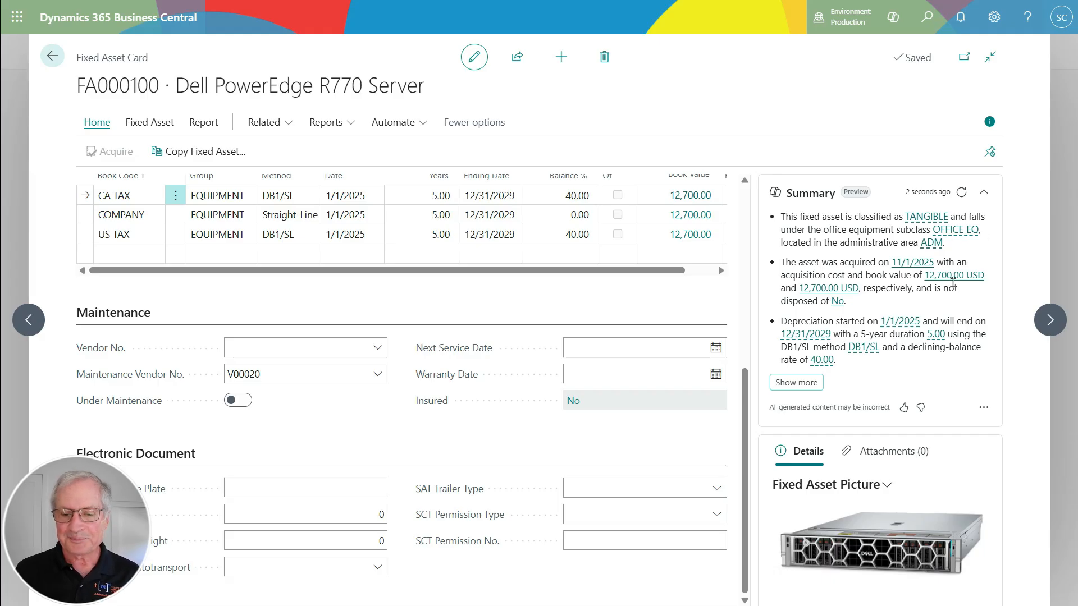
{"action": "left_click", "coordinate": [943, 275]}
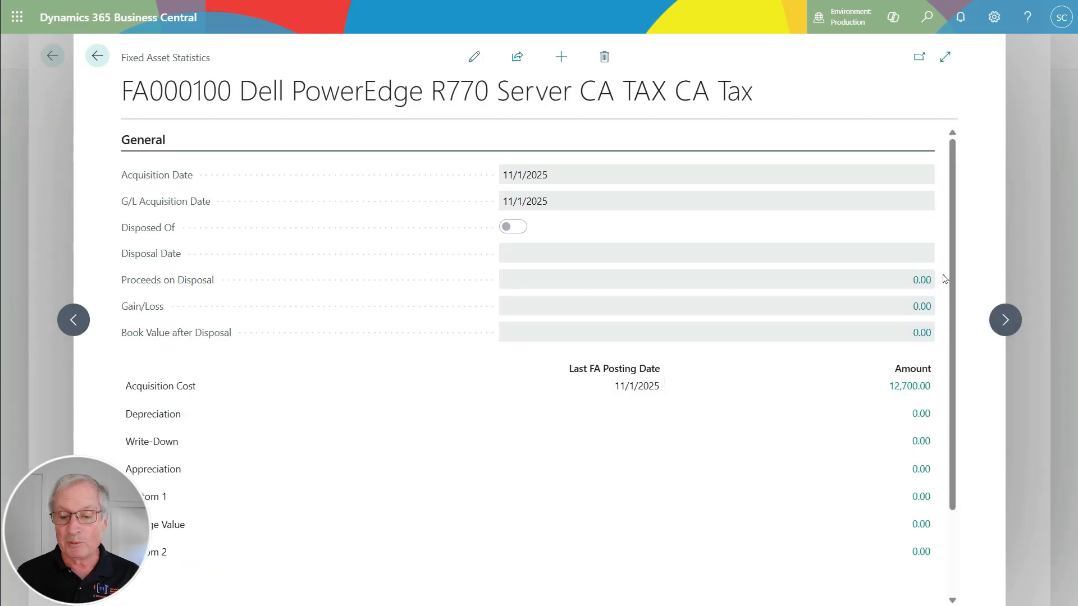
{"action": "left_click", "coordinate": [905, 388]}
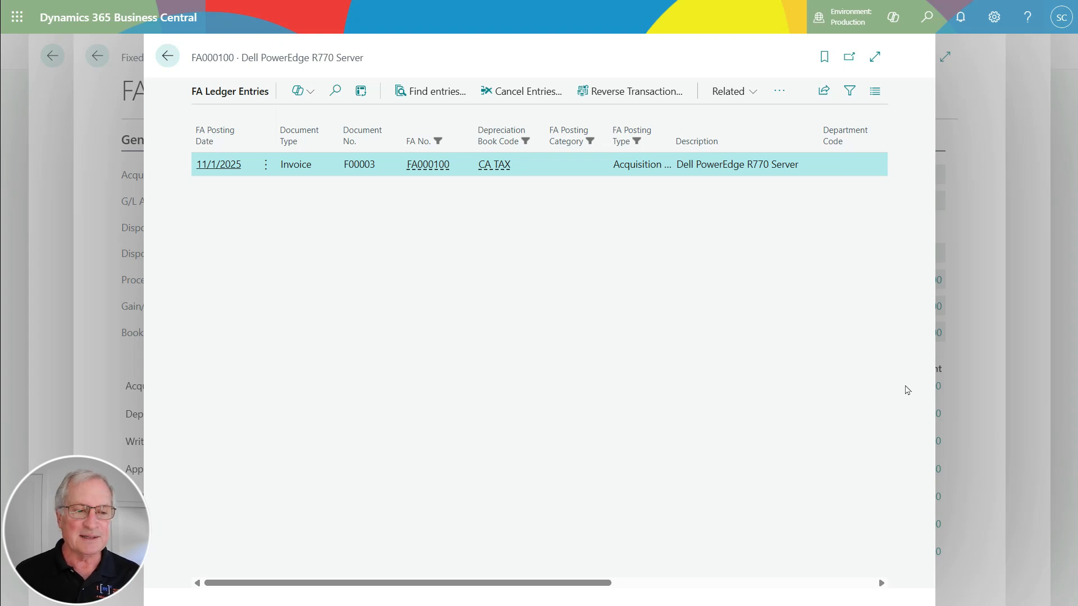
{"action": "left_click", "coordinate": [159, 54]}
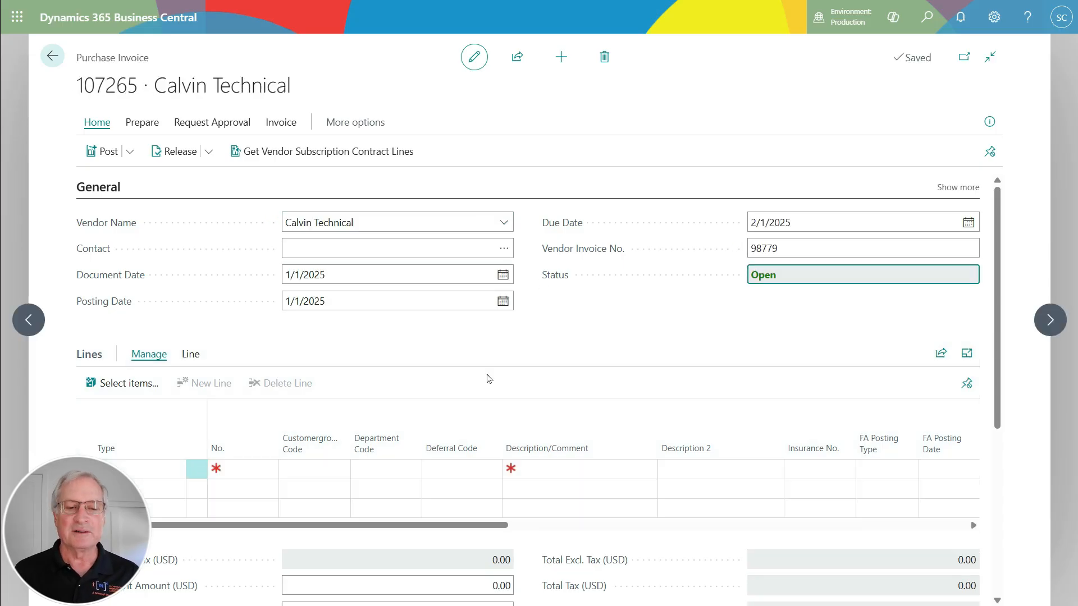
Set the type of the first line on the Calvin Technical purchase invoice to Fixed Asset
{"action": "left_click", "coordinate": [456, 242]}
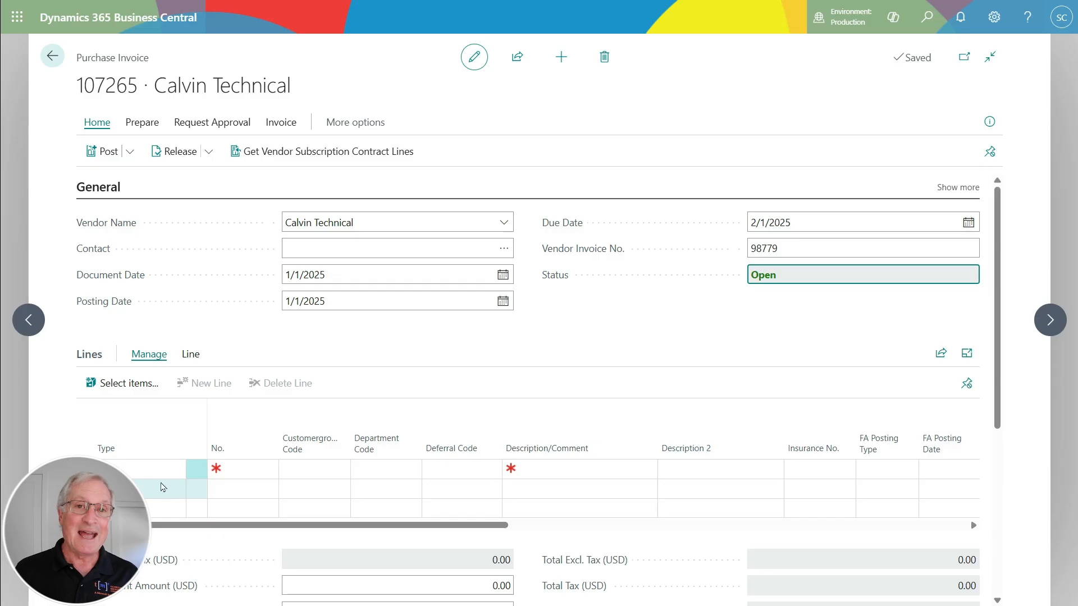
{"action": "left_click", "coordinate": [172, 470]}
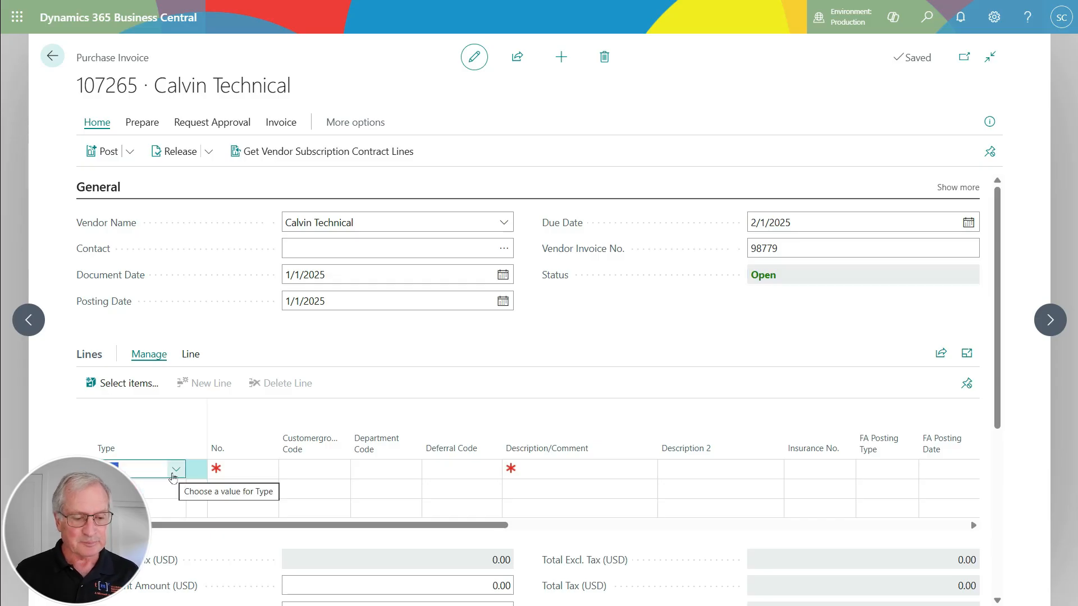
{"action": "left_click", "coordinate": [175, 471]}
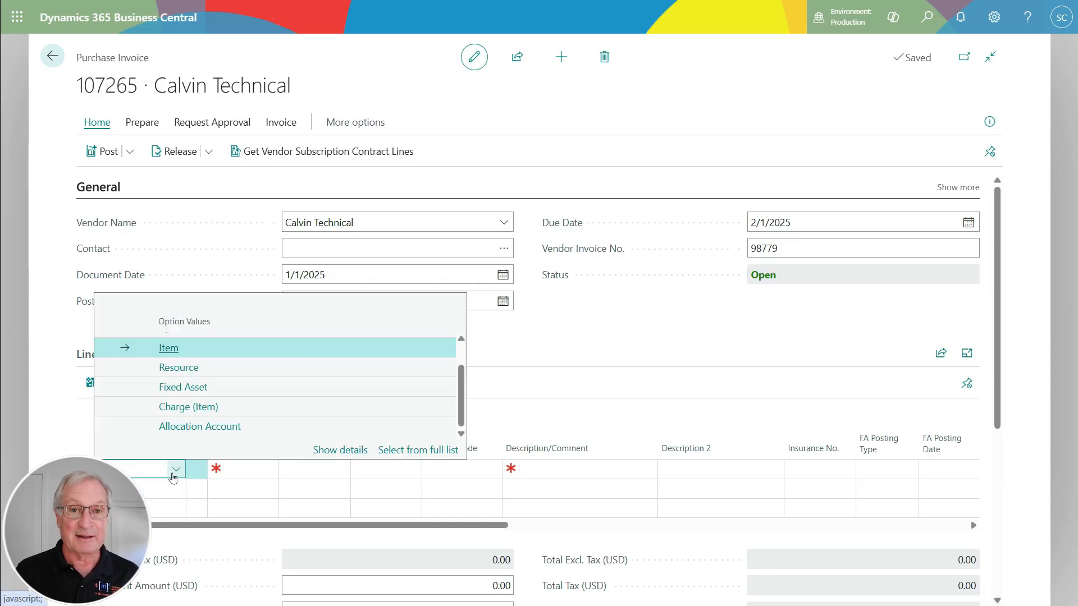
{"action": "scroll", "coordinate": [212, 428], "scroll_direction": "up", "scroll_amount": 2}
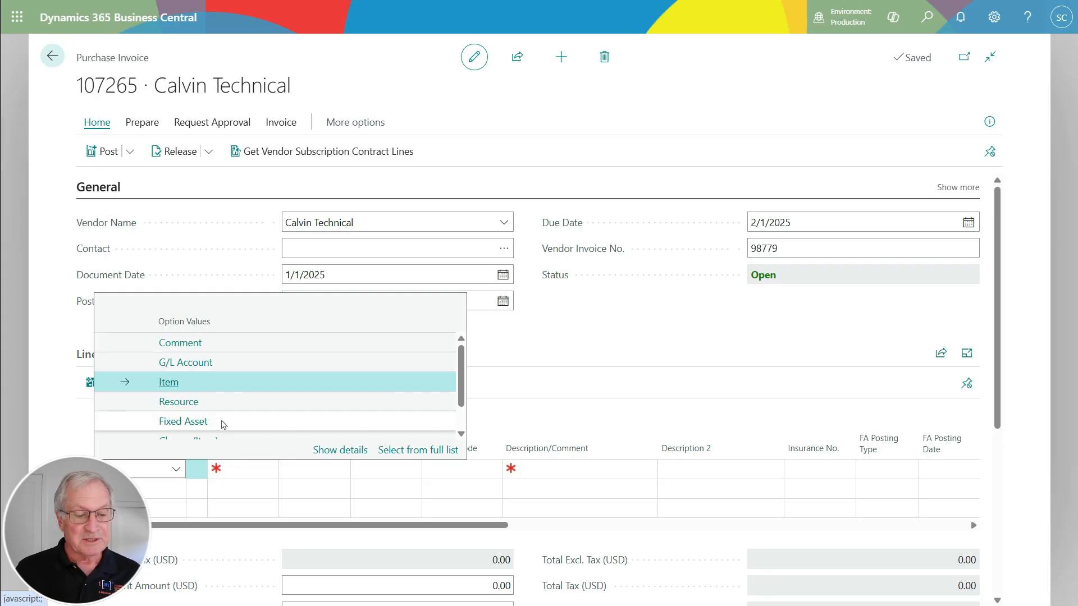
{"action": "scroll", "coordinate": [214, 387], "scroll_direction": "down", "scroll_amount": 2}
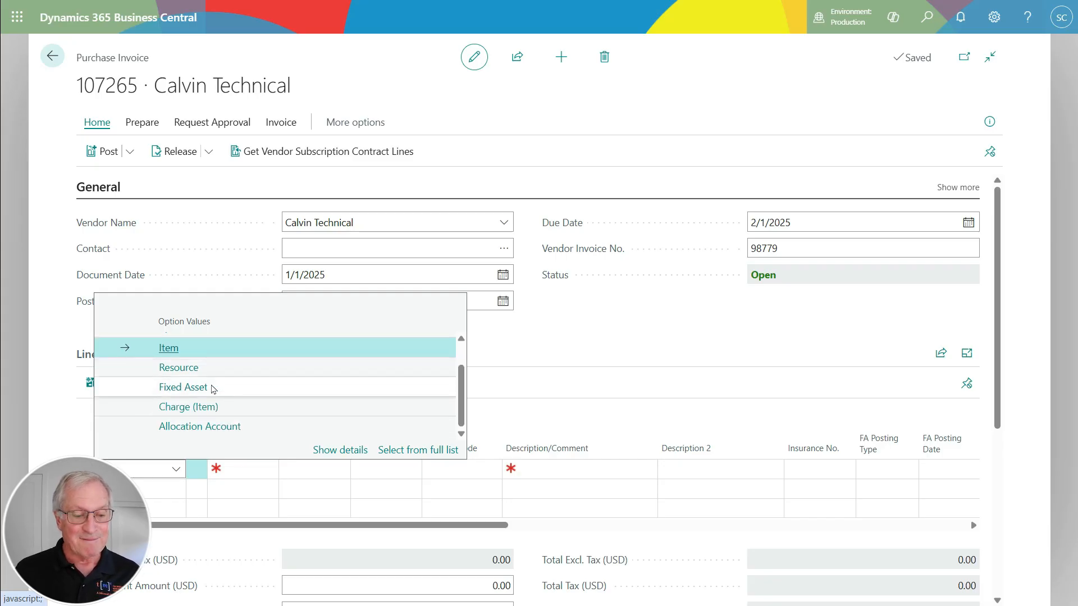
{"action": "left_click", "coordinate": [147, 395]}
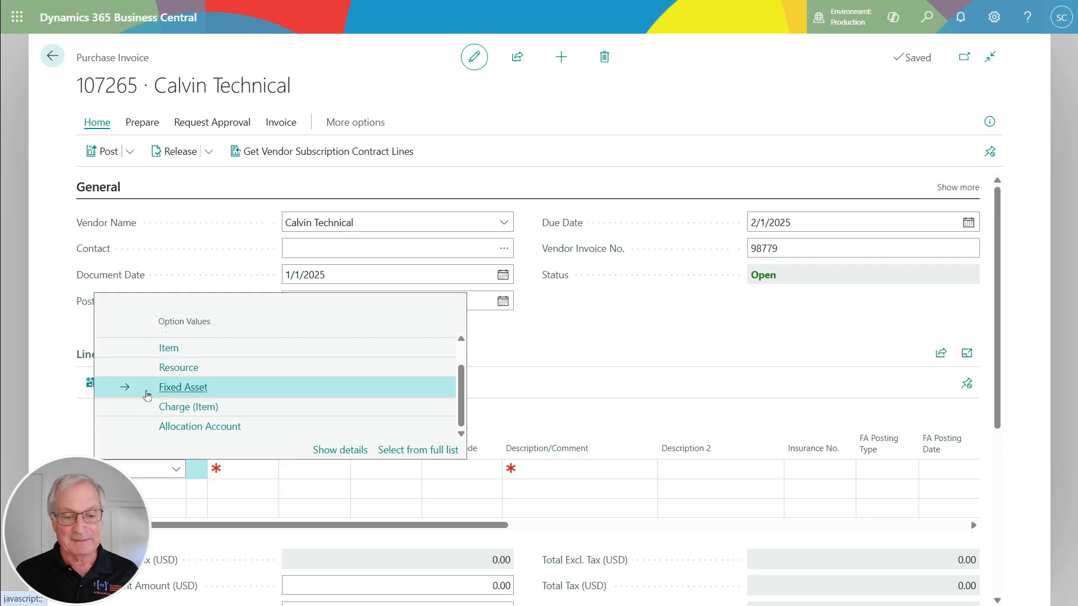
Create a new fixed asset from the invoice line's No. field with the description "Large Transfer Pump"
{"action": "left_click", "coordinate": [248, 476]}
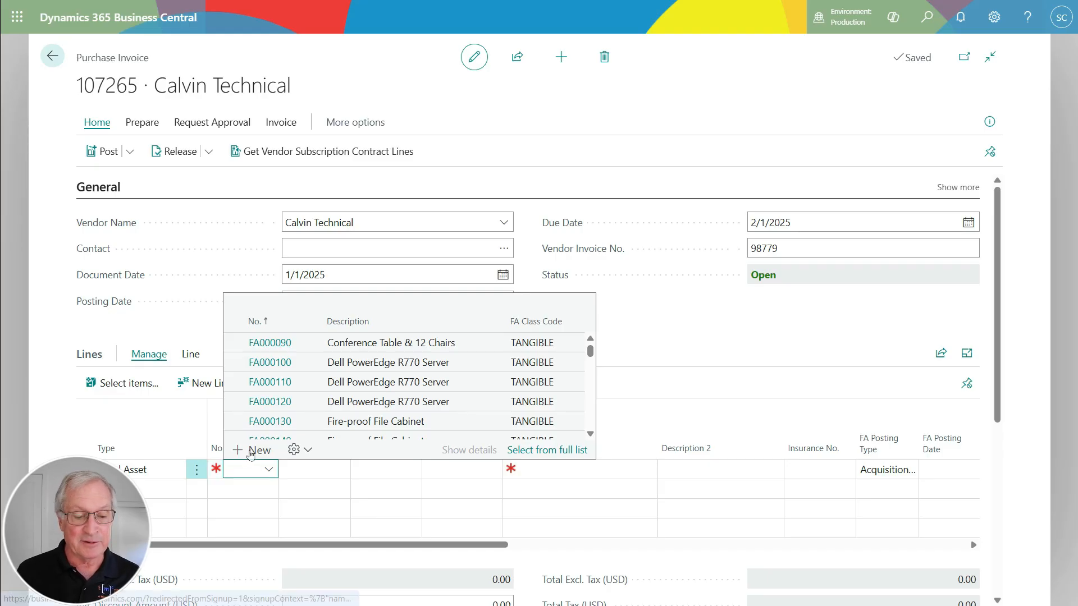
{"action": "left_click", "coordinate": [250, 451]}
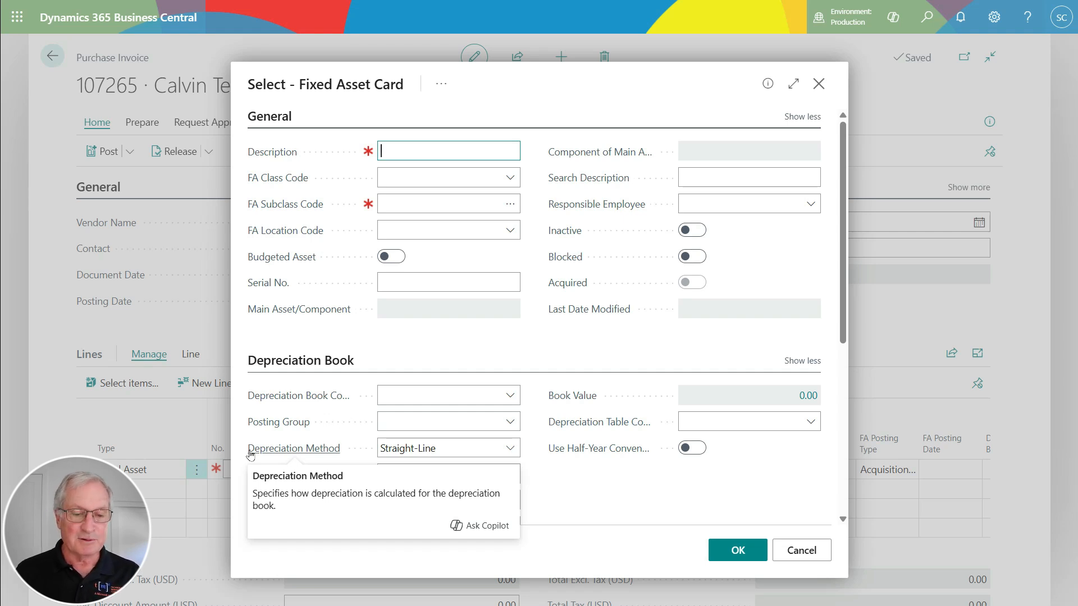
{"action": "type", "text": "Large Transfer Pump"}
Classify the Large Transfer Pump with FA class code TANGIBLE and FA subclass code EQUIPMENT
{"action": "left_click", "coordinate": [510, 178]}
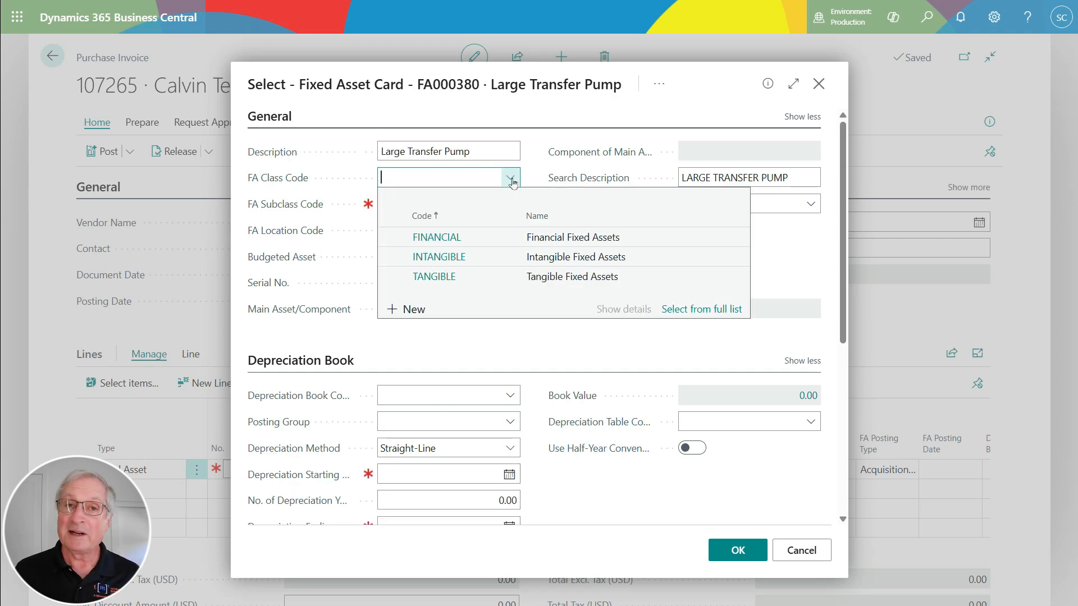
{"action": "left_click", "coordinate": [442, 278]}
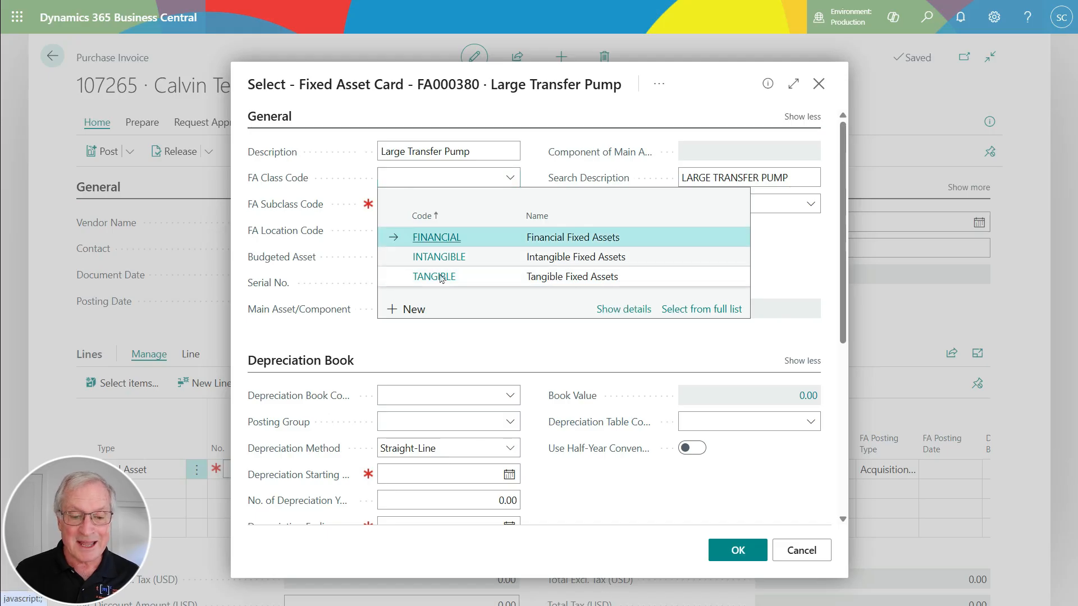
{"action": "left_click", "coordinate": [440, 277]}
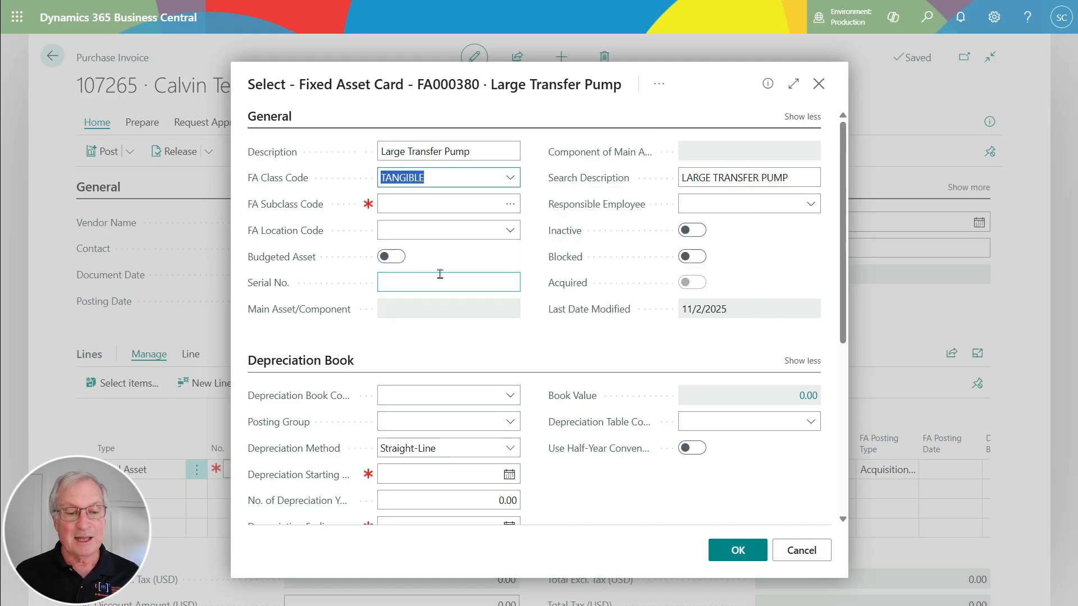
{"action": "left_click", "coordinate": [510, 204]}
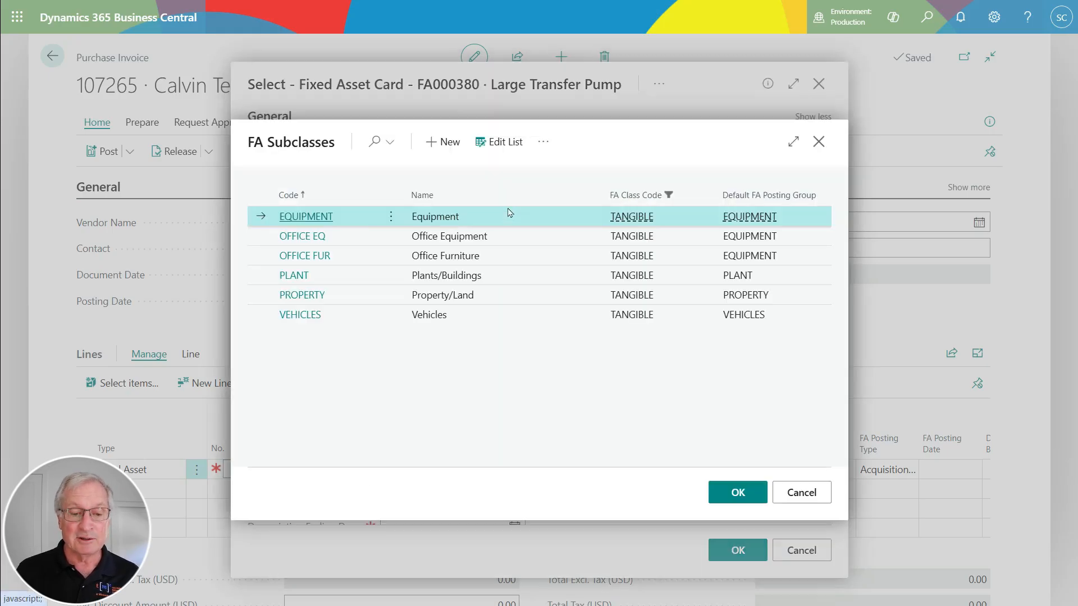
{"action": "left_click", "coordinate": [312, 218]}
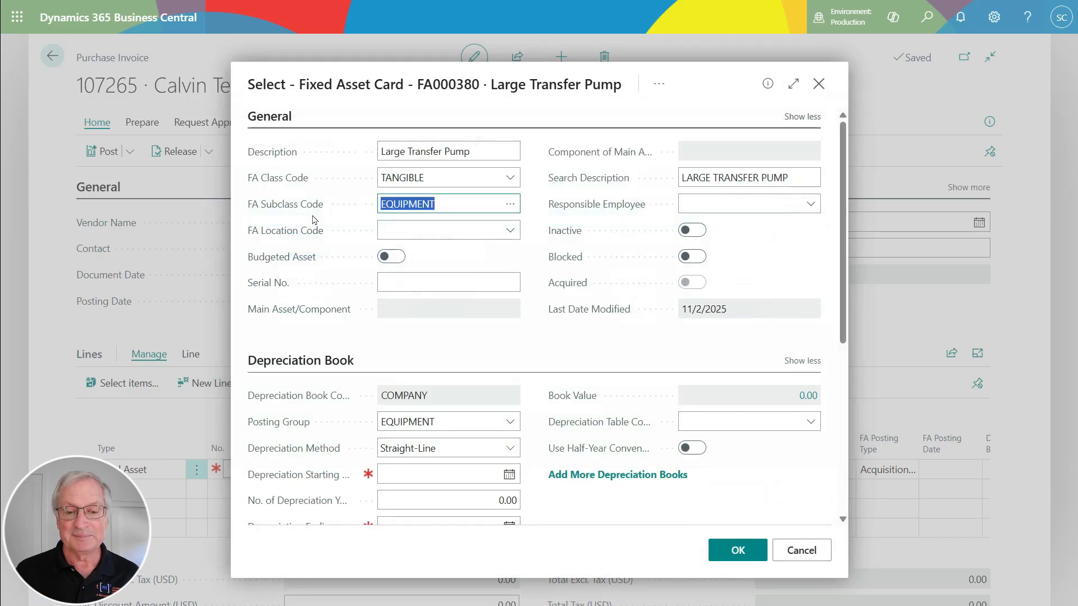
{"action": "left_click", "coordinate": [509, 230]}
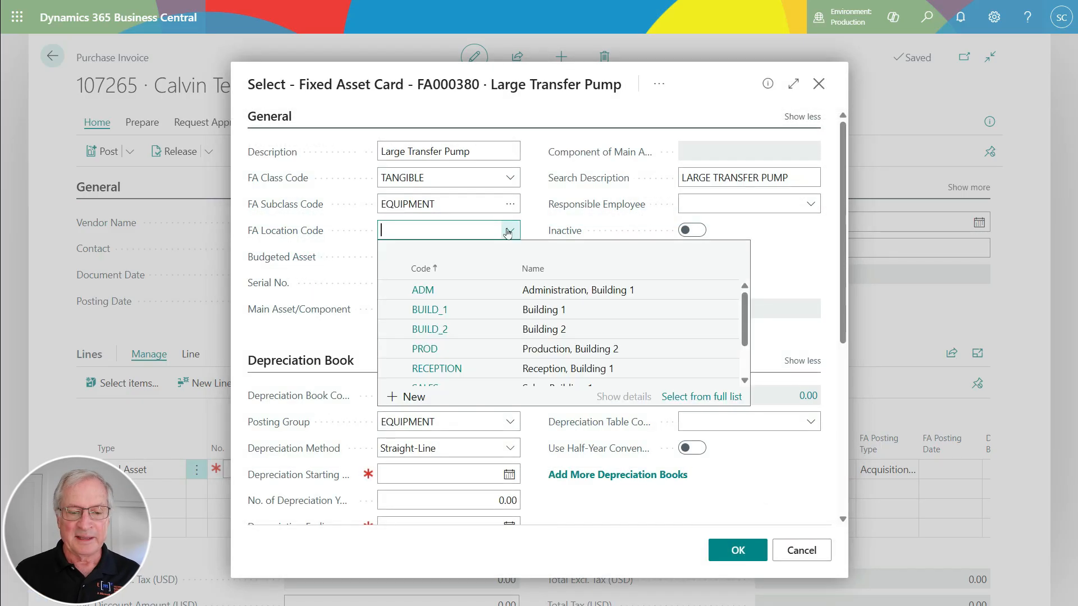
{"action": "left_click", "coordinate": [429, 311]}
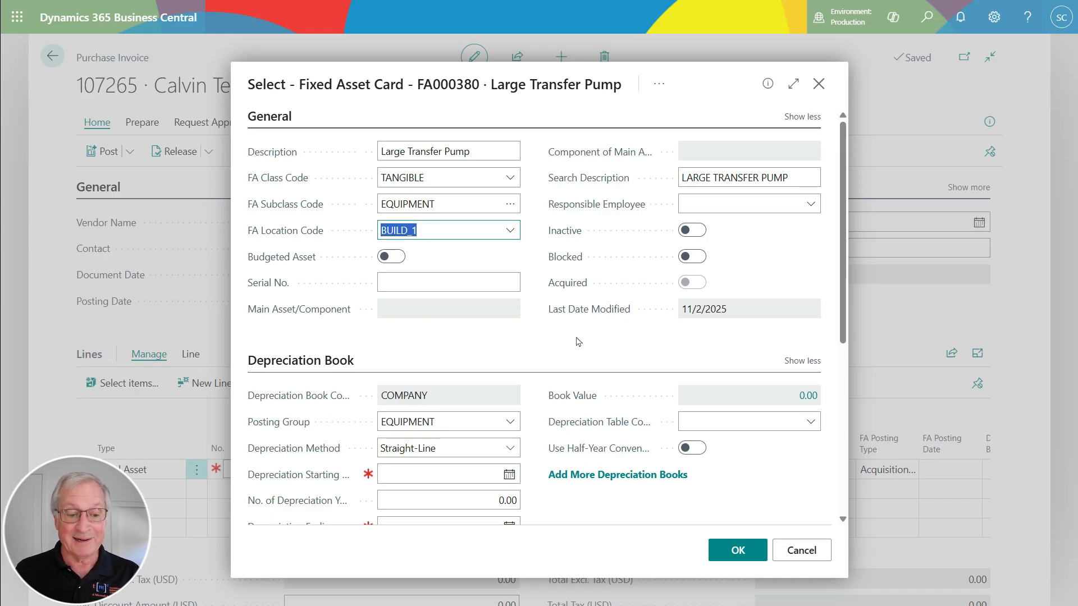
{"action": "left_click", "coordinate": [395, 281]}
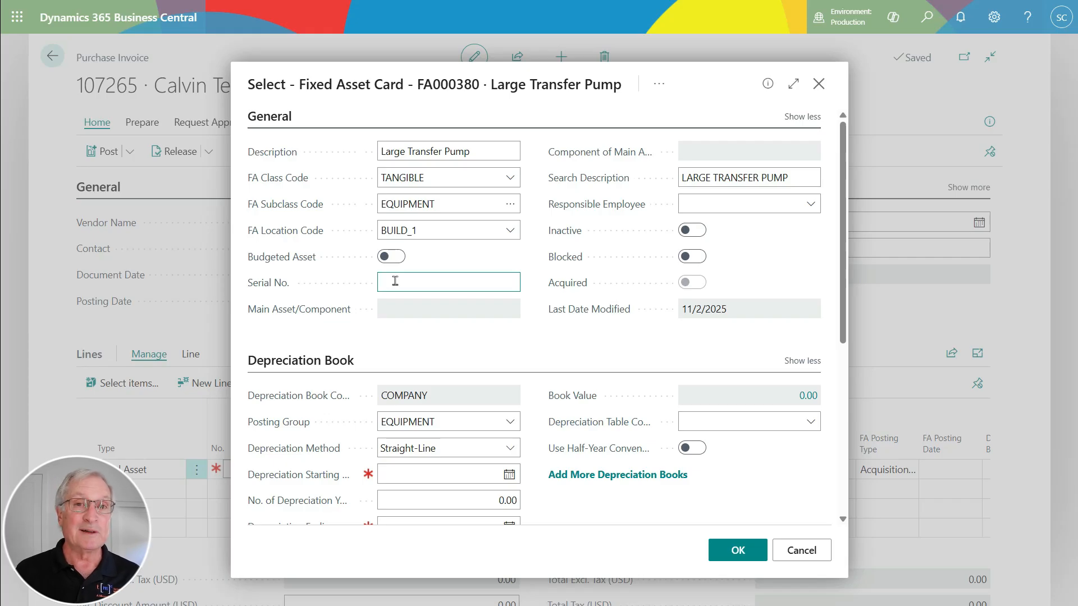
{"action": "type", "text": "98777978"}
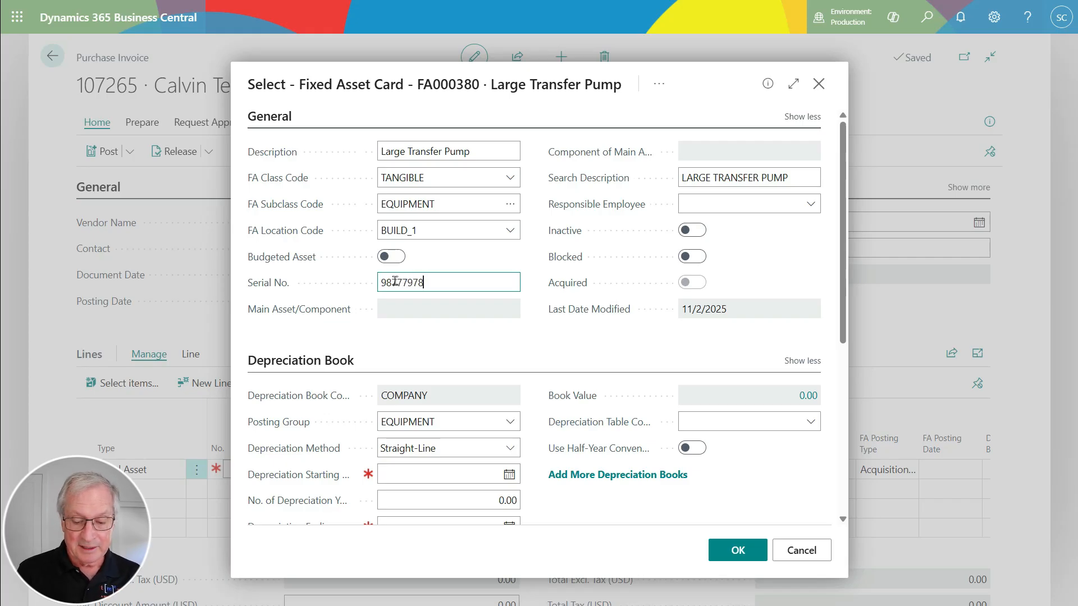
{"action": "type", "text": "-987798"}
{"action": "key", "text": "Tab"}
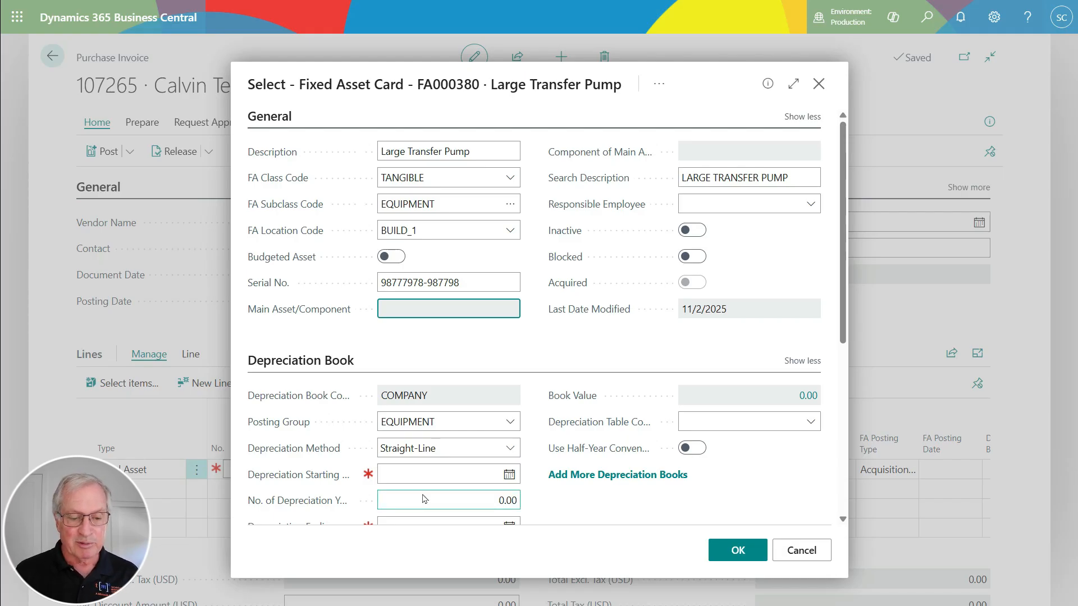
Set the pump's depreciation starting date to 1/1/2025 and depreciation years to 7, and accept the new asset for the invoice line
{"action": "left_click", "coordinate": [408, 481]}
{"action": "type", "text": "01012025"}
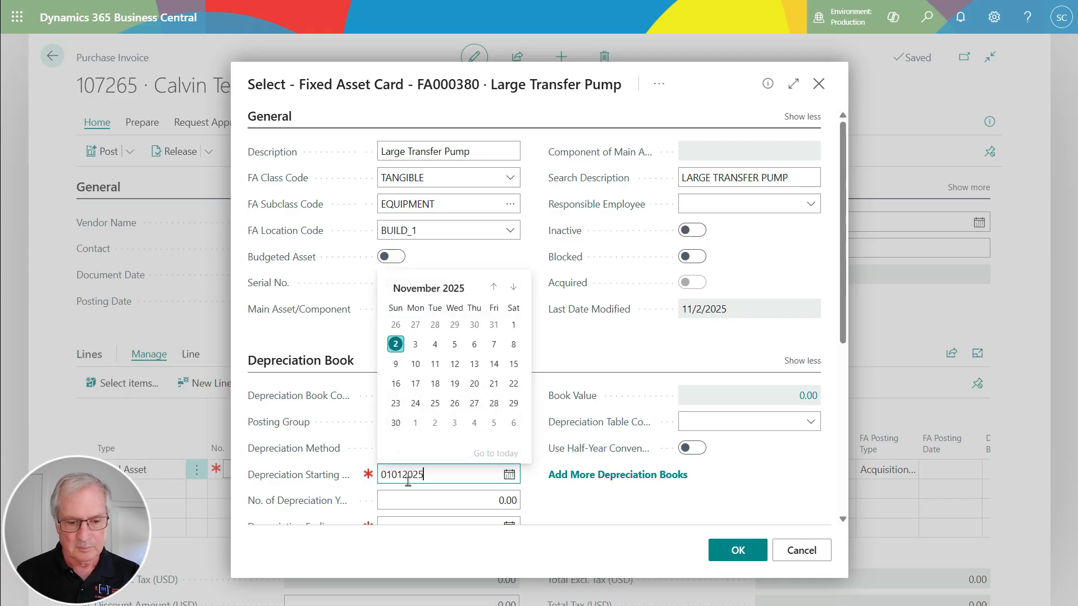
{"action": "key", "text": "Tab"}
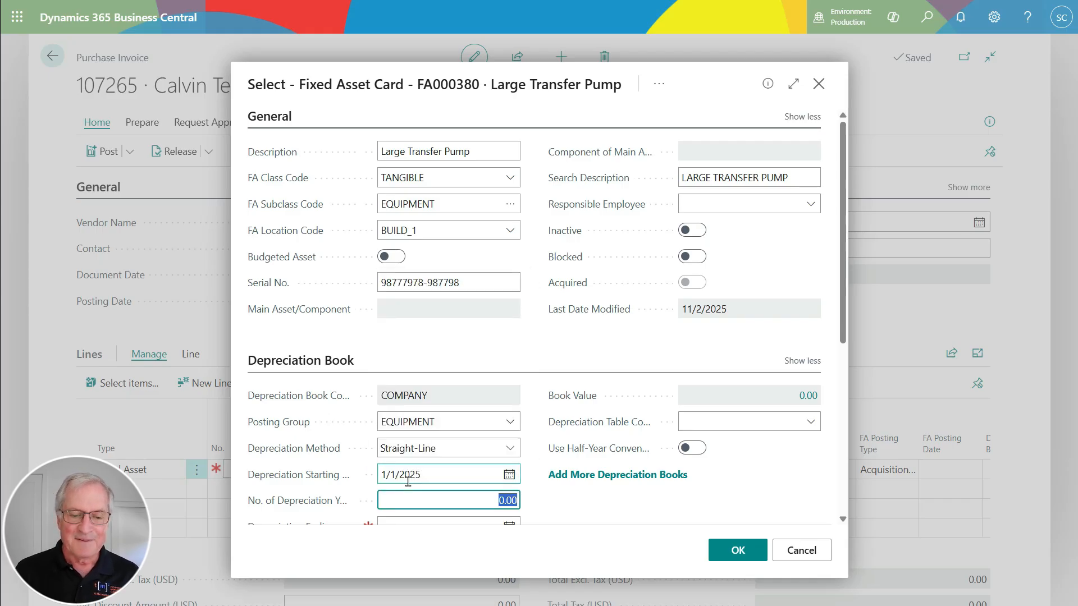
{"action": "scroll", "coordinate": [409, 483], "scroll_direction": "down", "scroll_amount": 1}
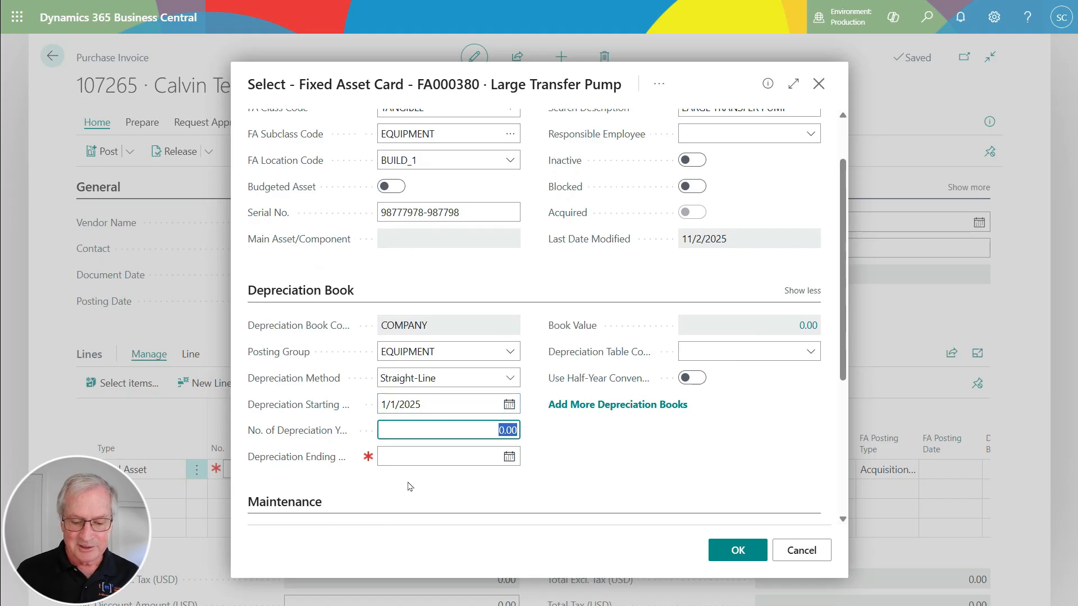
{"action": "type", "text": "7"}
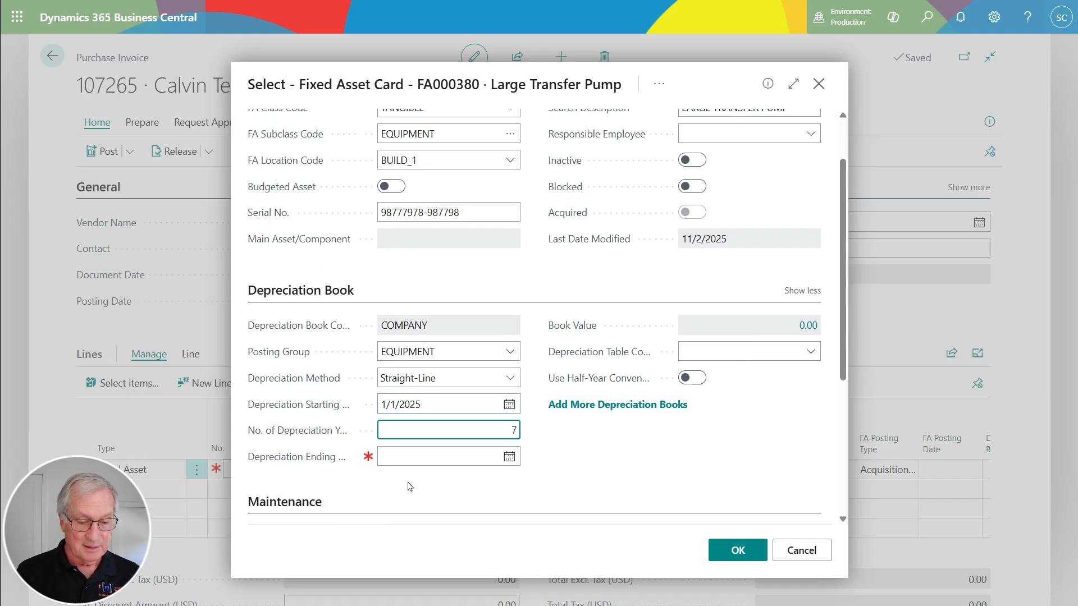
{"action": "key", "text": "Tab"}
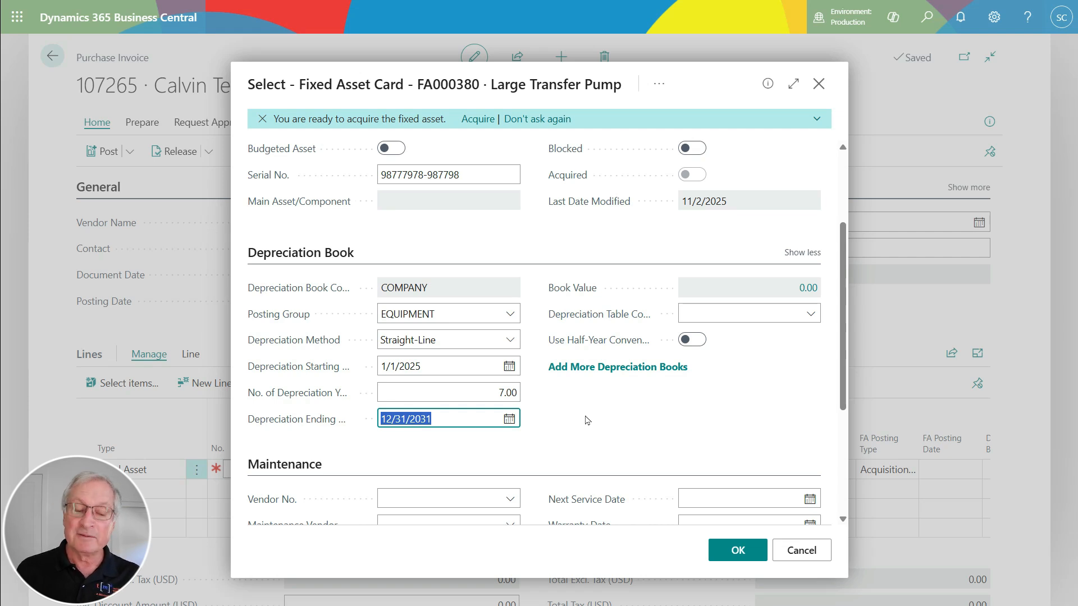
{"action": "scroll", "coordinate": [587, 420], "scroll_direction": "down", "scroll_amount": 4}
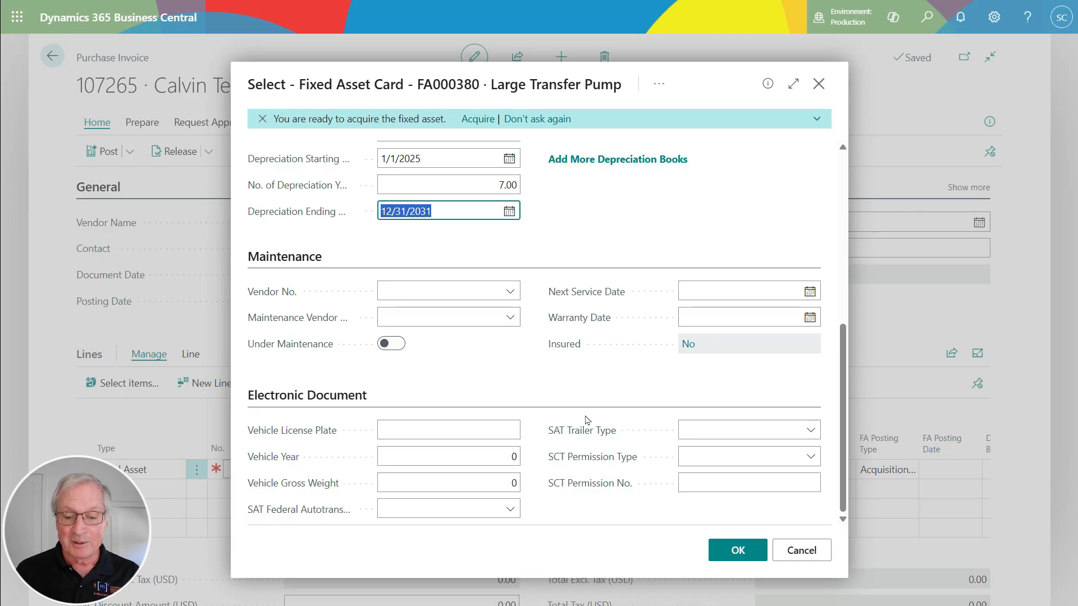
{"action": "left_click", "coordinate": [731, 550]}
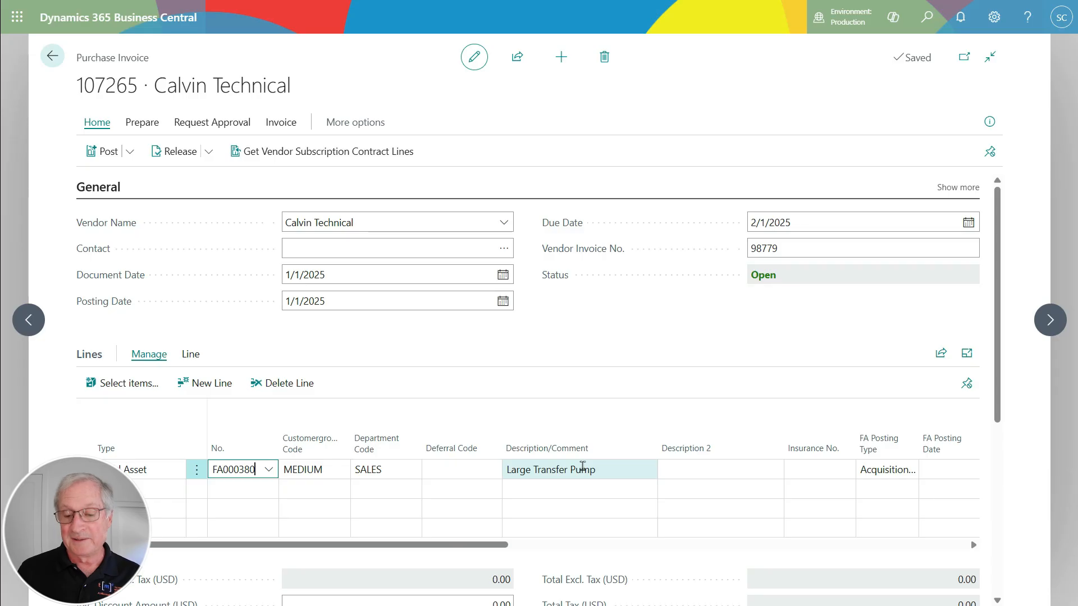
Check the pump line's FA posting type options, keeping Acquisition Cost, and assign the Property Casualty insurance INS000040 to the line
{"action": "left_click", "coordinate": [902, 475]}
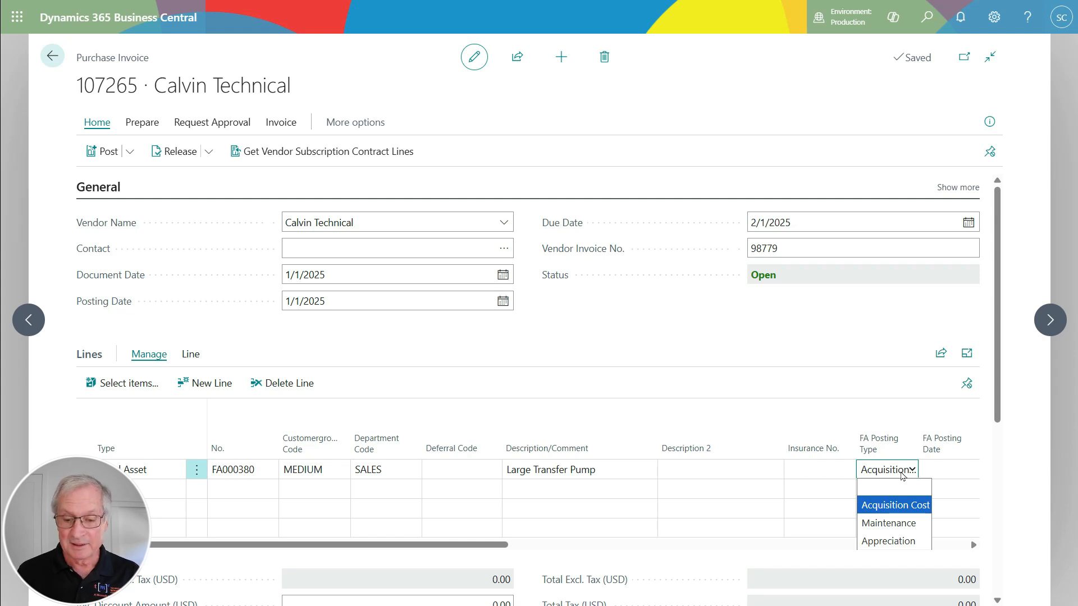
{"action": "left_click", "coordinate": [853, 476]}
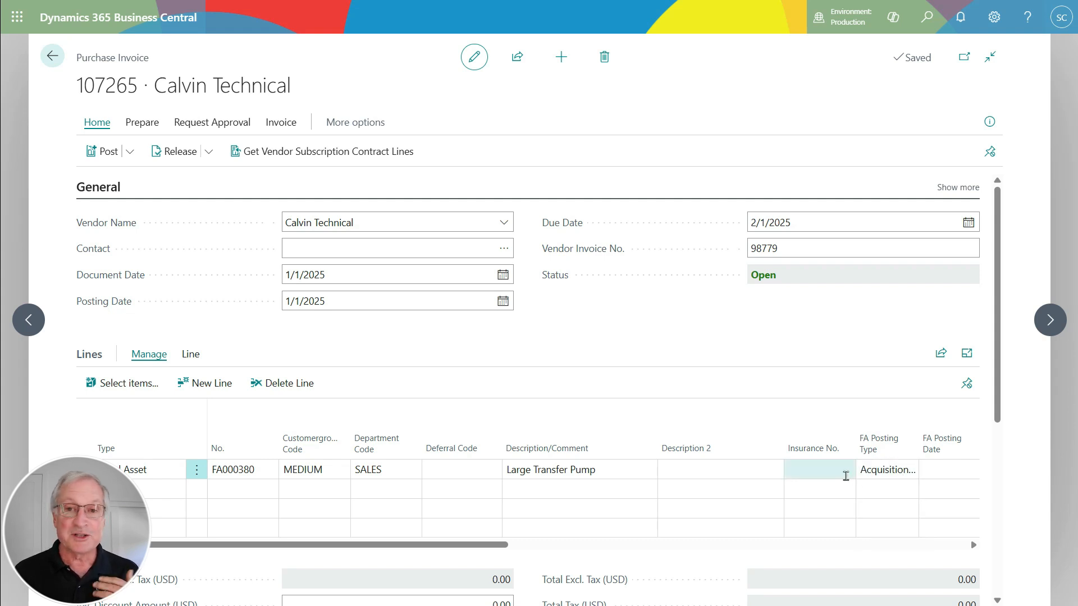
{"action": "left_click", "coordinate": [846, 475]}
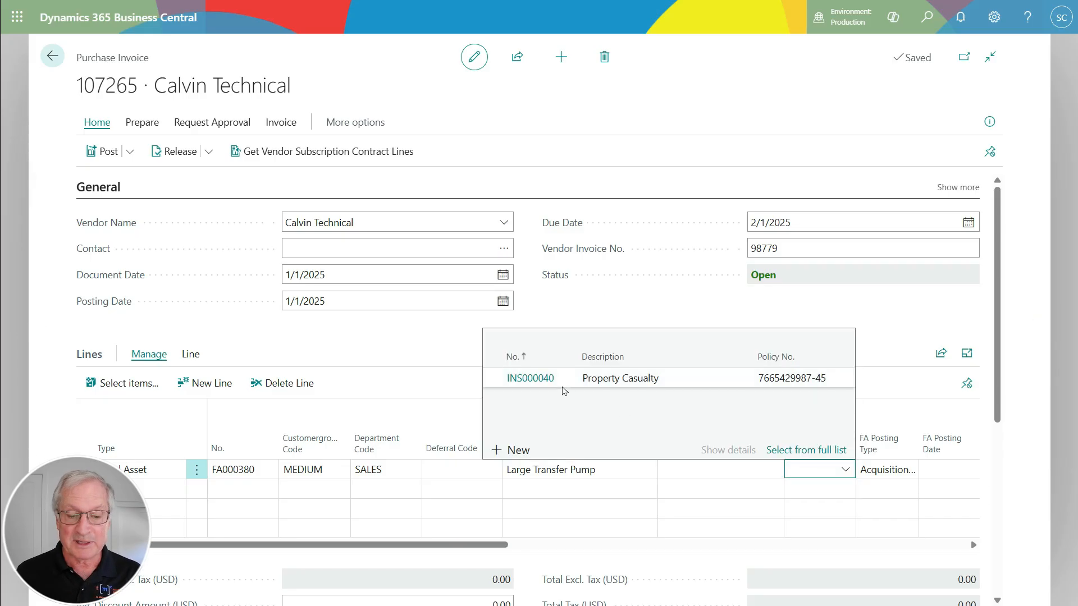
{"action": "left_click", "coordinate": [548, 379]}
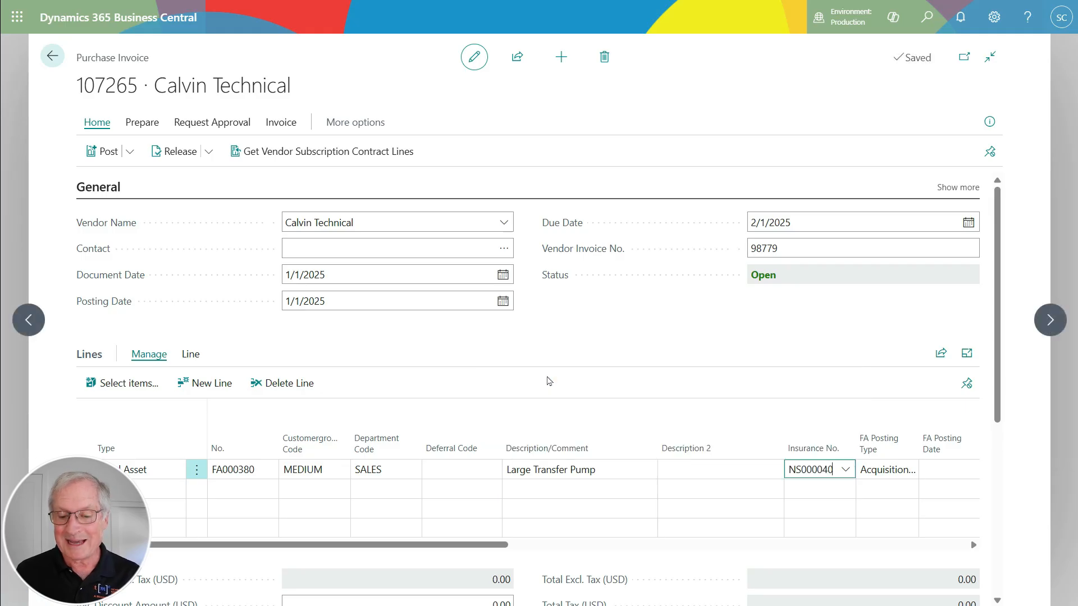
{"action": "key", "text": "Tab"}
{"action": "key", "text": "Tab"}
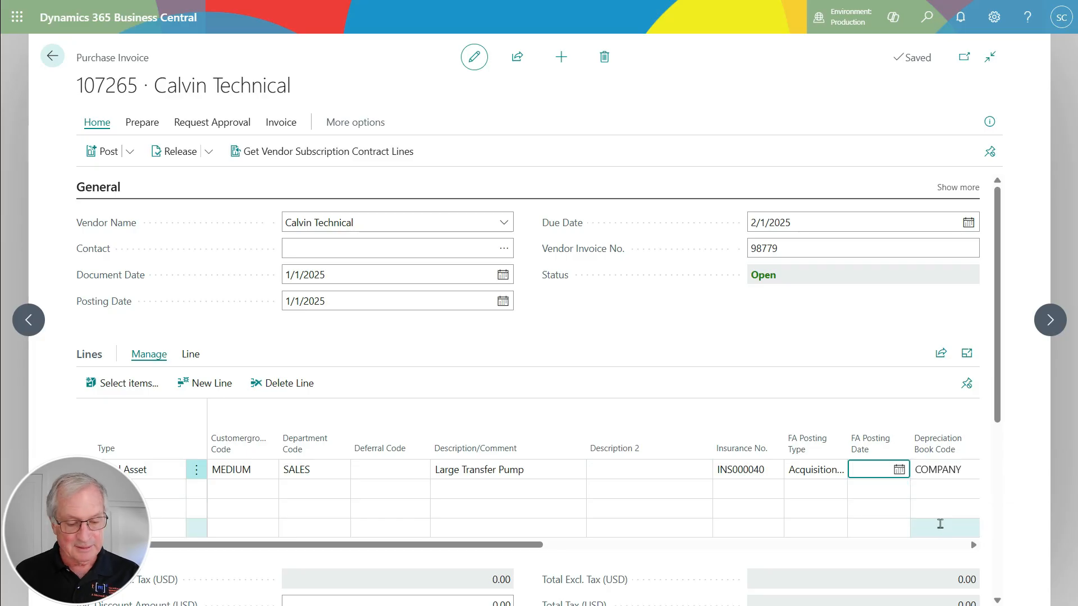
Complete the Large Transfer Pump invoice line with a quantity of 1 and a direct unit cost of 3,560.00
{"action": "key", "text": "Tab"}
{"action": "key", "text": "Tab"}
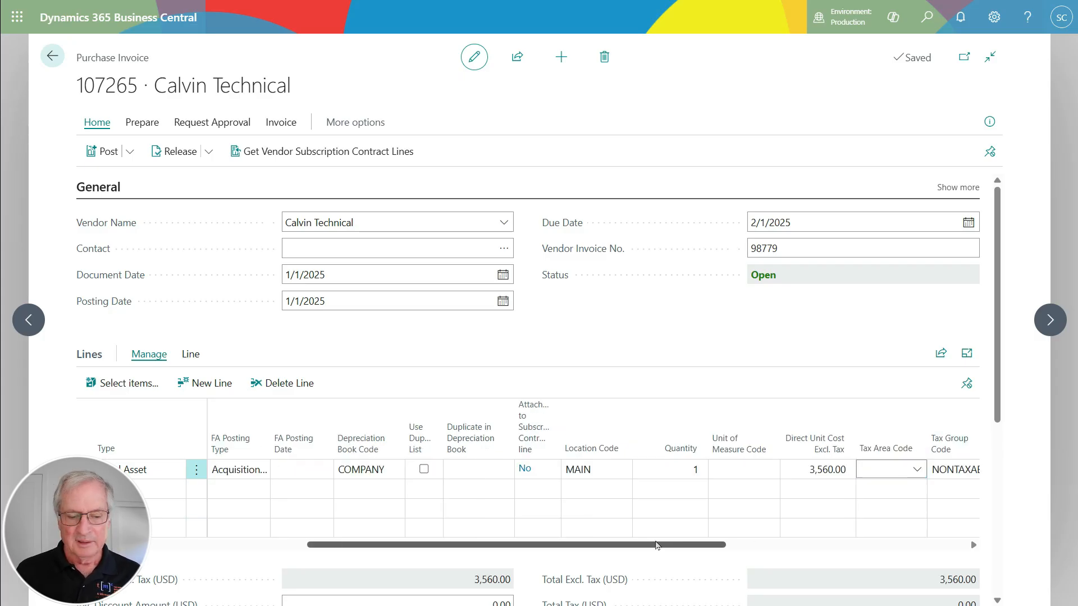
{"action": "left_click_drag", "start_coordinate": [656, 545], "coordinate": [332, 541]}
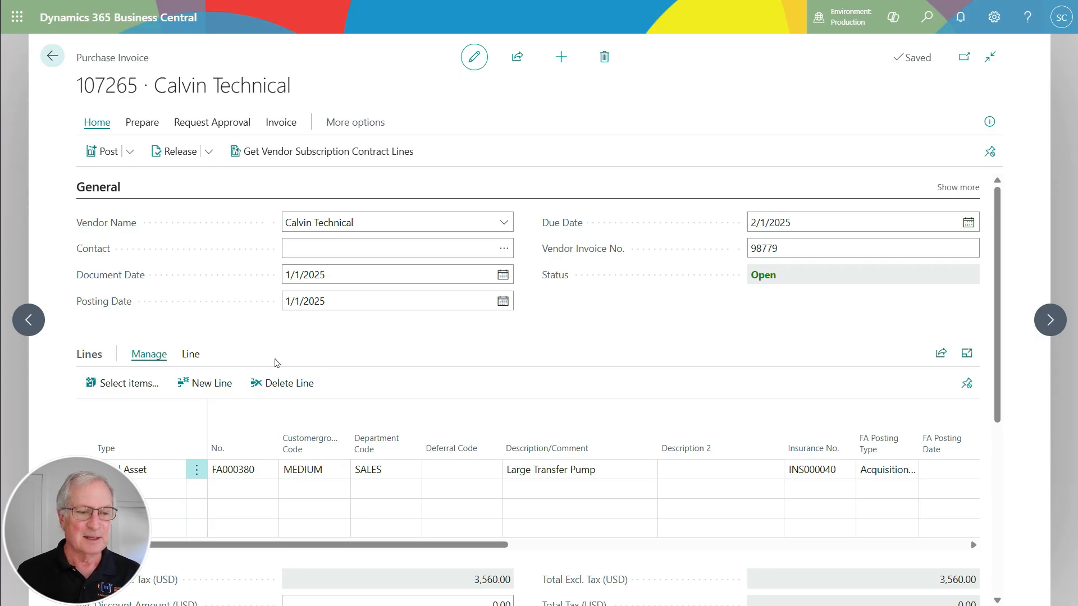
Preview the invoice posting and examine which accounts its G/L entries debit and credit
{"action": "left_click", "coordinate": [133, 151]}
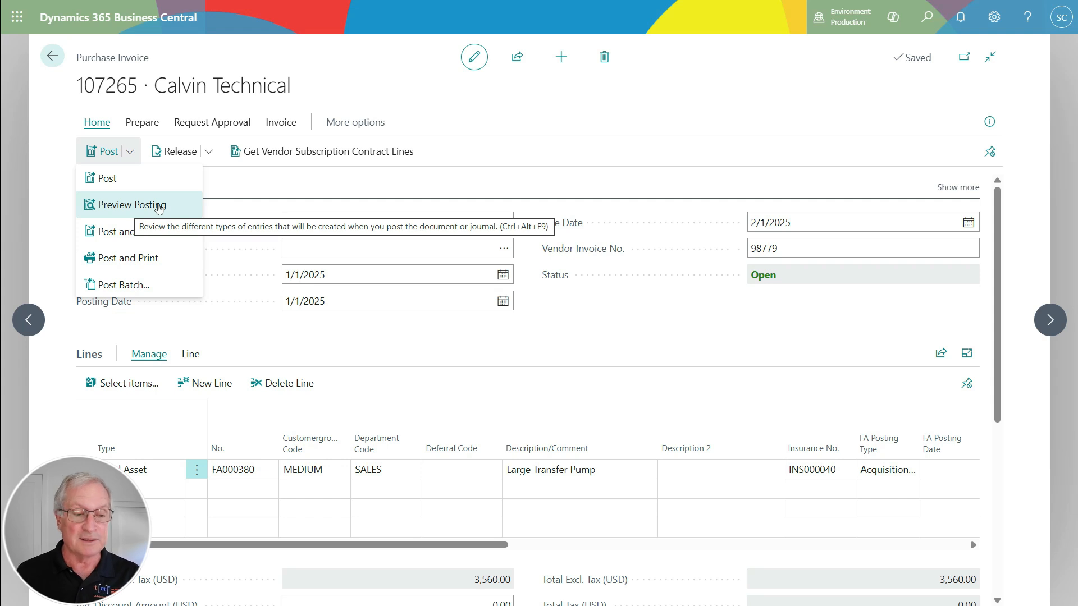
{"action": "left_click", "coordinate": [159, 206]}
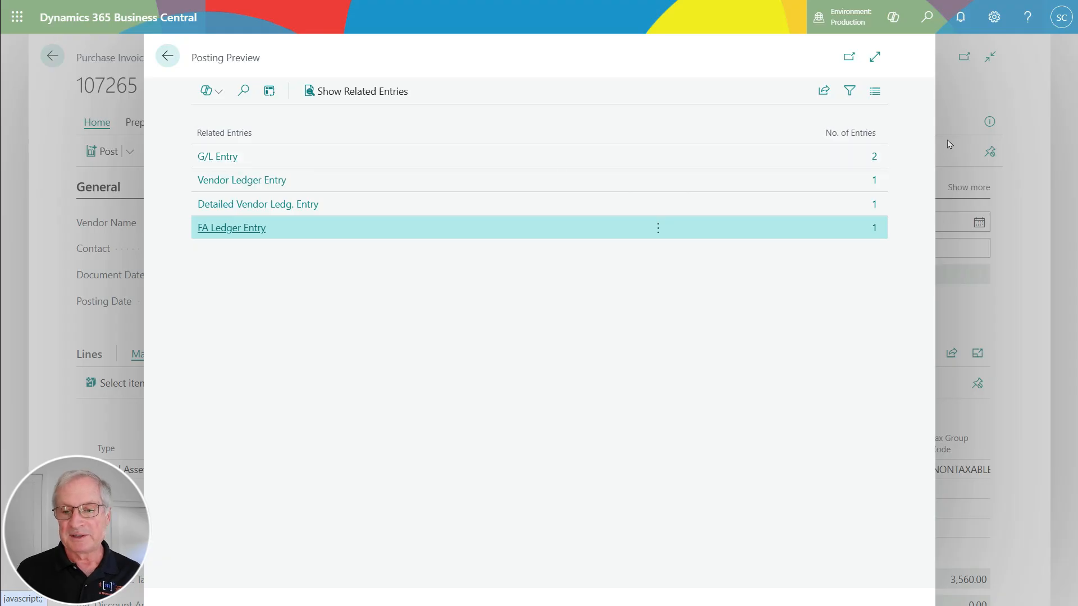
{"action": "left_click", "coordinate": [874, 160]}
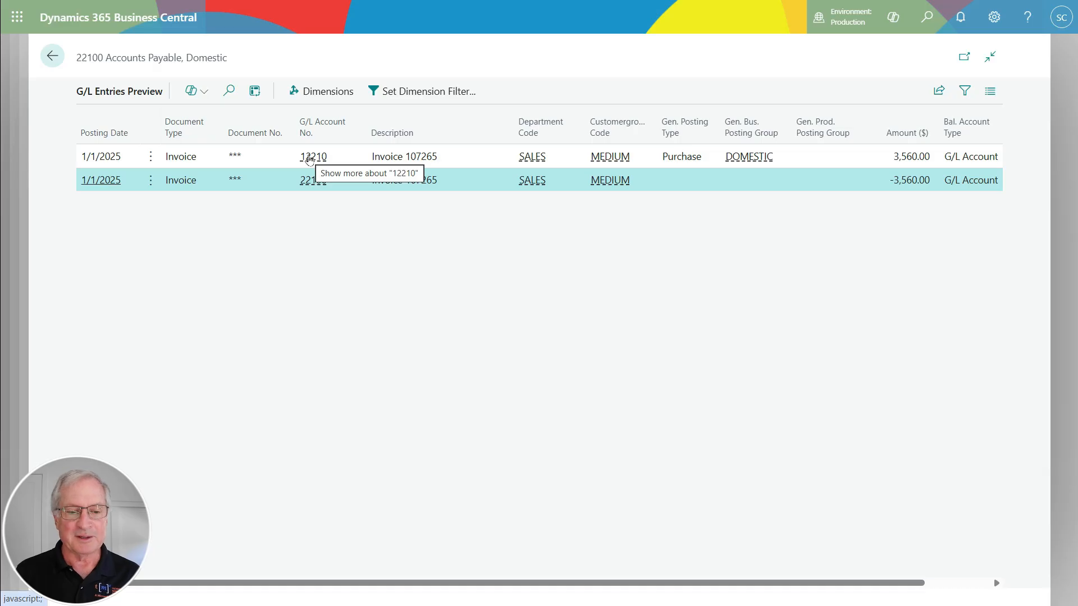
{"action": "left_click", "coordinate": [309, 160]}
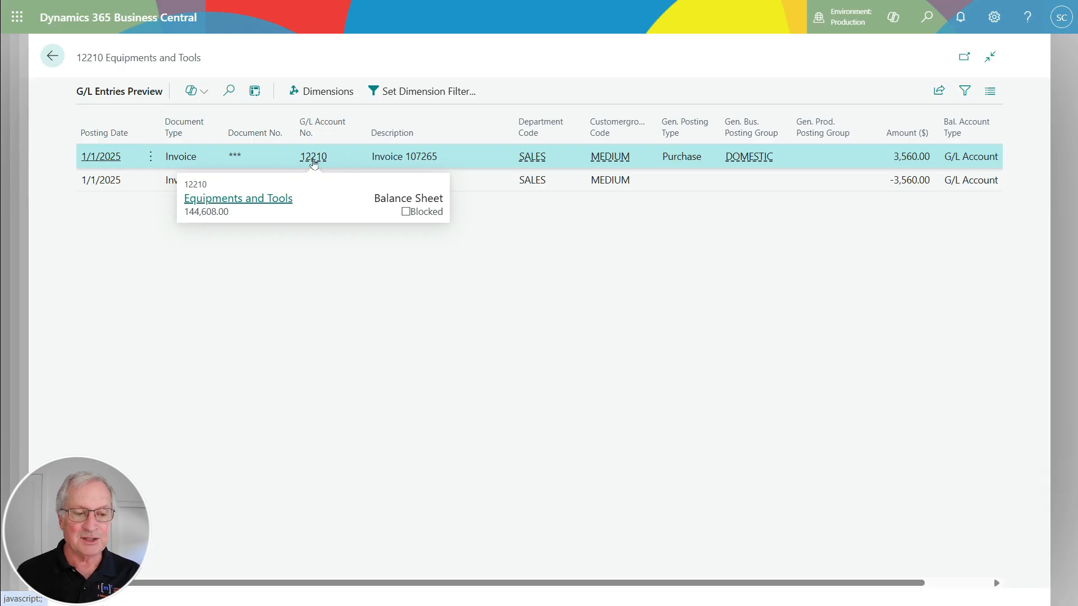
{"action": "left_click", "coordinate": [308, 181]}
{"action": "left_click", "coordinate": [307, 181]}
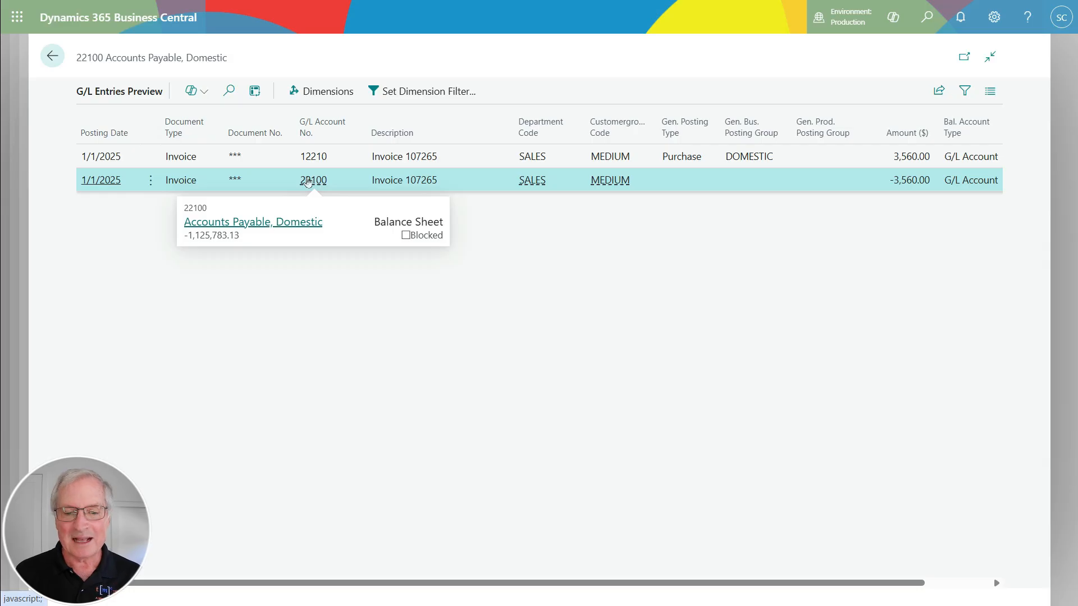
{"action": "left_click", "coordinate": [52, 56]}
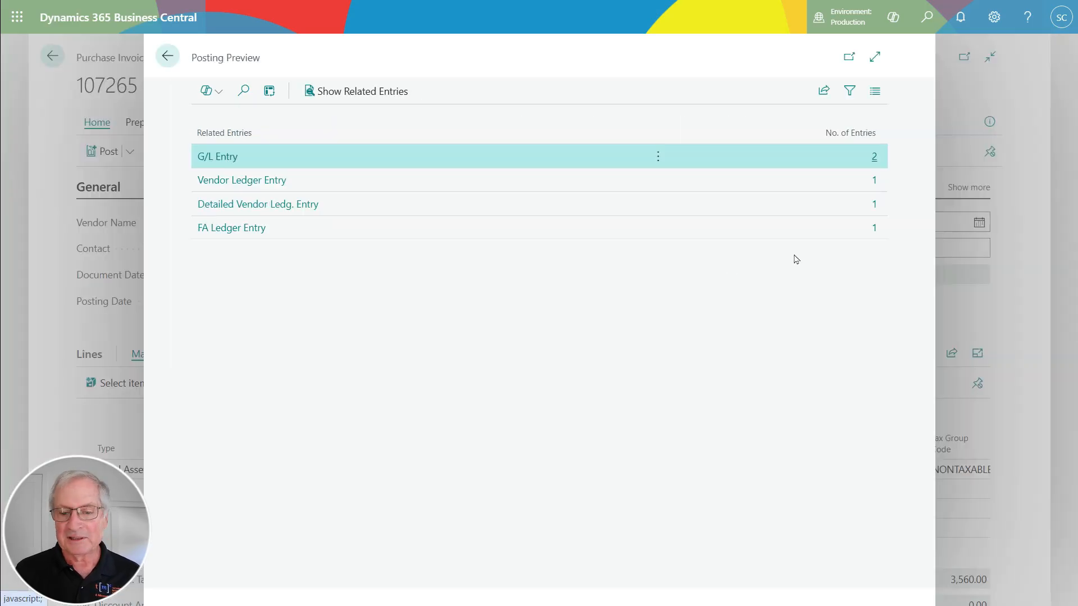
Review the FA ledger entry in the posting preview and return to the purchase invoice
{"action": "left_click", "coordinate": [873, 228]}
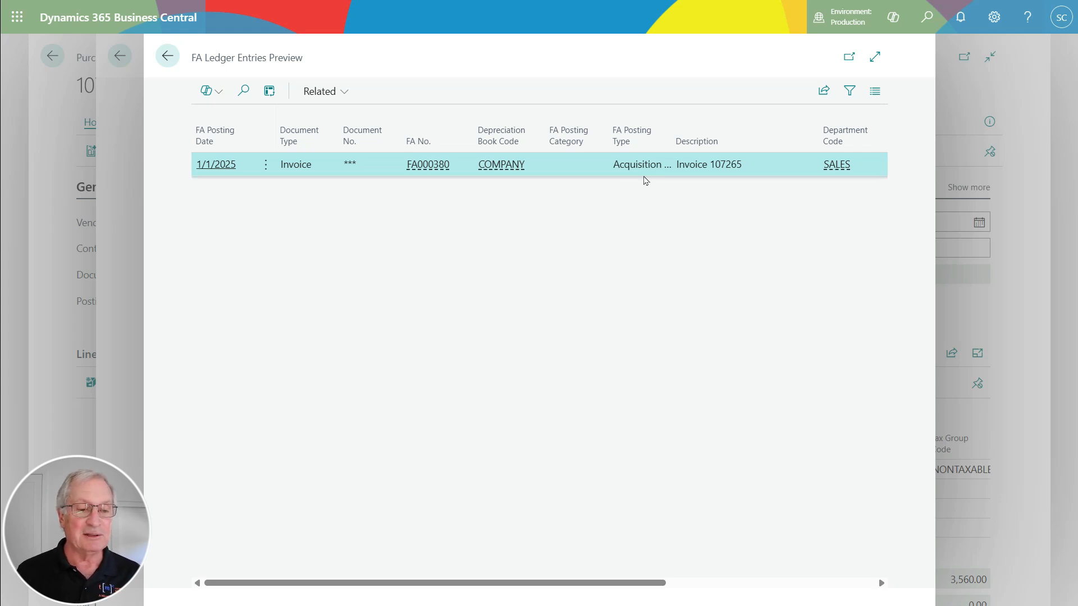
{"action": "left_click", "coordinate": [167, 56]}
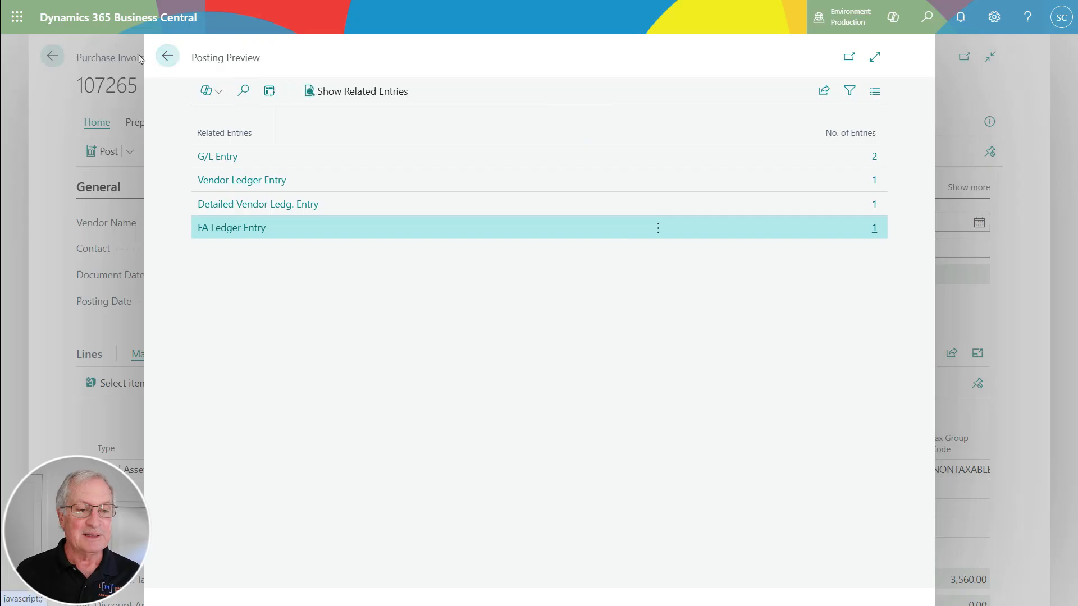
{"action": "left_click", "coordinate": [167, 56]}
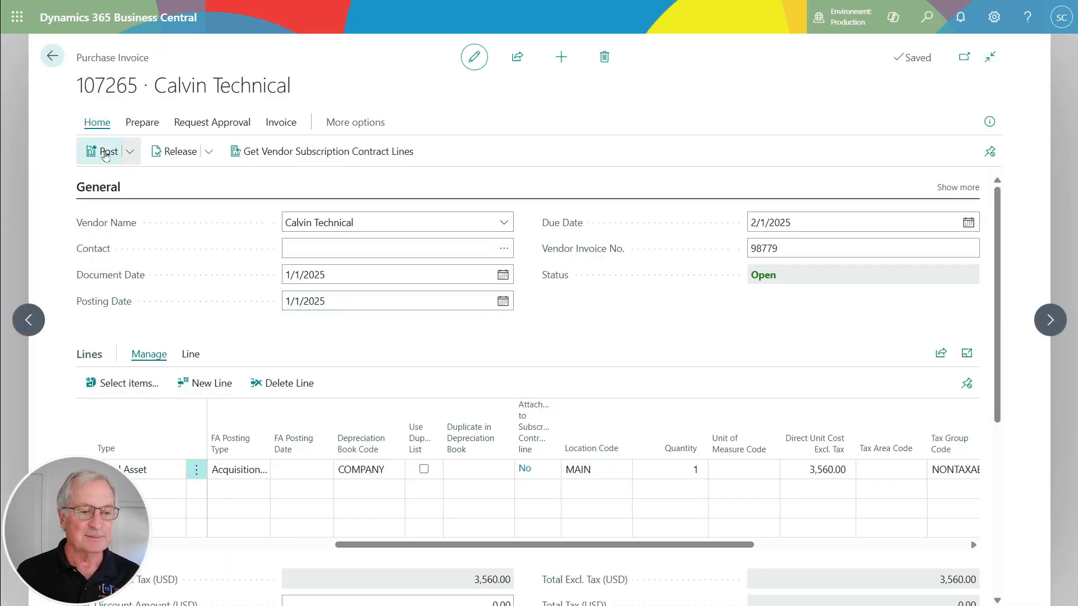
Post the Calvin Technical purchase invoice to acquire the Large Transfer Pump
{"action": "left_click", "coordinate": [105, 153]}
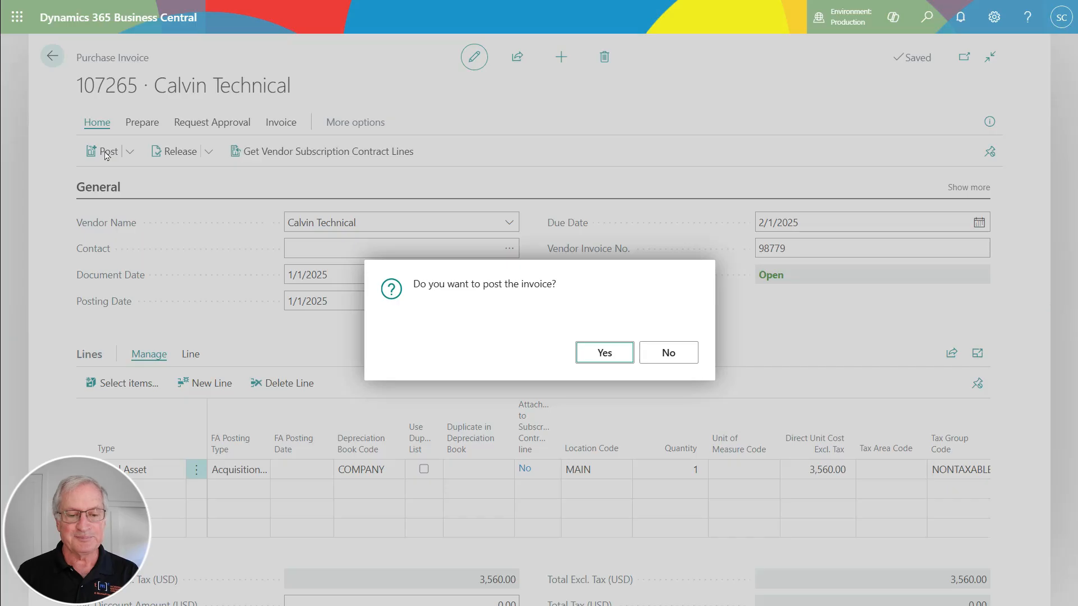
{"action": "left_click", "coordinate": [604, 351]}
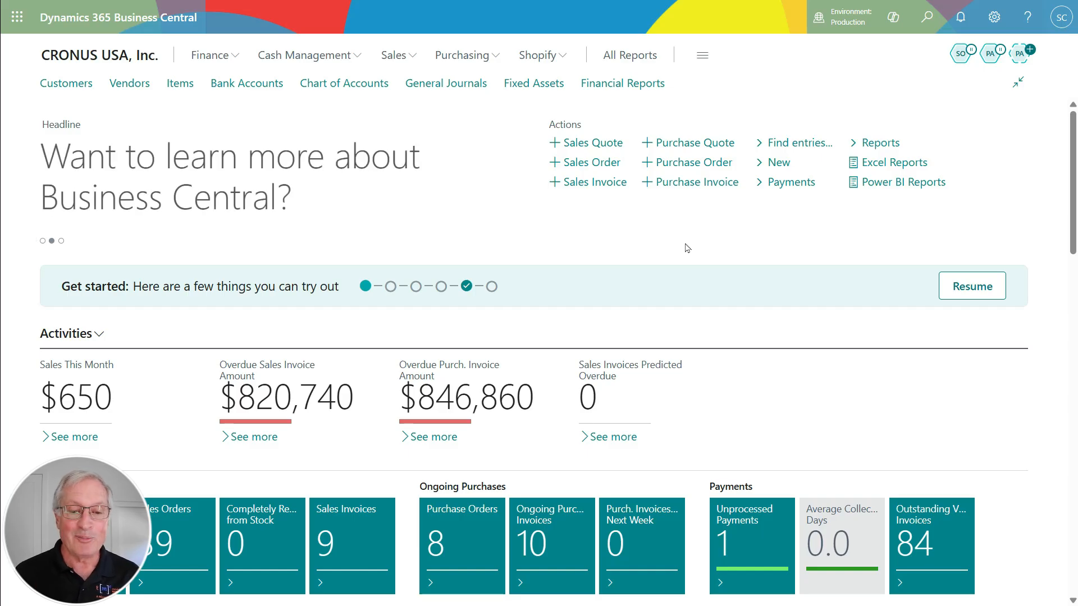
Copy the HP Laptop fixed asset FA000210 once, using the FA number series for the new asset
{"action": "left_click", "coordinate": [535, 89]}
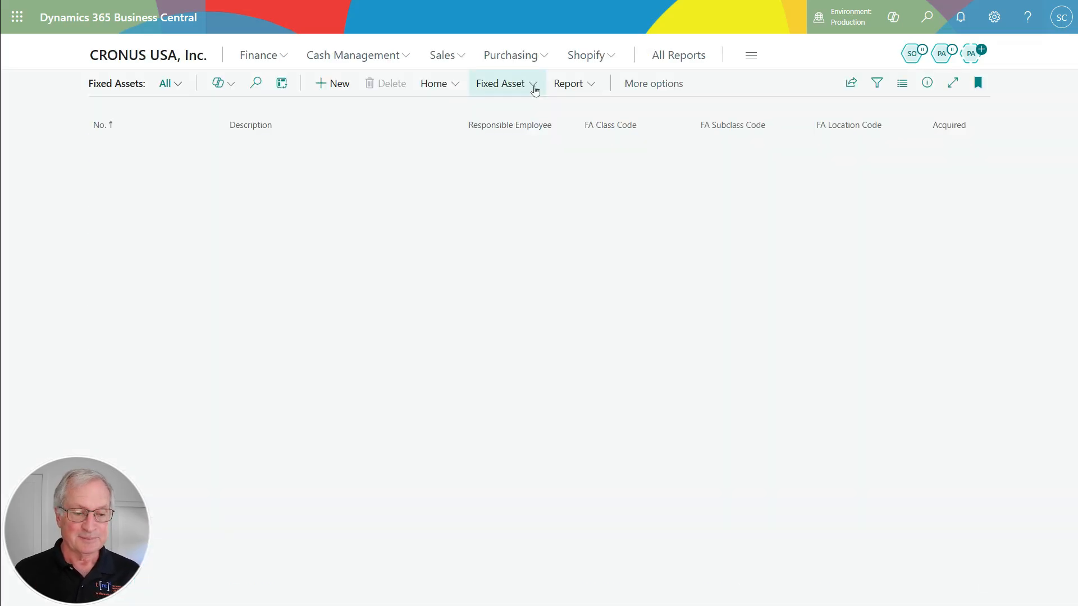
{"action": "scroll", "coordinate": [410, 348], "scroll_direction": "down", "scroll_amount": 3}
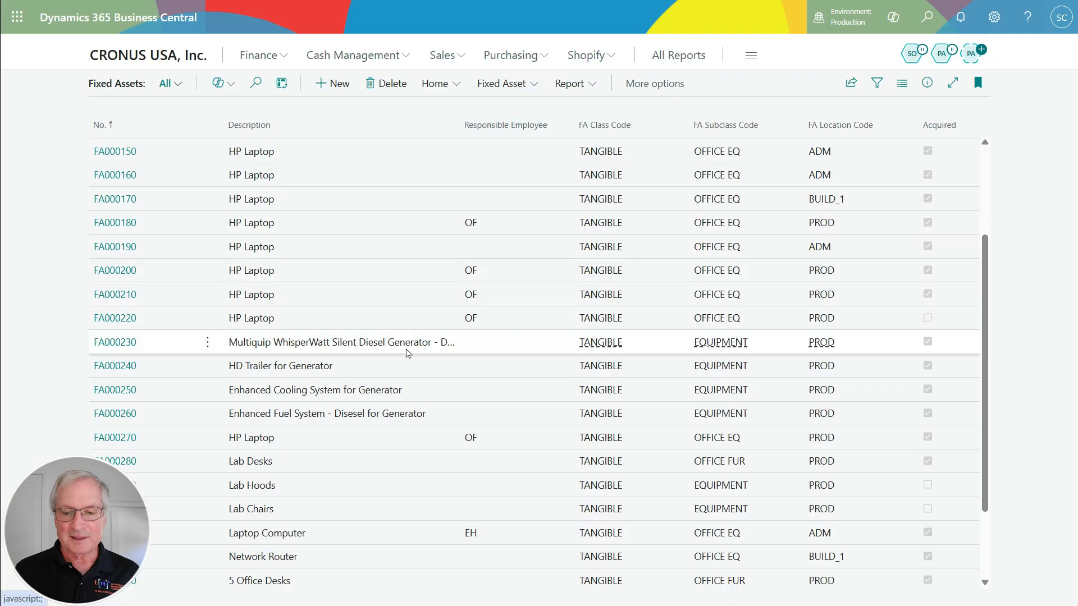
{"action": "left_click", "coordinate": [117, 295]}
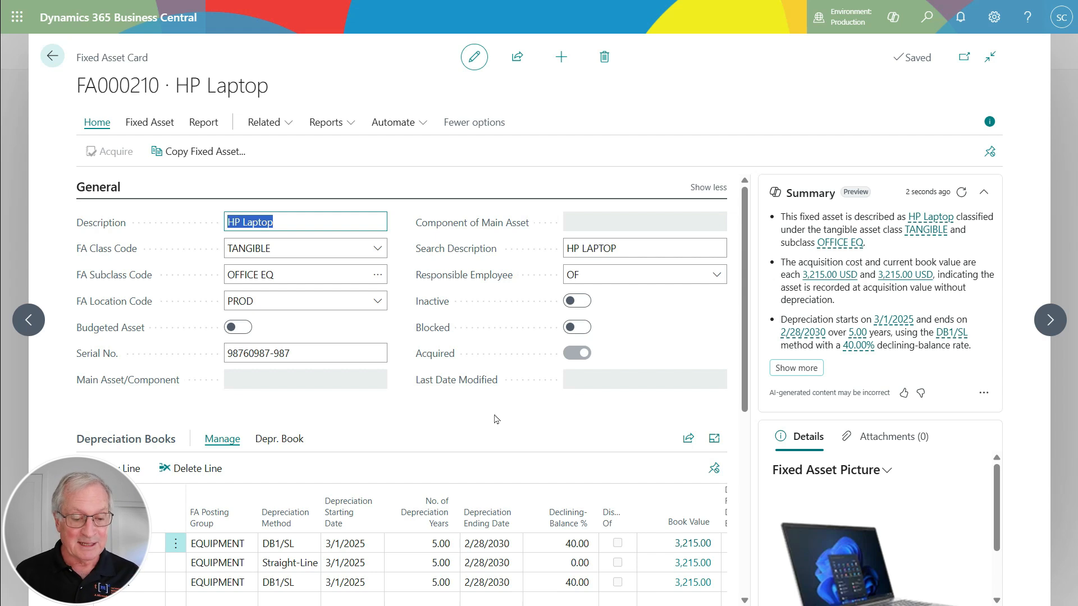
{"action": "left_click", "coordinate": [193, 152]}
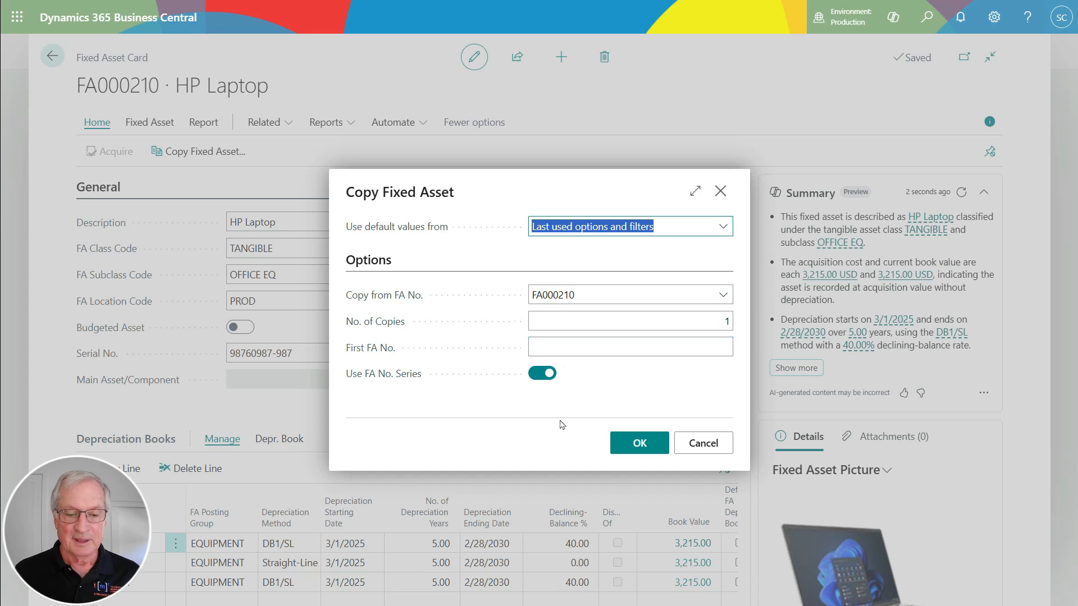
{"action": "left_click", "coordinate": [636, 441]}
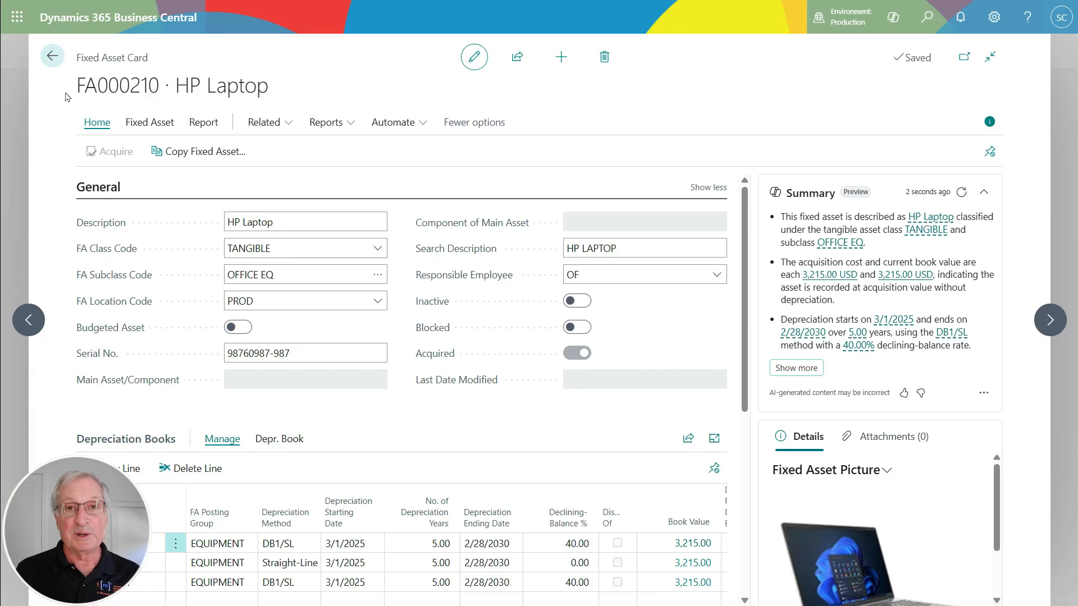
Open the card of the newly copied HP Laptop and review its general details and depreciation books
{"action": "left_click", "coordinate": [52, 58]}
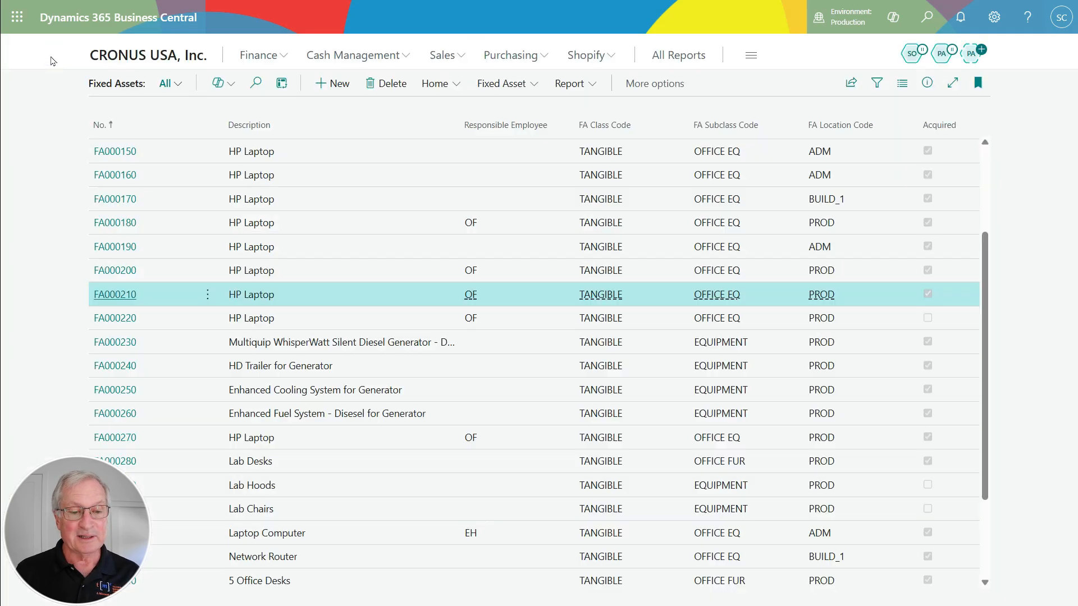
{"action": "scroll", "coordinate": [325, 499], "scroll_direction": "down", "scroll_amount": 3}
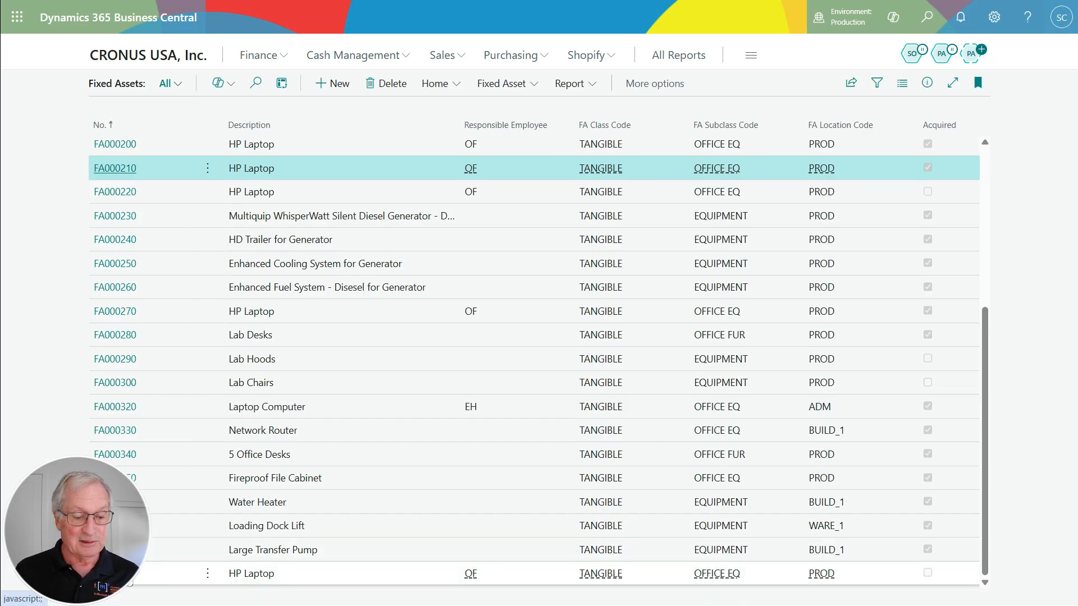
{"action": "left_click", "coordinate": [129, 573]}
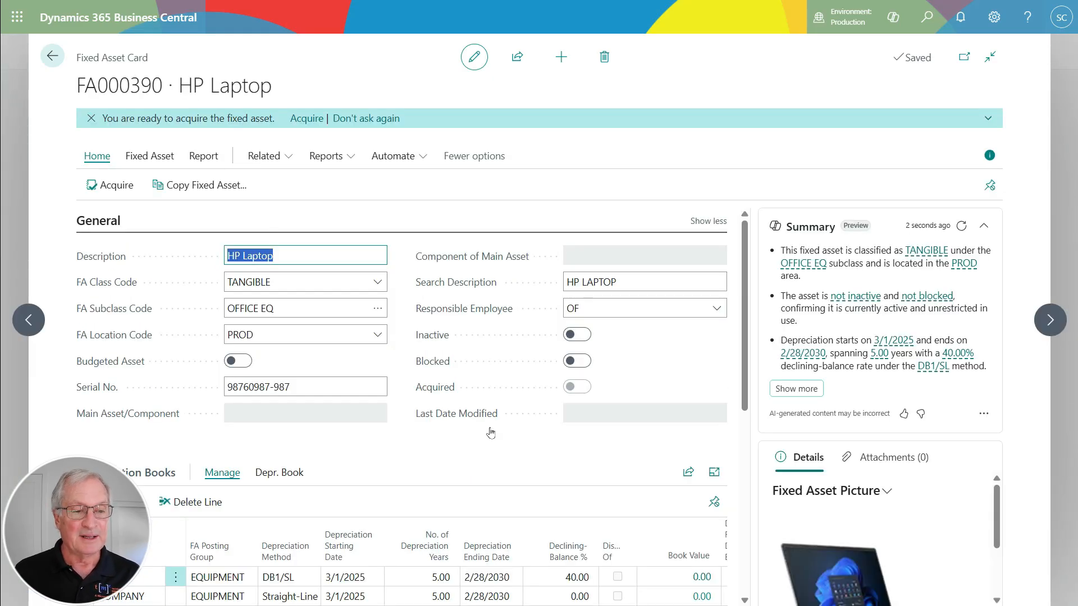
{"action": "scroll", "coordinate": [497, 372], "scroll_direction": "down", "scroll_amount": 1}
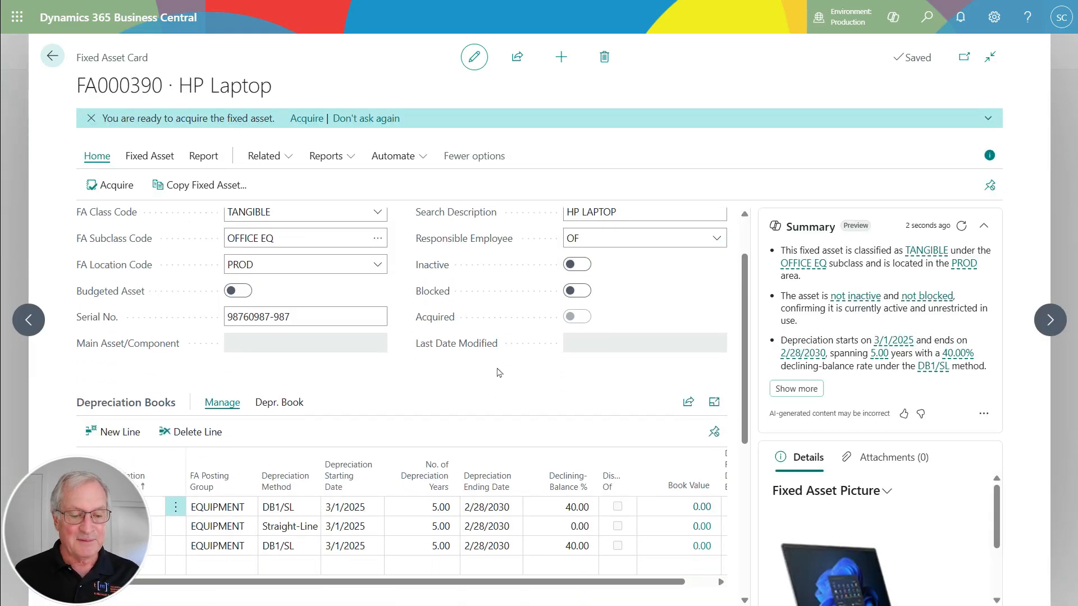
{"action": "scroll", "coordinate": [496, 372], "scroll_direction": "up", "scroll_amount": 1}
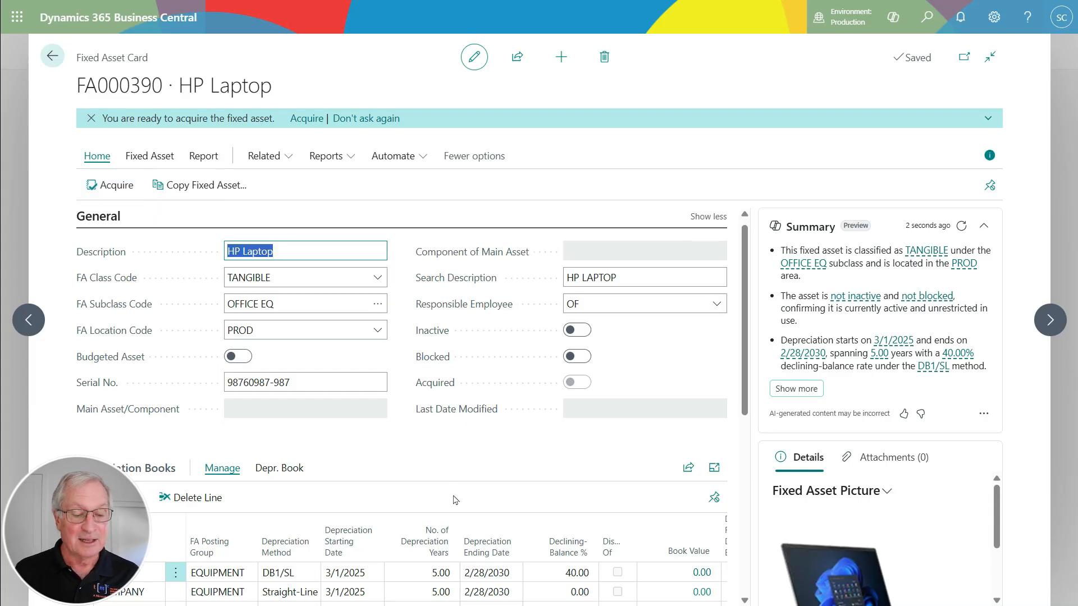
{"action": "scroll", "coordinate": [454, 500], "scroll_direction": "down", "scroll_amount": 3}
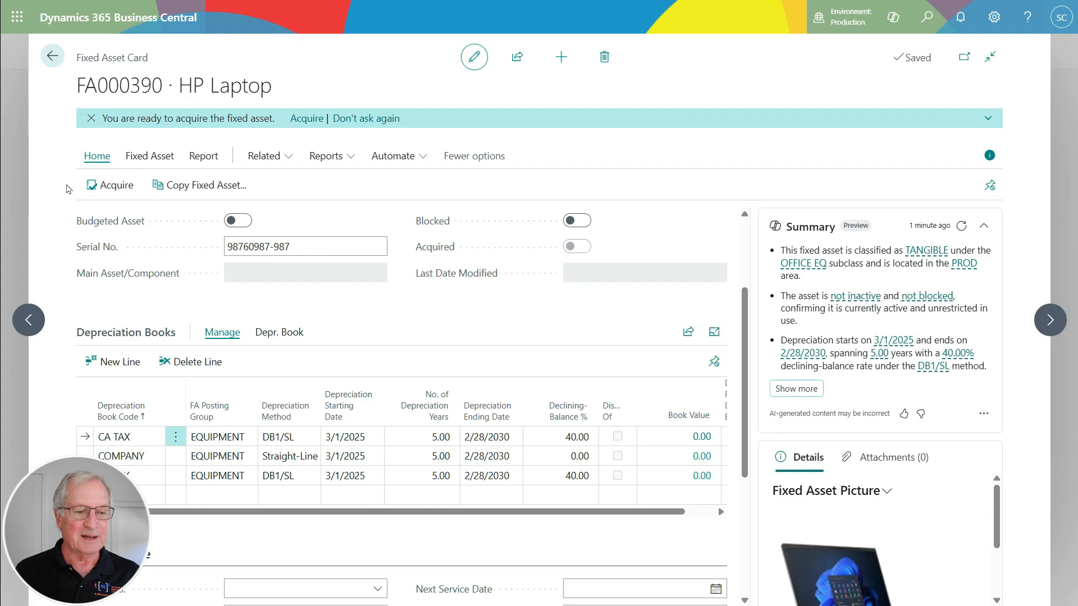
Start the assisted acquisition of the copied HP Laptop, posting to a G/L account with balancing account 16700
{"action": "left_click", "coordinate": [107, 187]}
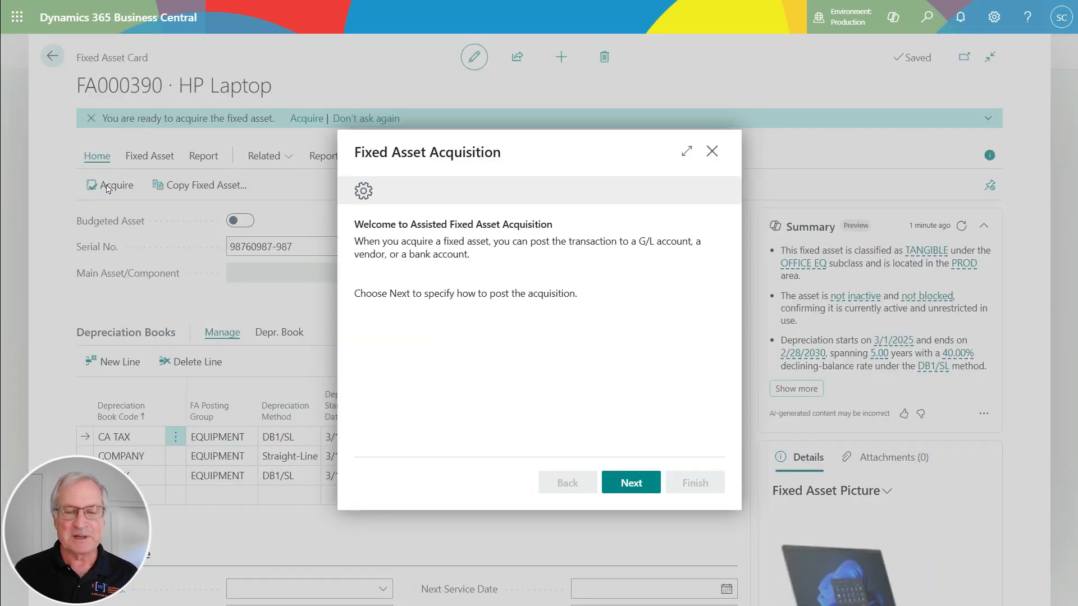
{"action": "left_click", "coordinate": [640, 481]}
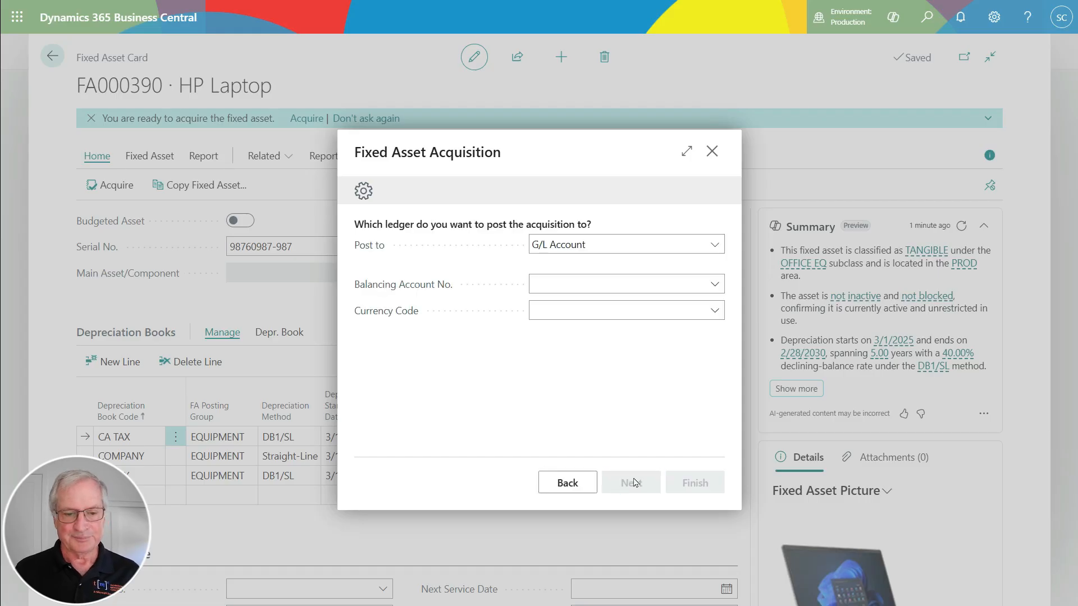
{"action": "left_click", "coordinate": [715, 245]}
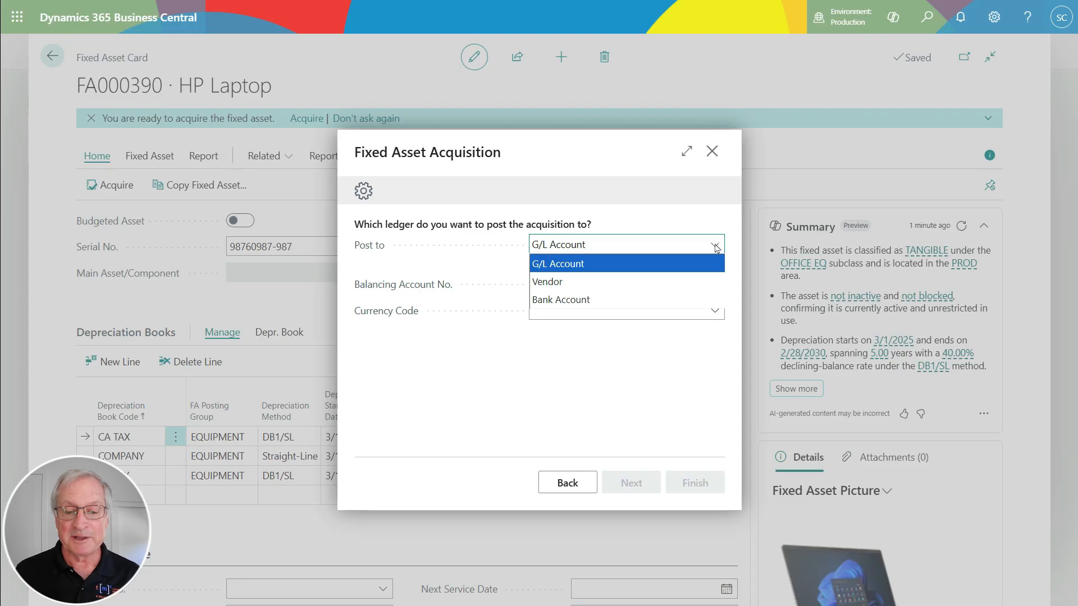
{"action": "left_click", "coordinate": [685, 264]}
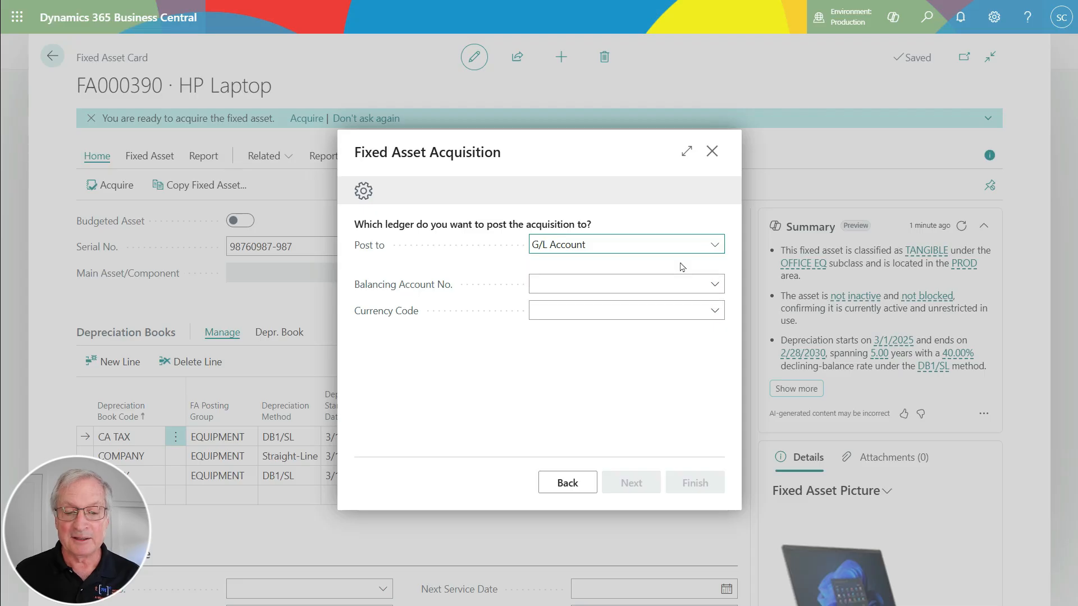
{"action": "left_click", "coordinate": [655, 286]}
{"action": "type", "text": "16"}
{"action": "key", "text": "Return"}
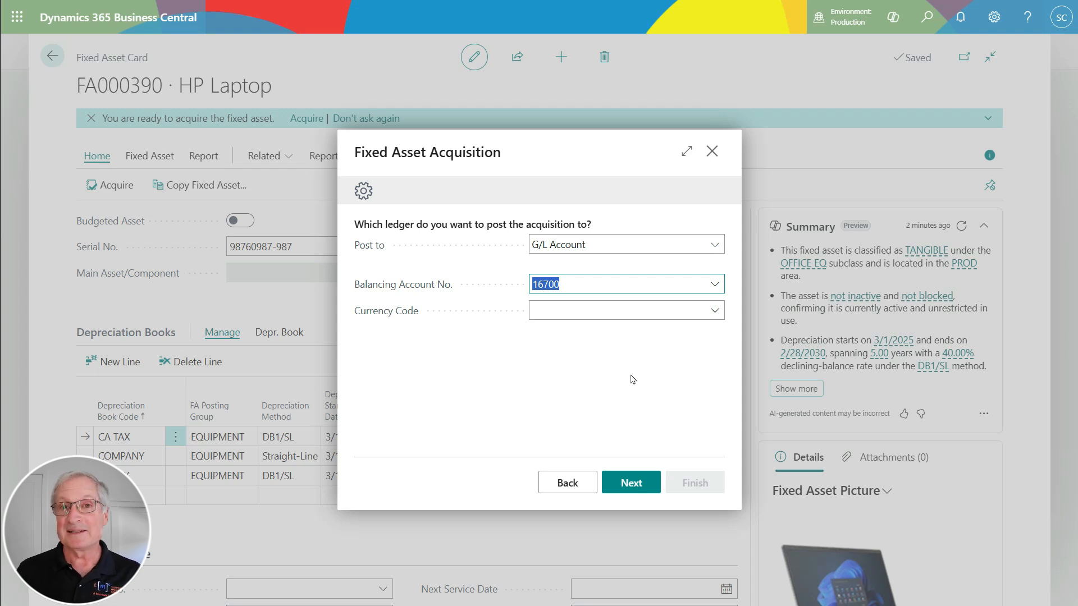
{"action": "left_click", "coordinate": [623, 485]}
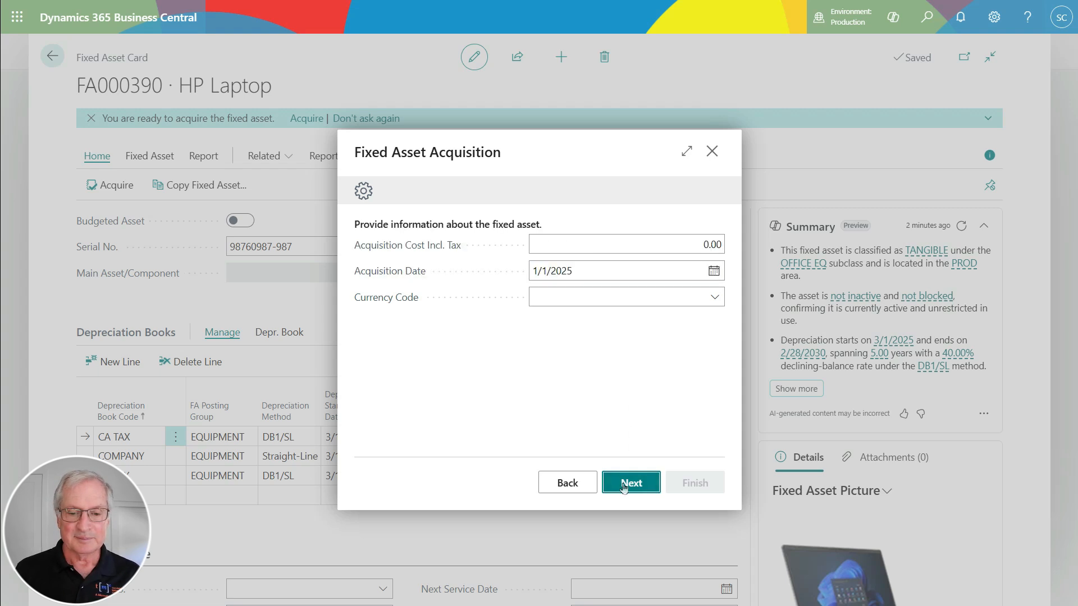
Set the acquisition cost including tax to 2,150.00, accept the date 1/1/2025, and finish into the fixed asset G/L journal
{"action": "left_click", "coordinate": [699, 246]}
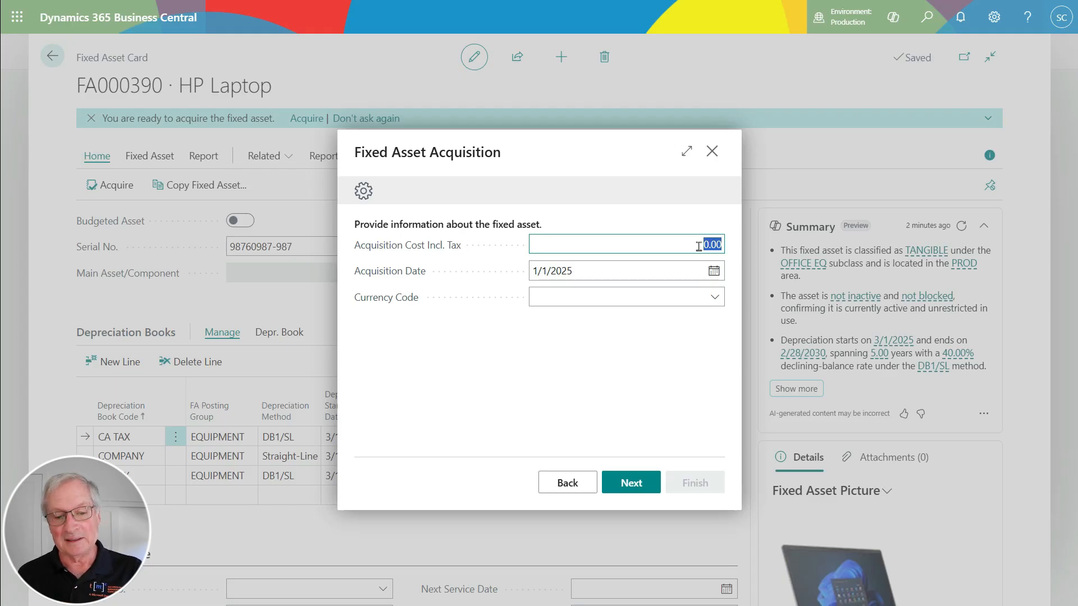
{"action": "type", "text": "2150"}
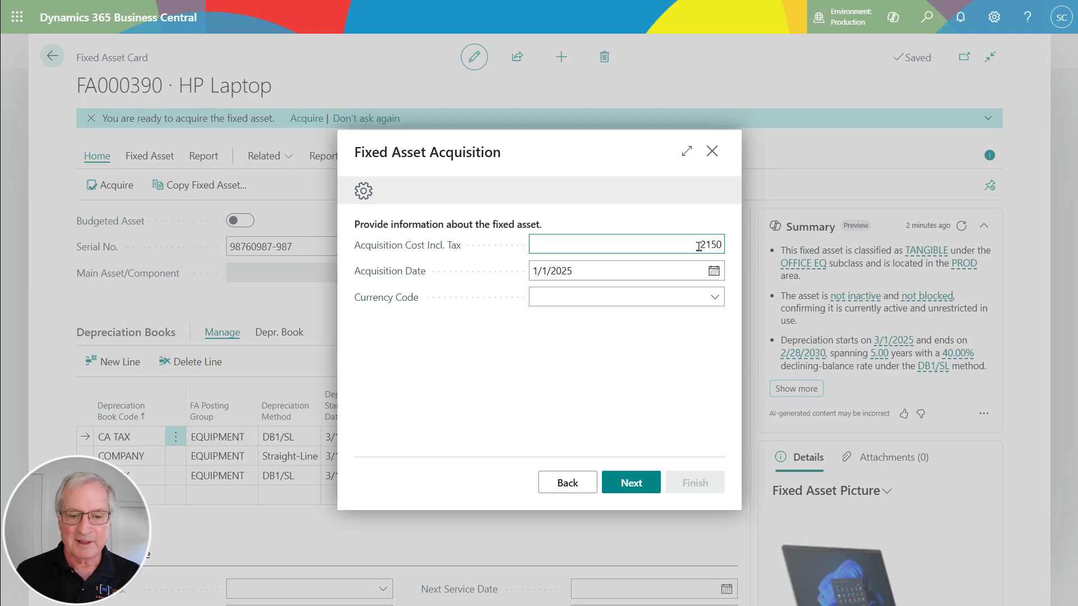
{"action": "key", "text": "Tab"}
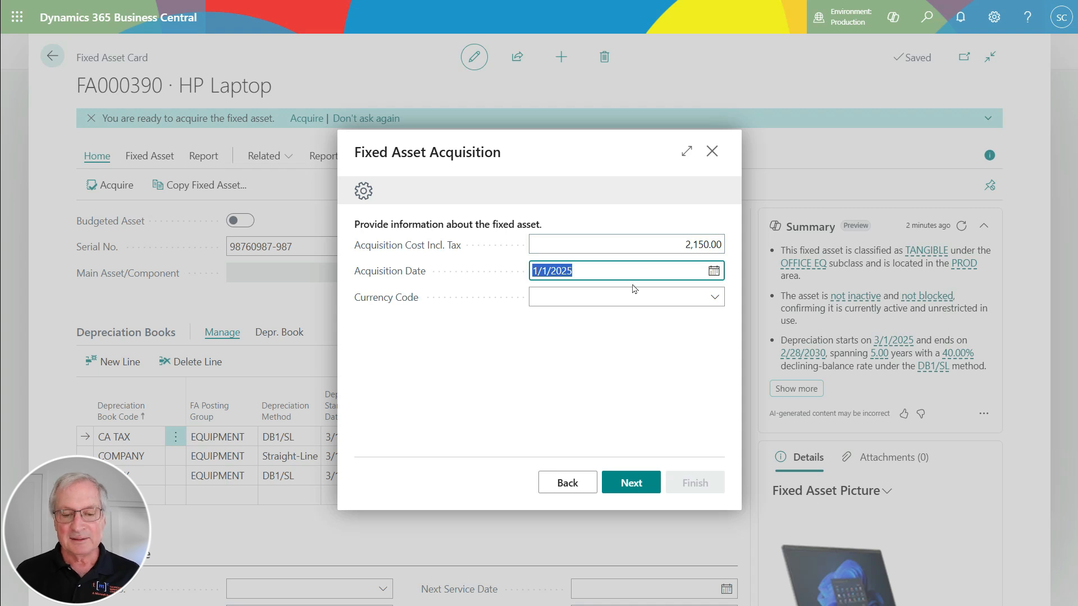
{"action": "left_click", "coordinate": [630, 484]}
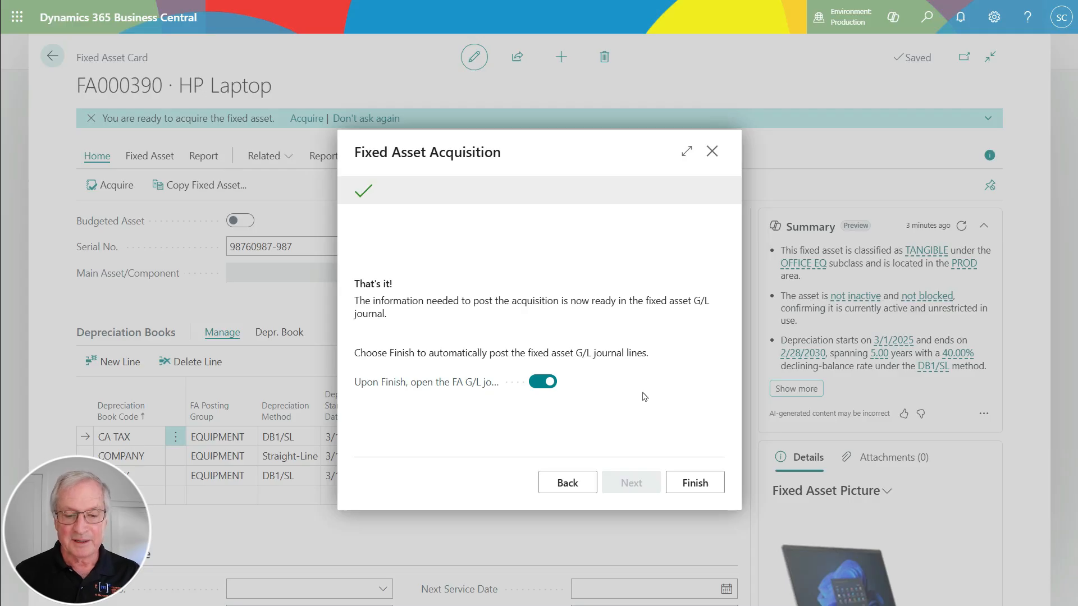
{"action": "left_click", "coordinate": [670, 481]}
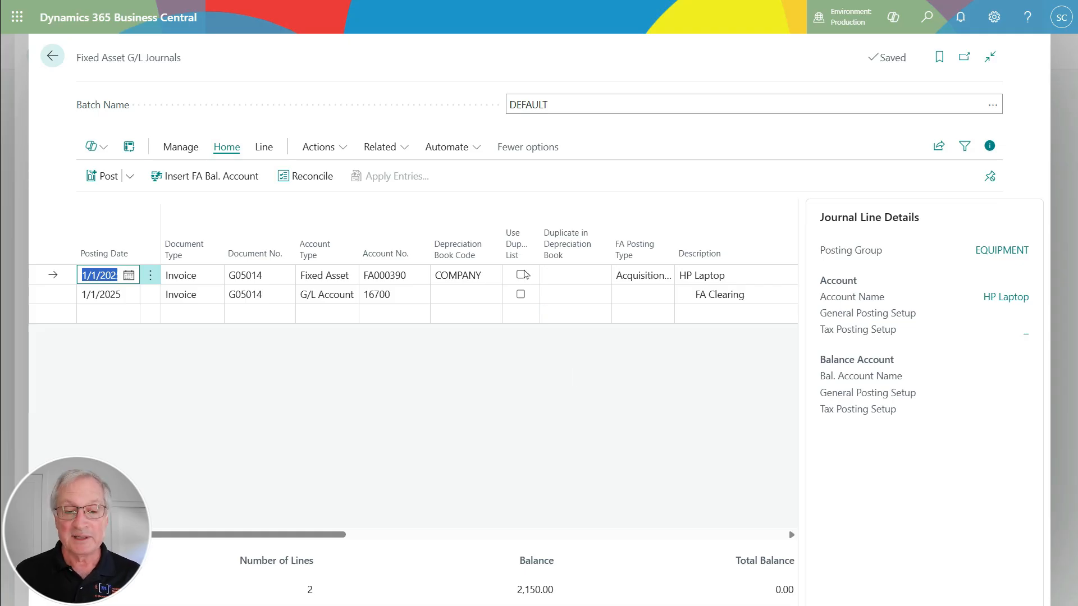
Enable the duplication list on the HP Laptop line of the fixed asset G/L journal and post the journal
{"action": "left_click", "coordinate": [521, 277]}
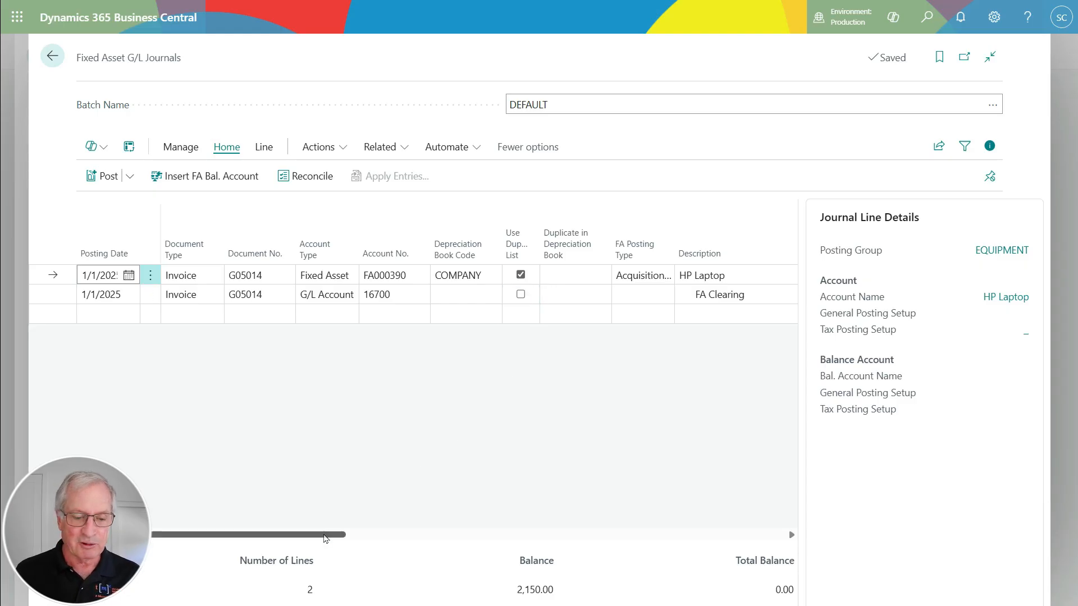
{"action": "left_click_drag", "start_coordinate": [329, 536], "coordinate": [398, 517]}
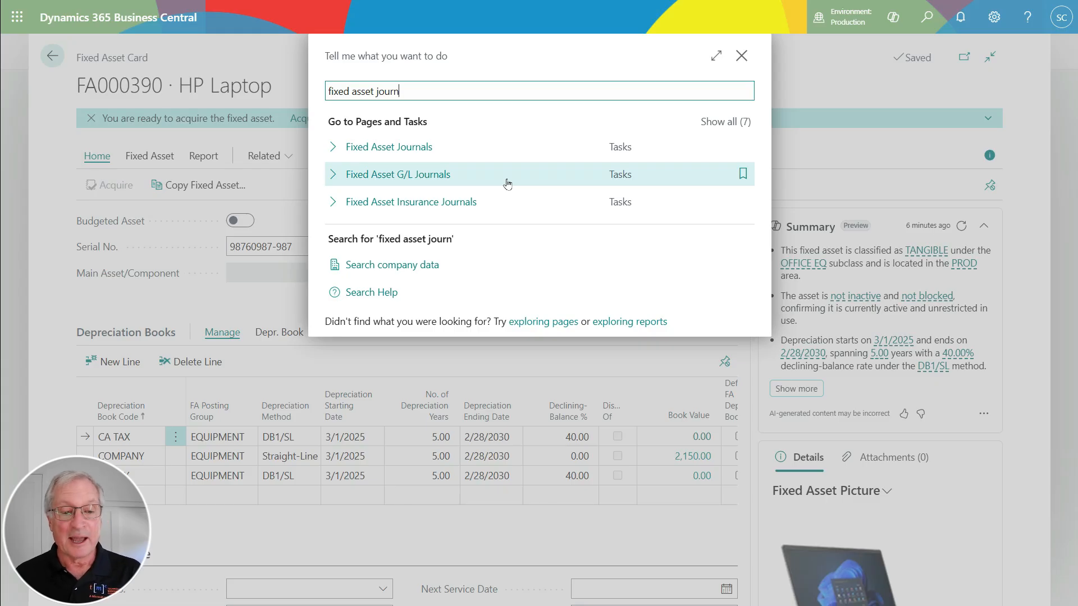
Preview the FA ledger entries of the DEFAULT fixed asset journal and post the journal for the tax books
{"action": "left_click", "coordinate": [428, 146]}
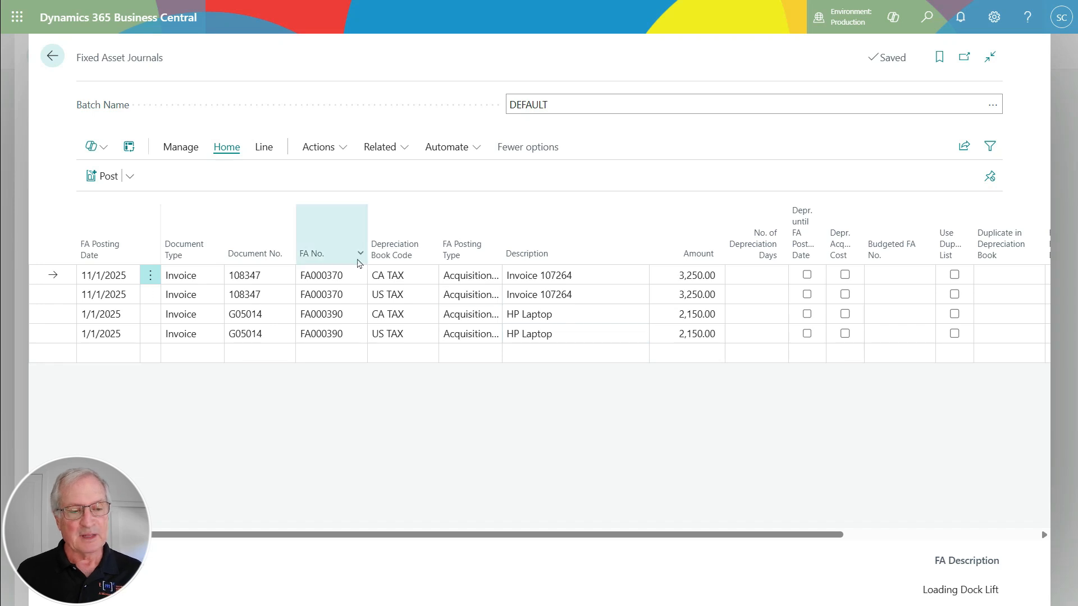
{"action": "left_click", "coordinate": [132, 176]}
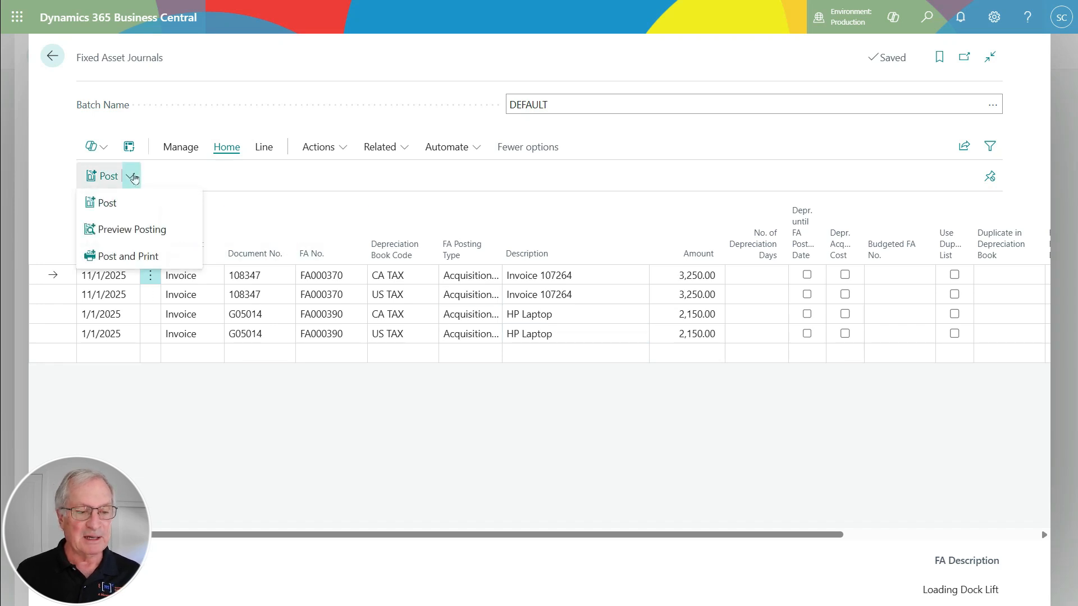
{"action": "left_click", "coordinate": [125, 237]}
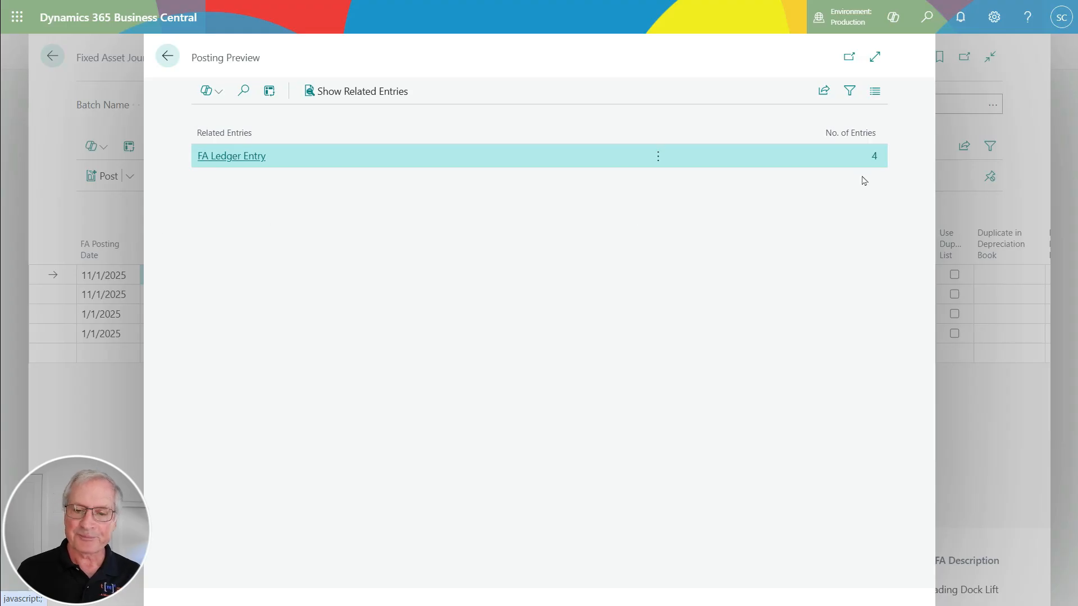
{"action": "left_click", "coordinate": [876, 162]}
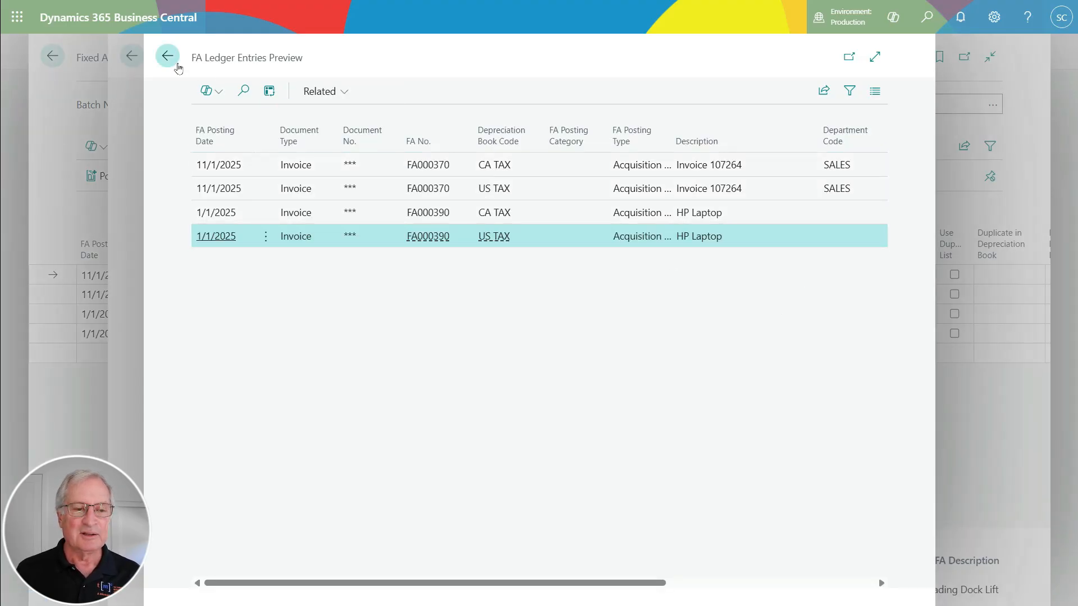
{"action": "left_click", "coordinate": [176, 64]}
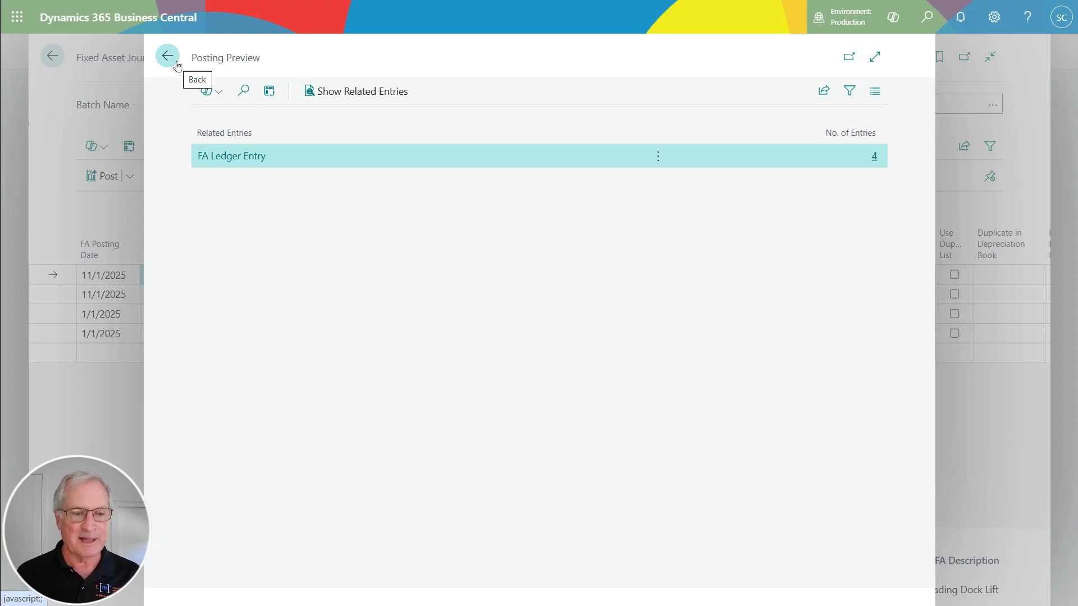
{"action": "left_click", "coordinate": [176, 64]}
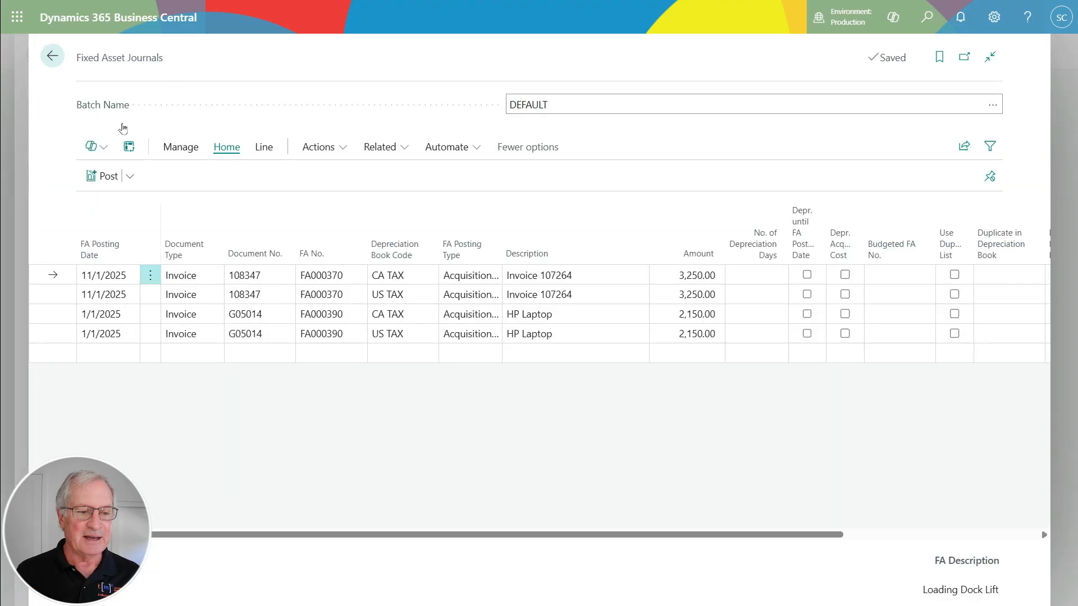
{"action": "left_click", "coordinate": [102, 180]}
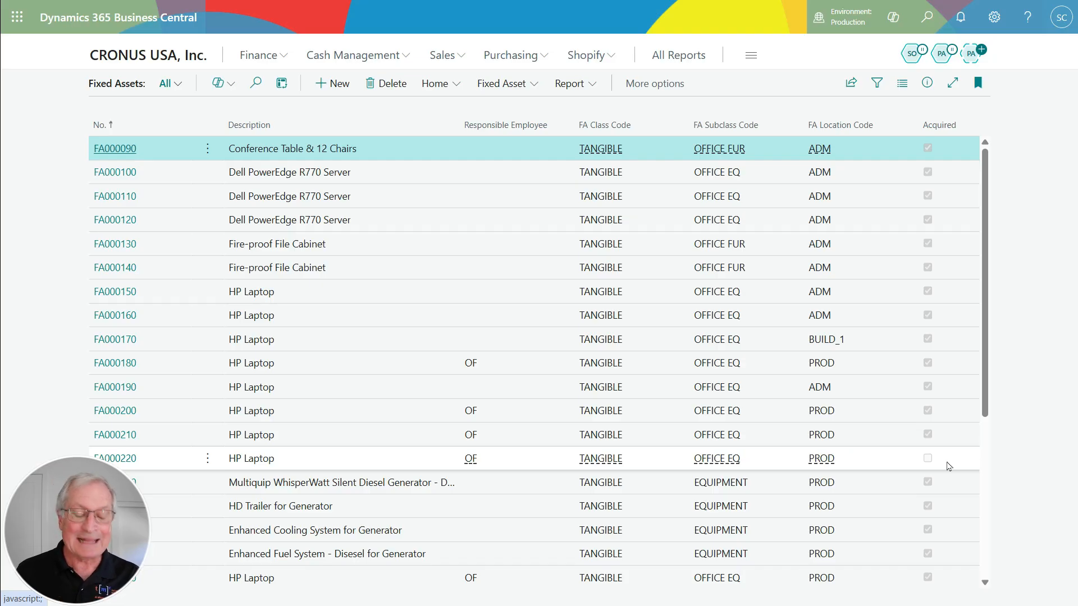
Check in the fixed assets list whether the copied HP Laptop is marked as acquired
{"action": "scroll", "coordinate": [948, 466], "scroll_direction": "down", "scroll_amount": 5}
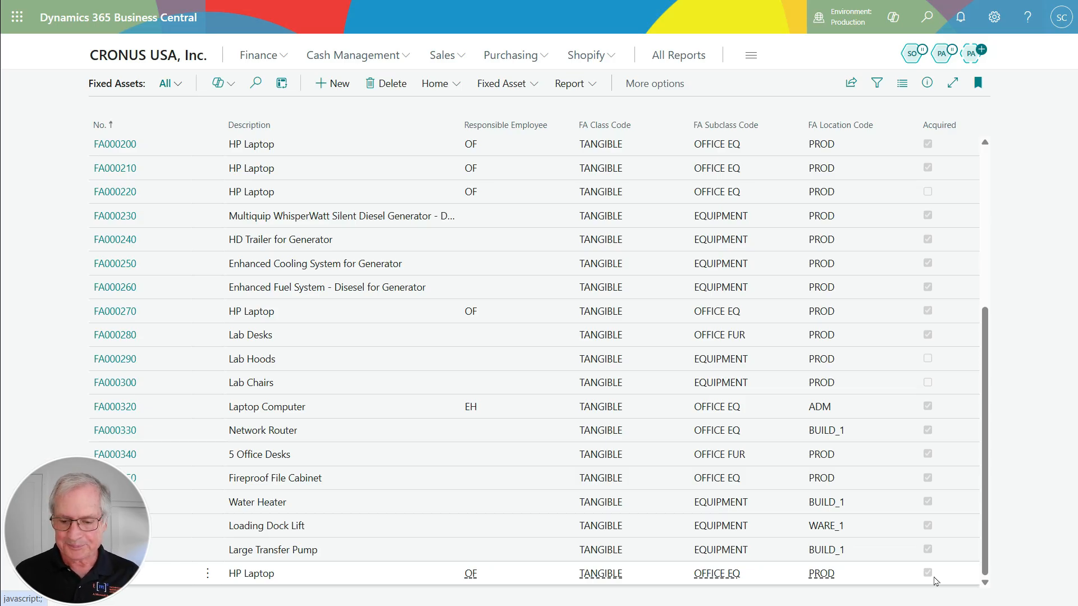
{"action": "left_click", "coordinate": [334, 557]}
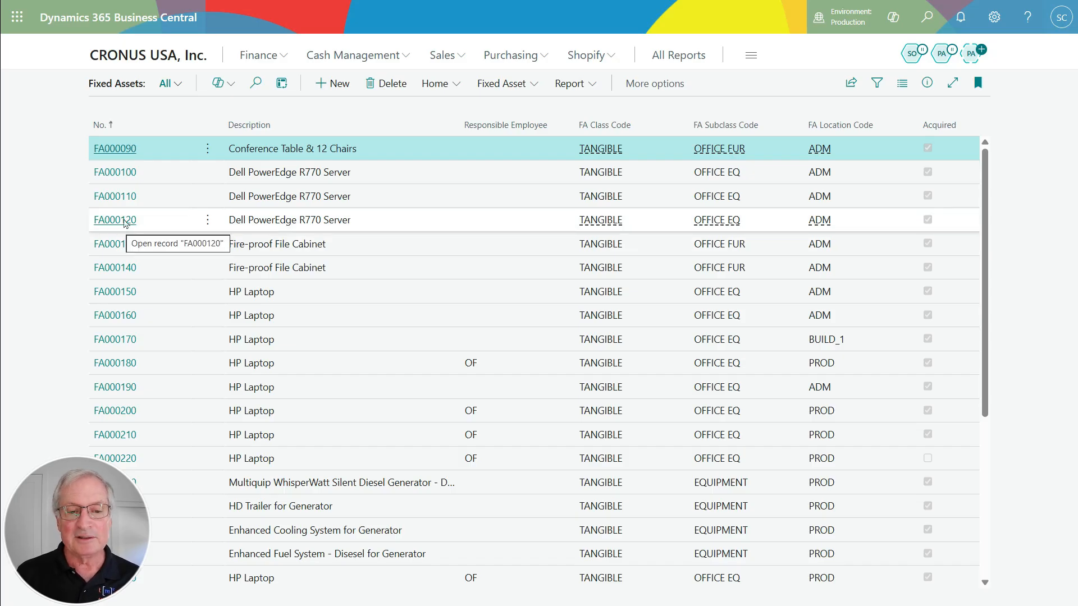
Create a new purchase invoice for vendor Calvin Technical and enter vendor invoice number 987897789
{"action": "left_click", "coordinate": [535, 61]}
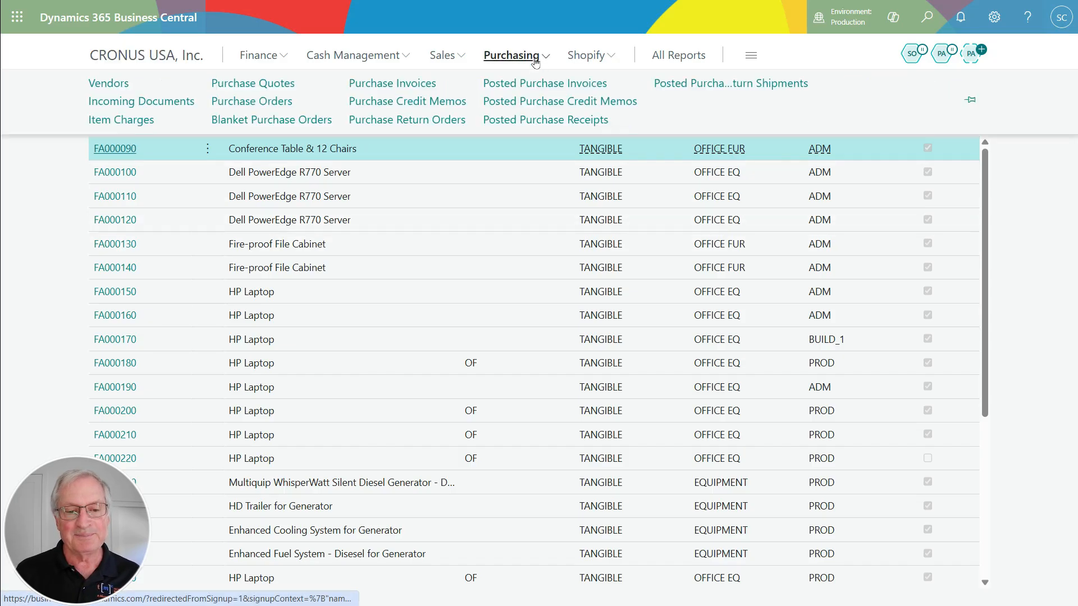
{"action": "left_click", "coordinate": [407, 87]}
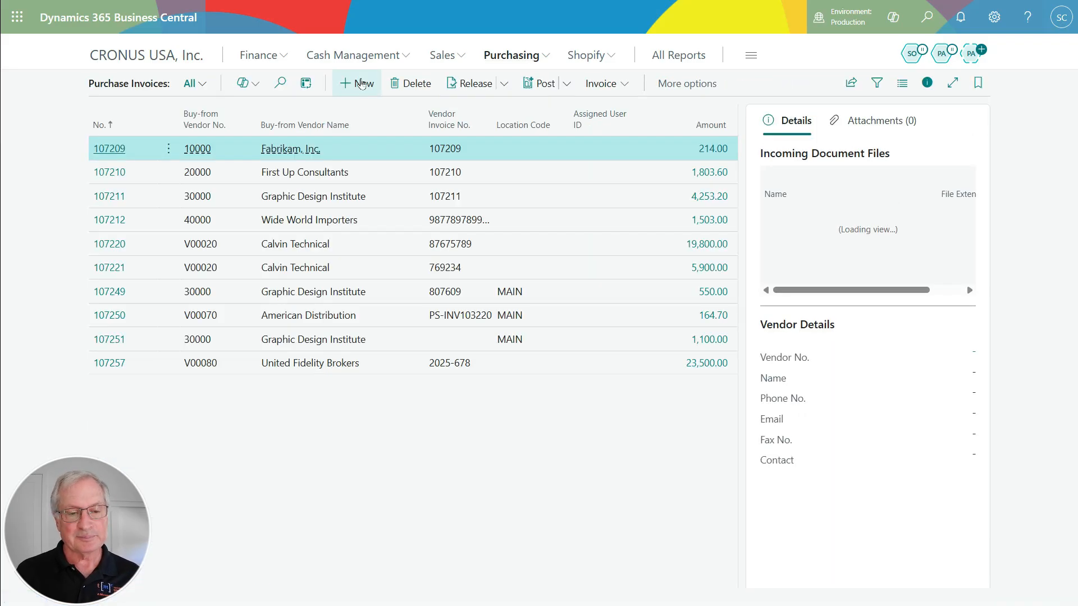
{"action": "left_click", "coordinate": [362, 84]}
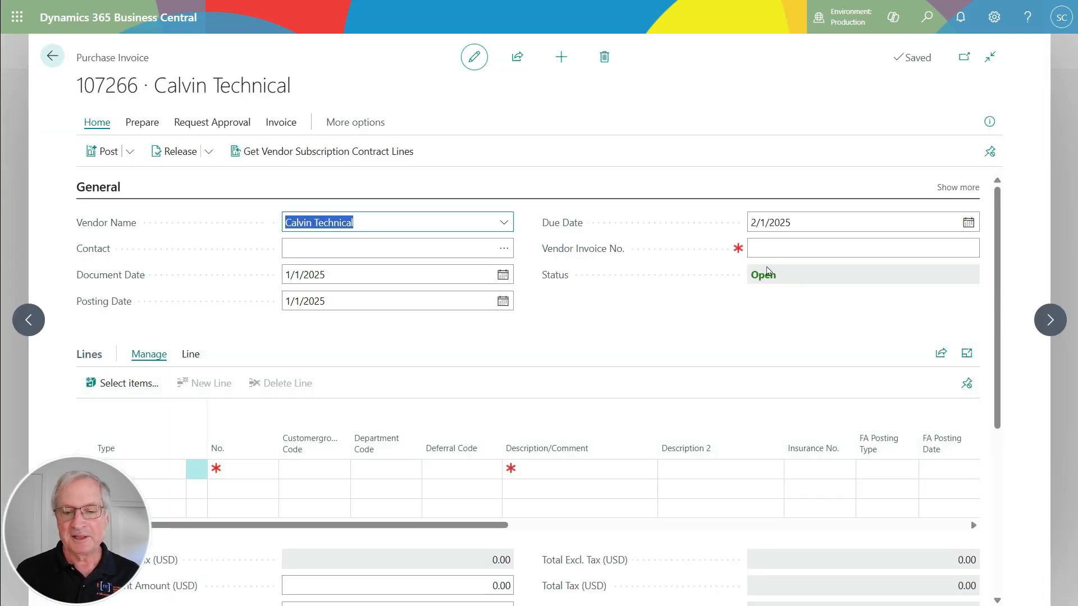
{"action": "left_click", "coordinate": [763, 247]}
{"action": "type", "text": "987897789"}
{"action": "key", "text": "Tab"}
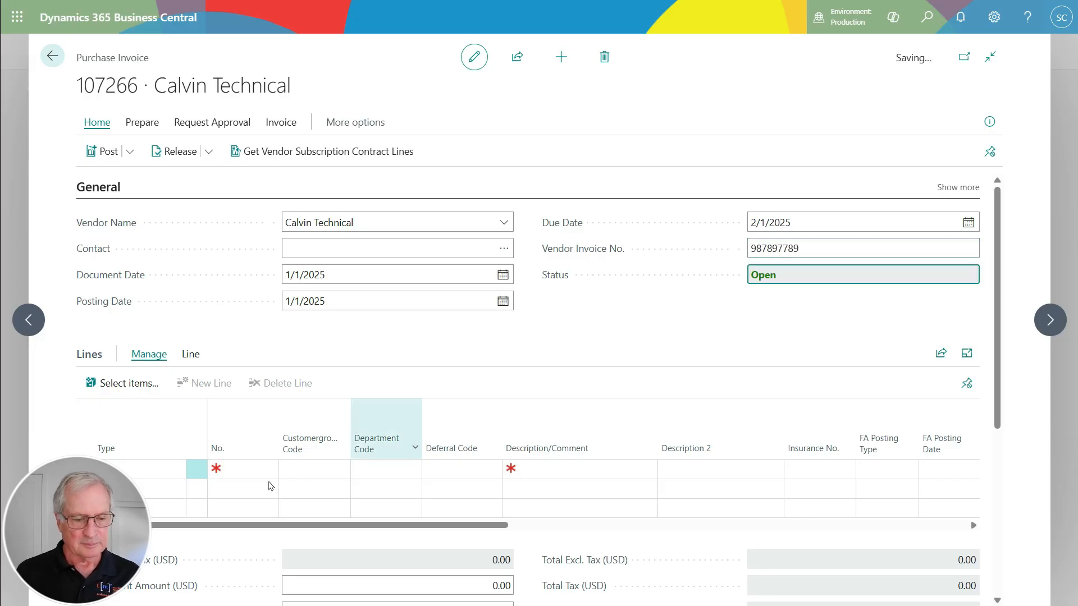
Add a Fixed Asset line to the purchase invoice for FA000120, Dell PowerEdge R770 Server
{"action": "left_click", "coordinate": [175, 471]}
{"action": "left_click", "coordinate": [177, 473]}
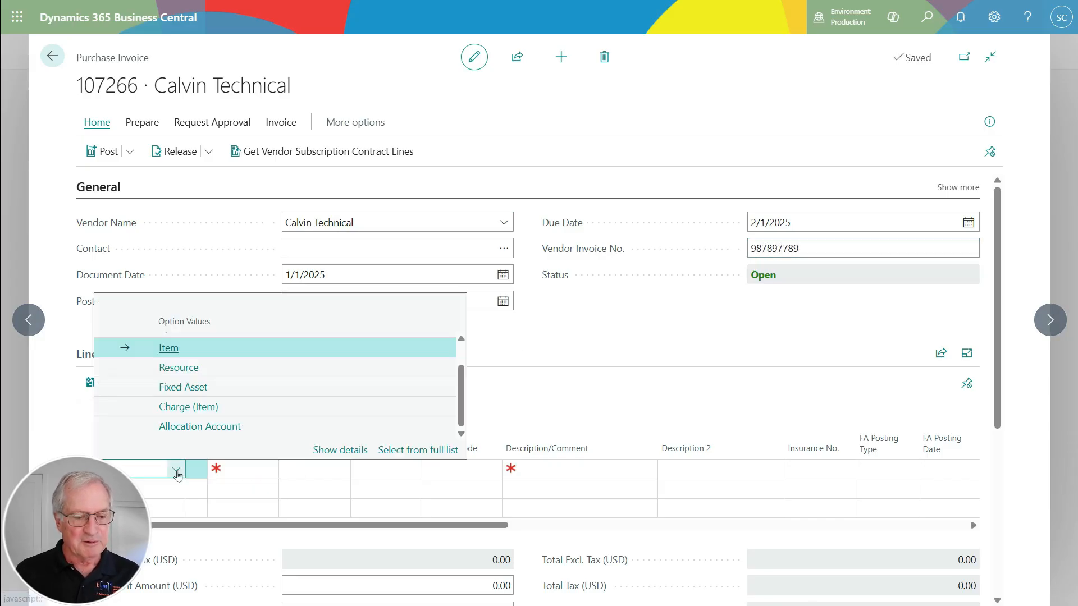
{"action": "left_click", "coordinate": [149, 394]}
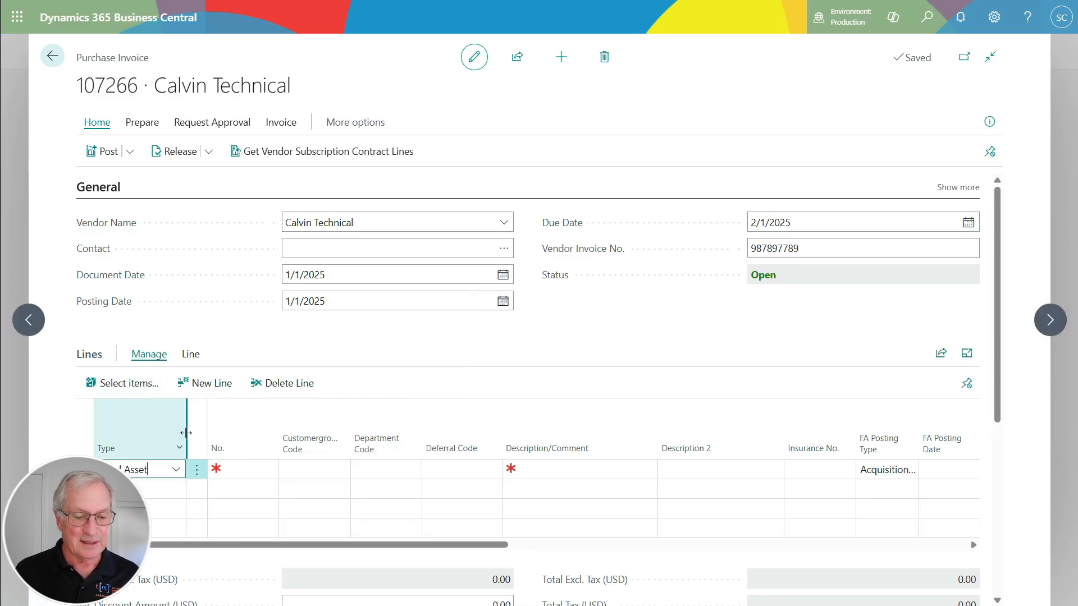
{"action": "left_click", "coordinate": [245, 471]}
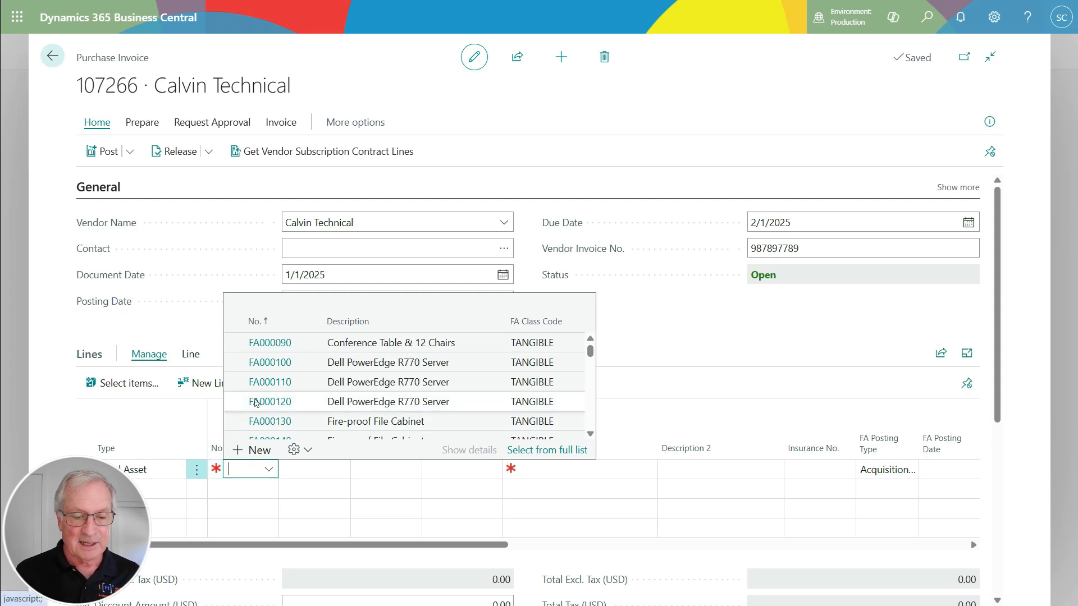
{"action": "left_click", "coordinate": [256, 401]}
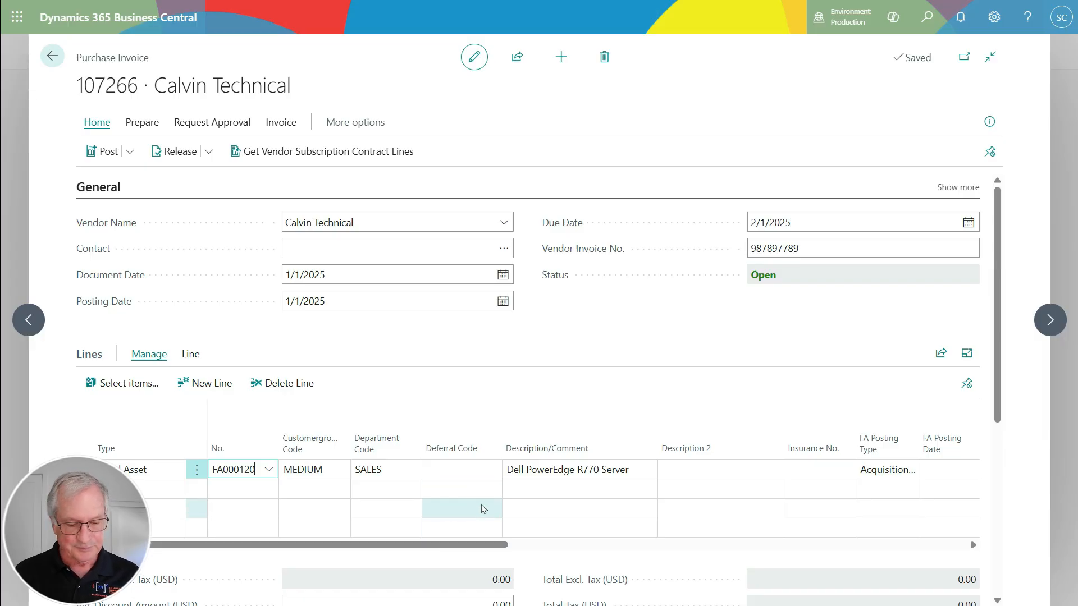
Set the FA posting type of the FA000120 invoice line to Maintenance
{"action": "key", "text": "Tab"}
{"action": "key", "text": "Tab"}
{"action": "key", "text": "Tab"}
{"action": "key", "text": "Tab"}
{"action": "key", "text": "Tab"}
{"action": "key", "text": "Tab"}
{"action": "key", "text": "Tab"}
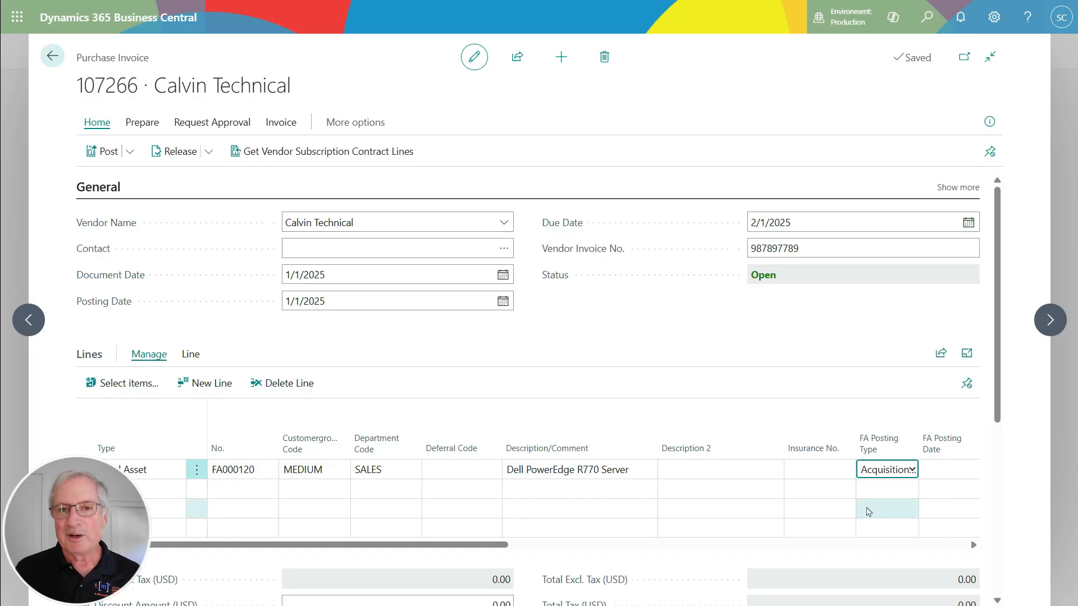
{"action": "left_click", "coordinate": [912, 470]}
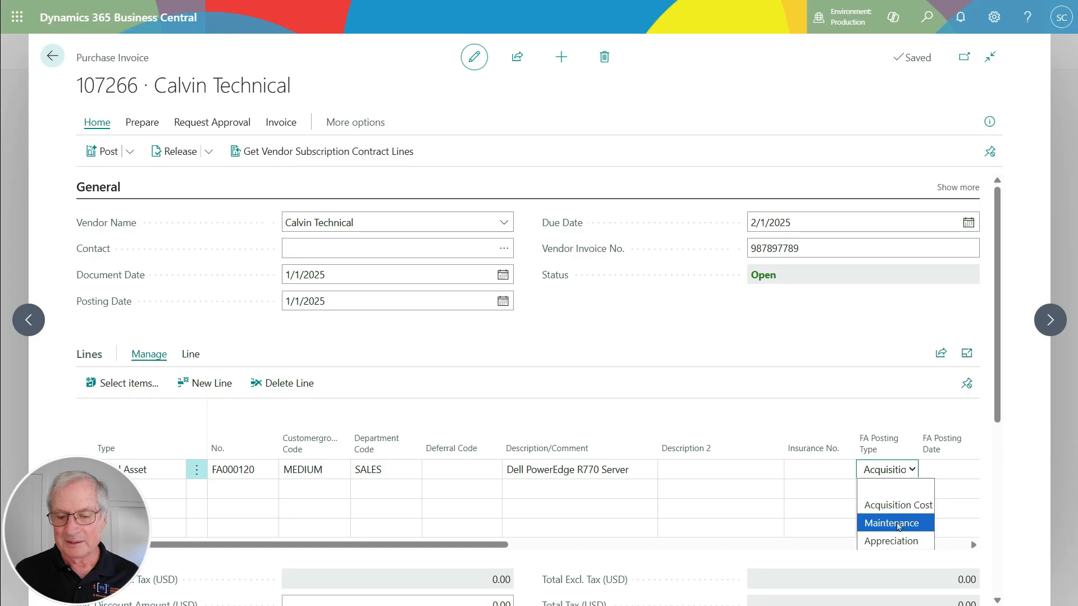
{"action": "left_click", "coordinate": [899, 524]}
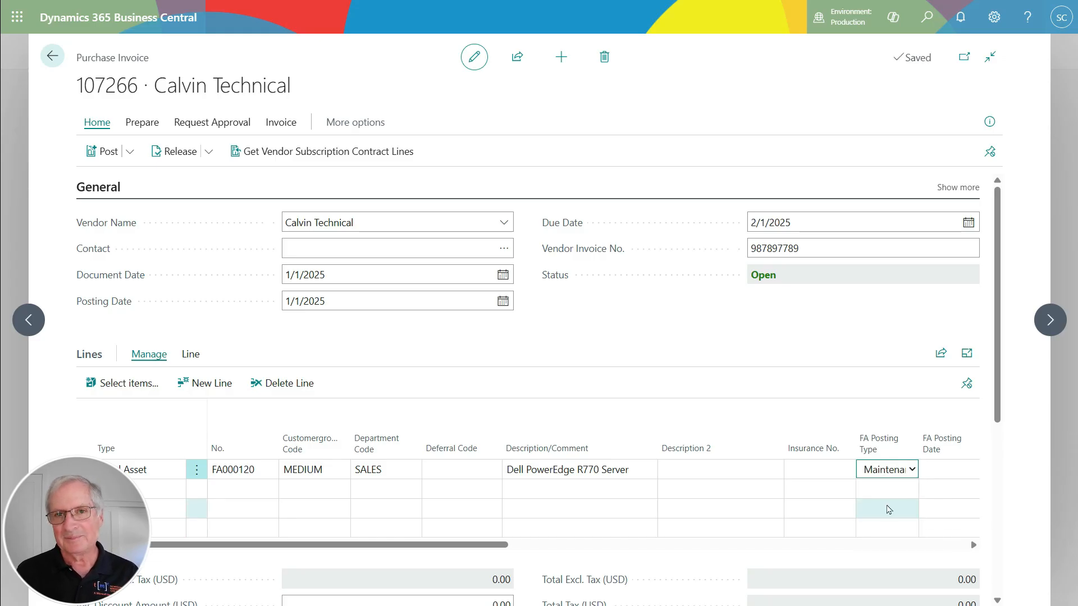
Enter OS Upgrade as the second description on the FA000120 invoice line
{"action": "left_click", "coordinate": [669, 464]}
{"action": "type", "text": "O"}
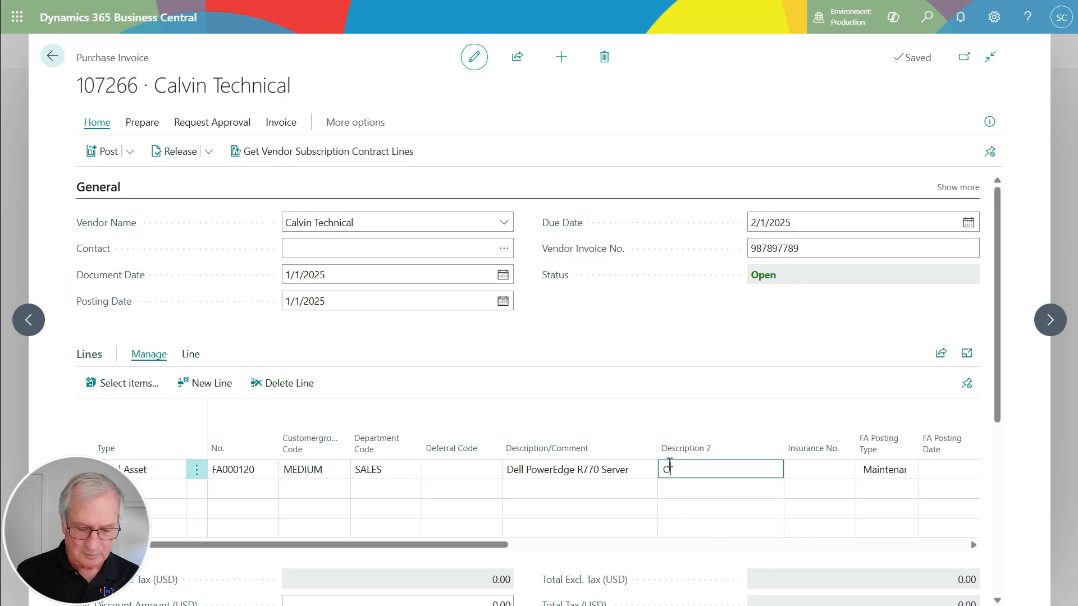
{"action": "type", "text": "S Upgrade"}
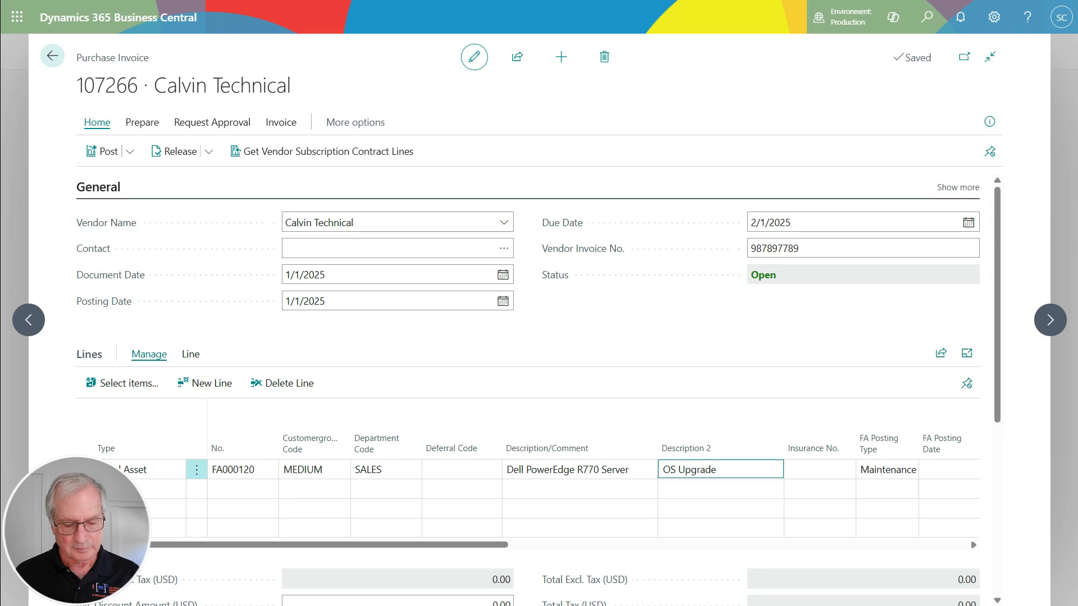
{"action": "key", "text": "Return"}
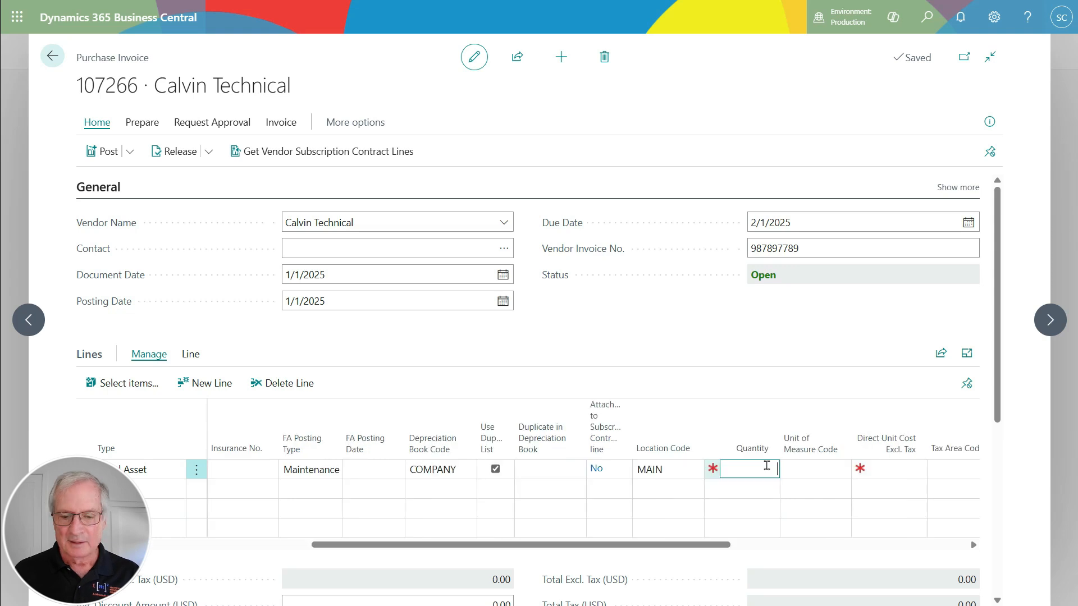
Set the quantity to 1 and the direct unit cost excluding tax to 560 on the maintenance line
{"action": "type", "text": "1"}
{"action": "key", "text": "Return"}
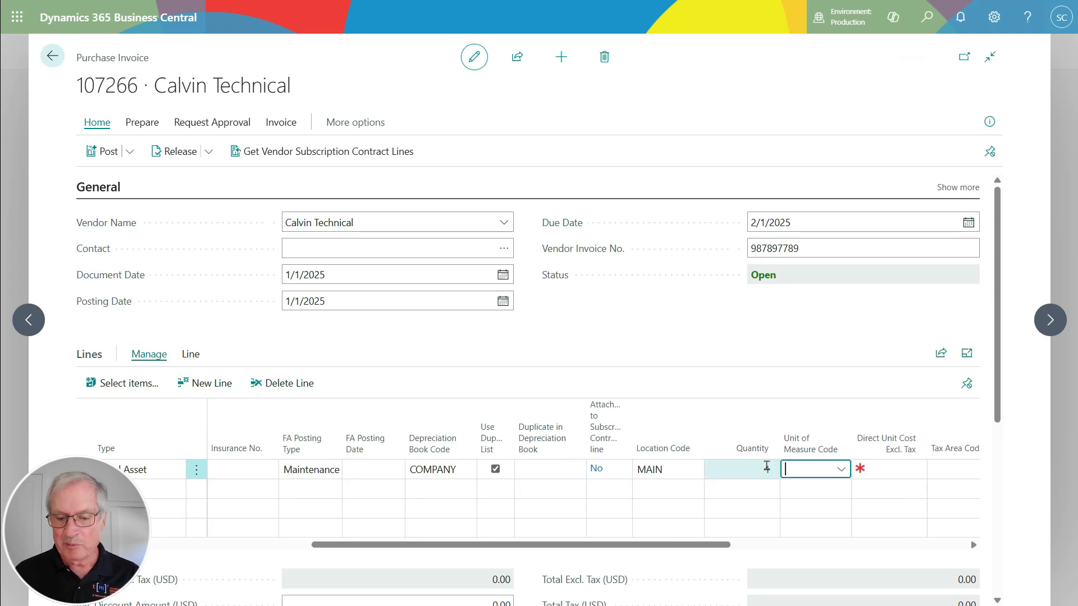
{"action": "key", "text": "Return"}
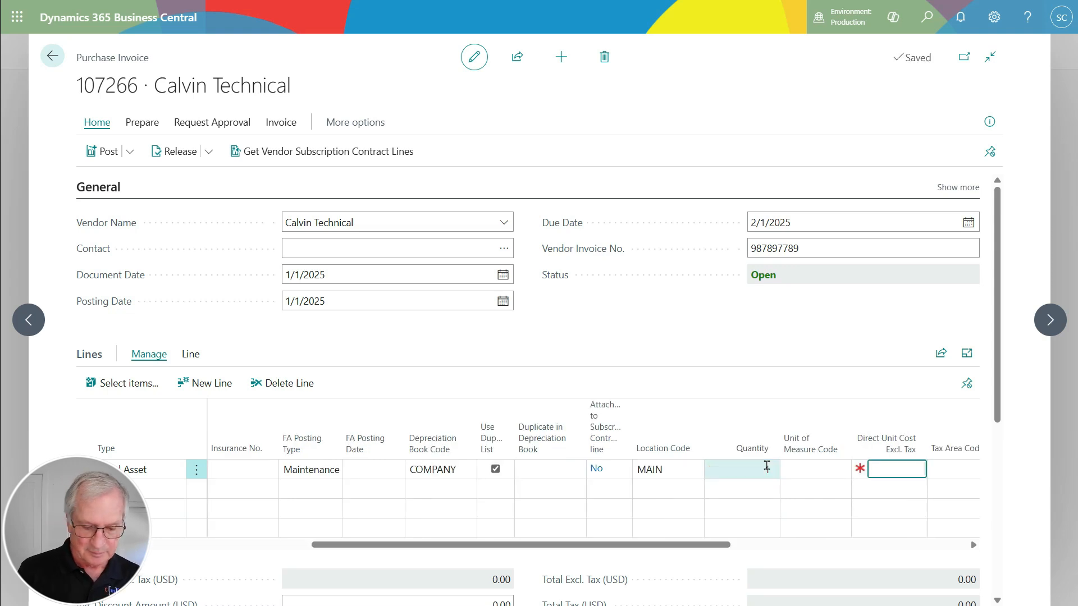
{"action": "type", "text": "560"}
{"action": "key", "text": "Return"}
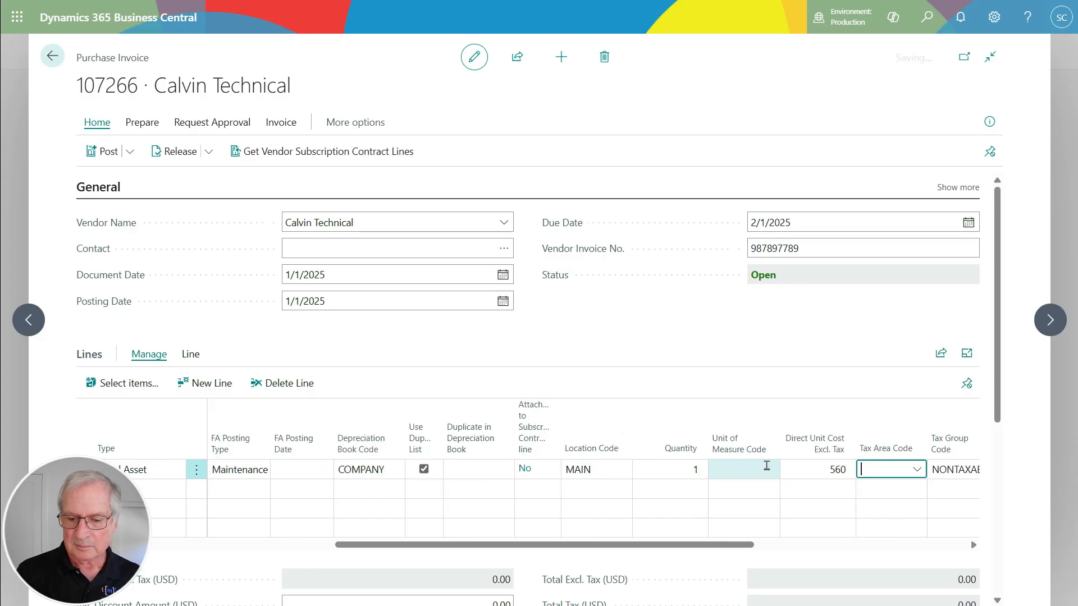
{"action": "scroll", "coordinate": [448, 515], "scroll_direction": "left", "scroll_amount": 5}
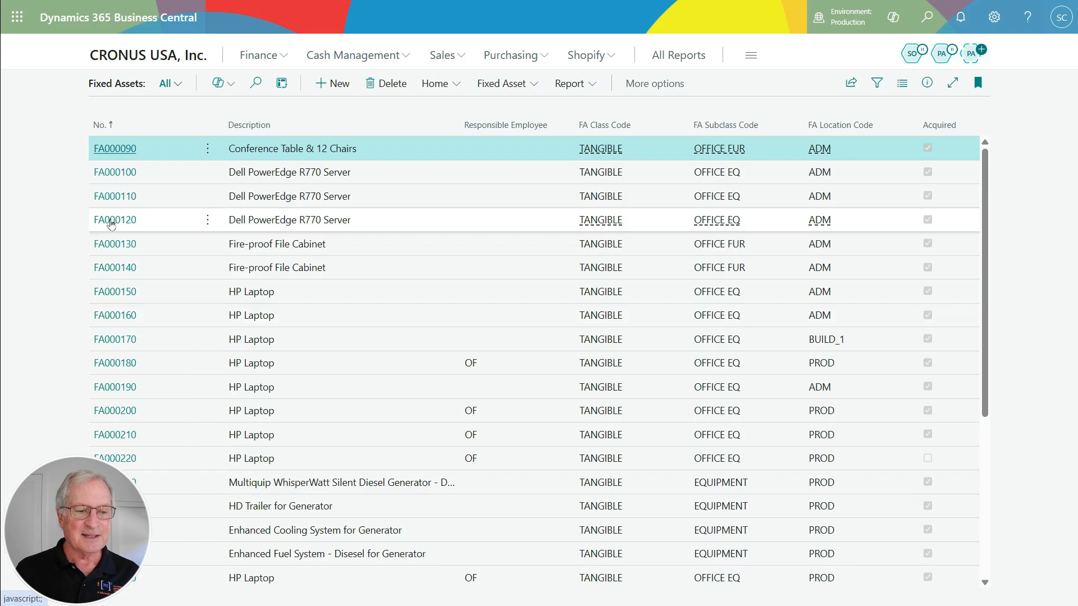
Review the maintenance ledger entries of fixed asset FA000120 from the fixed assets list
{"action": "left_click", "coordinate": [113, 220]}
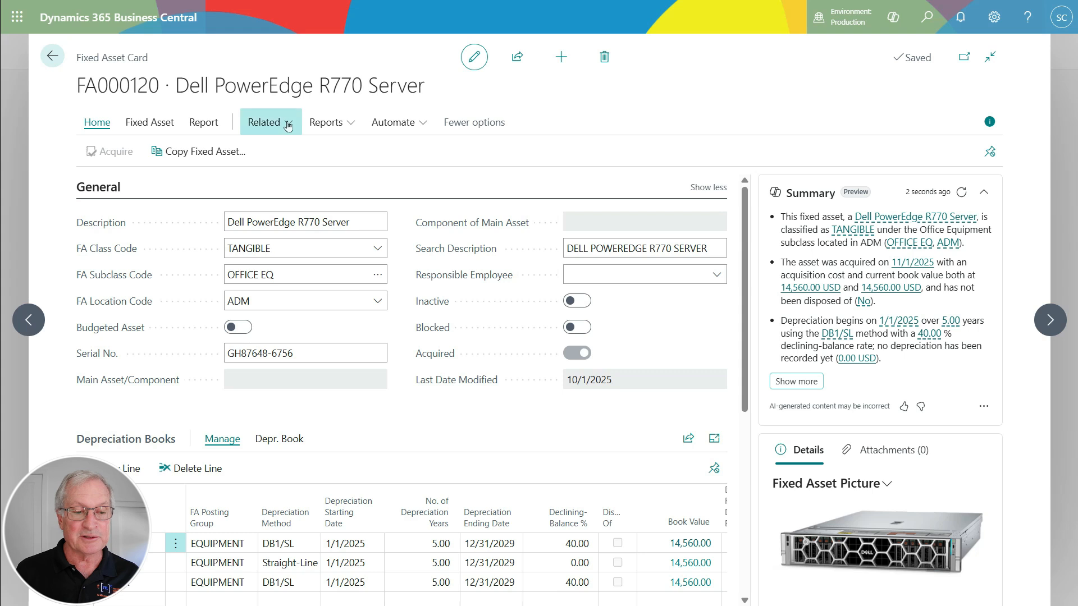
{"action": "left_click", "coordinate": [288, 123]}
{"action": "mouse_move", "coordinate": [309, 228]}
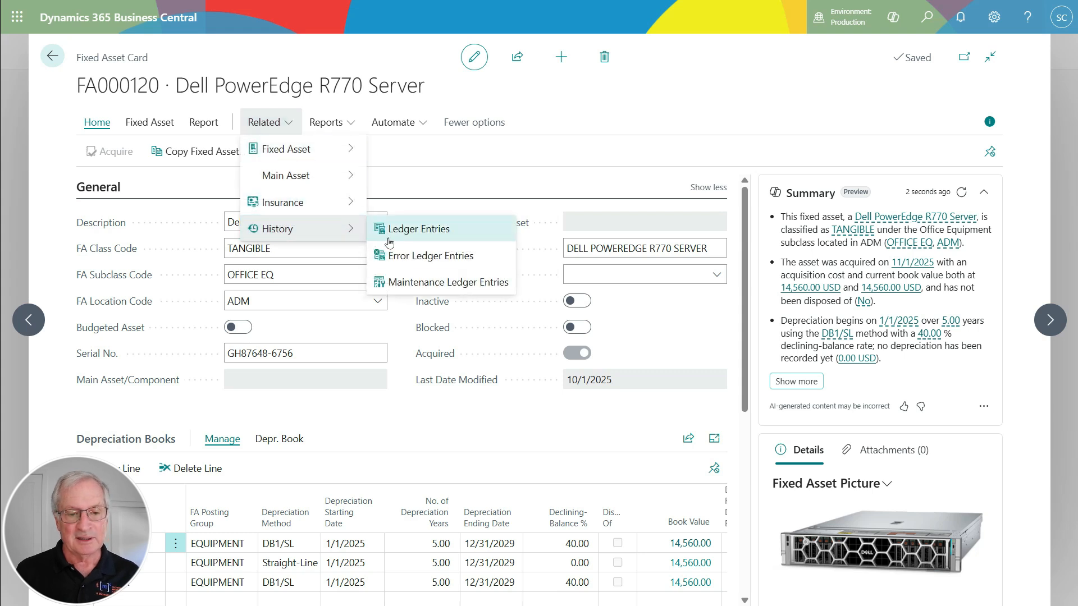
{"action": "left_click", "coordinate": [452, 282]}
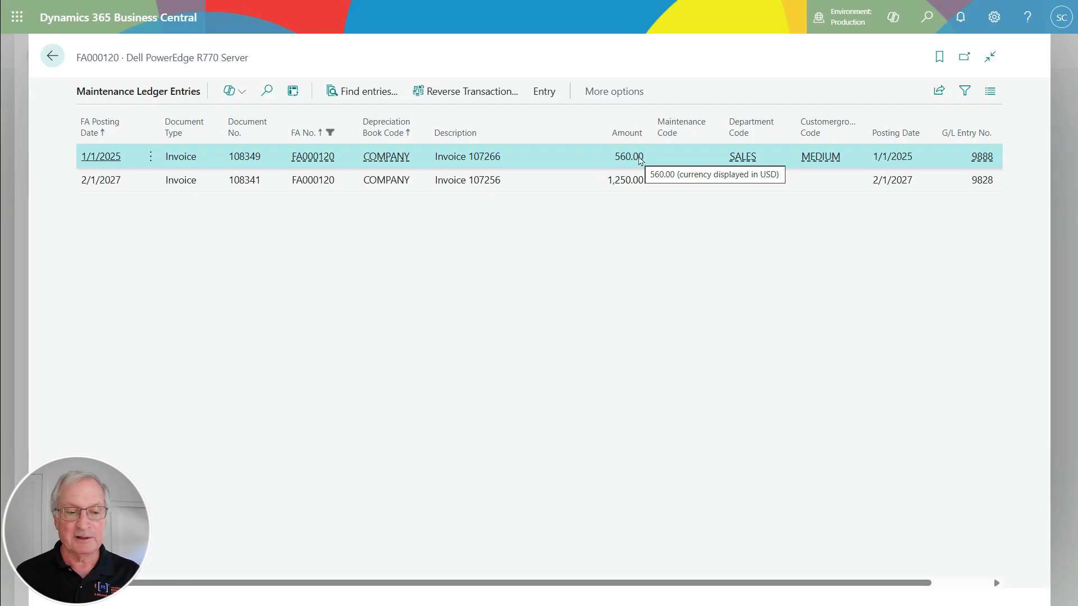
{"action": "key", "text": "Escape"}
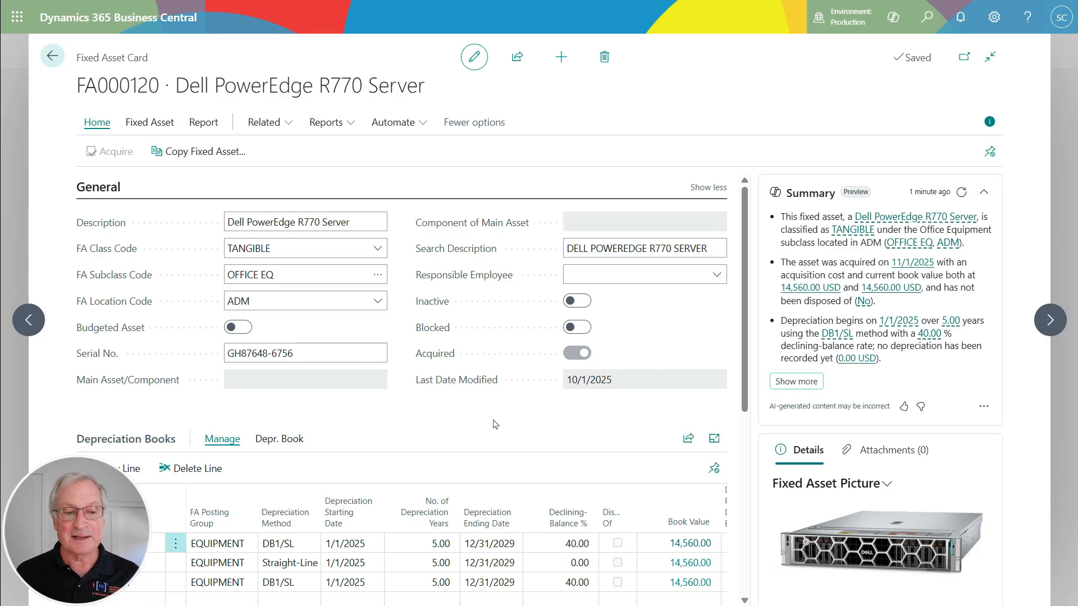
Change the comment of the server's 9/15/2025 maintenance registration to Change Network Card and return to the fixed assets list
{"action": "left_click", "coordinate": [156, 125]}
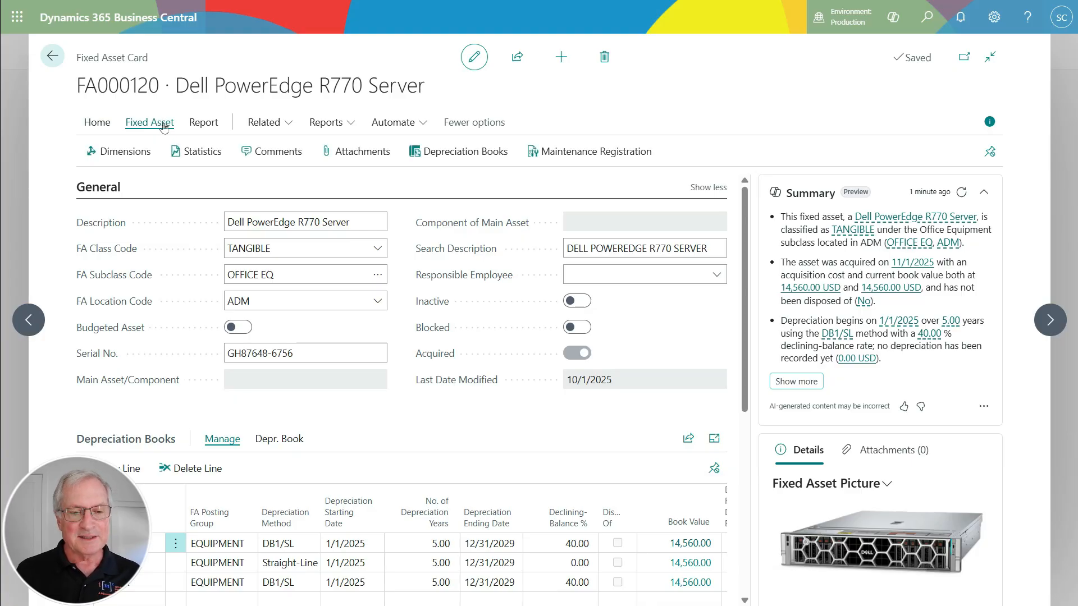
{"action": "left_click", "coordinate": [578, 157]}
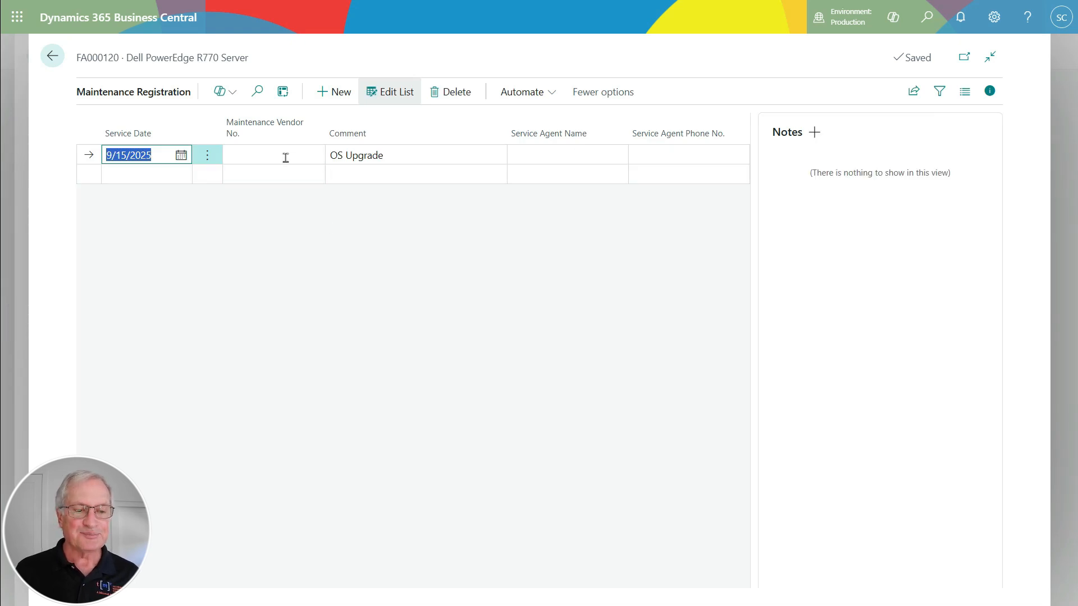
{"action": "left_click", "coordinate": [391, 155]}
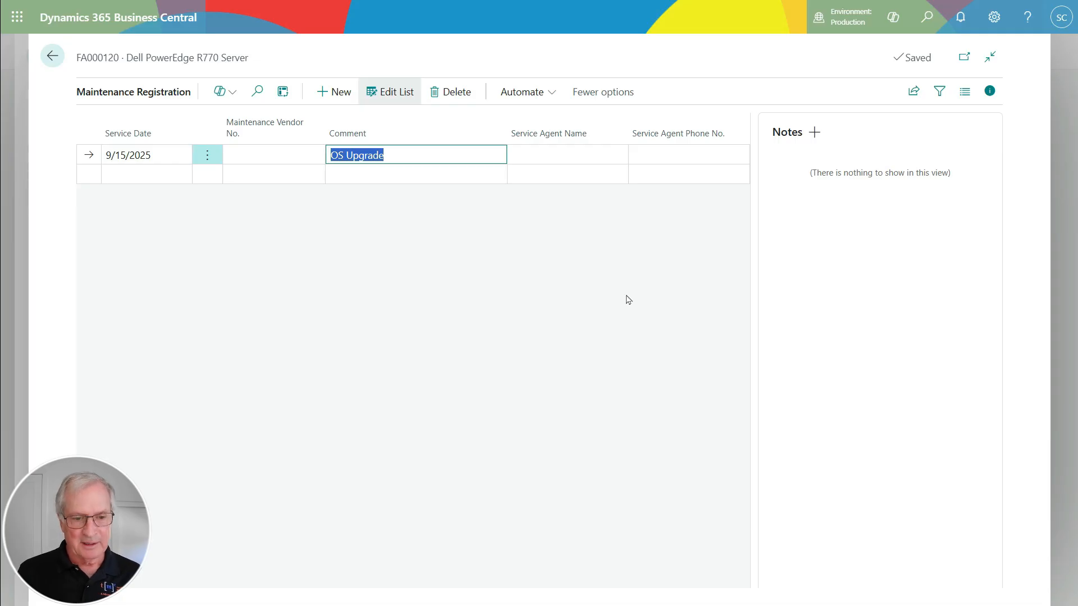
{"action": "type", "text": "Change Ne"}
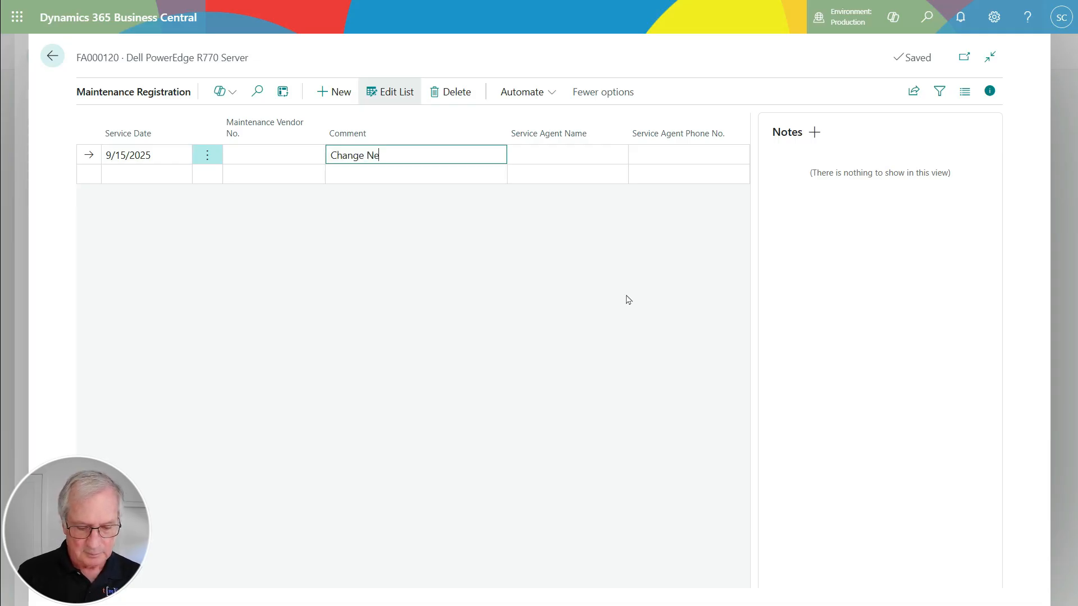
{"action": "type", "text": "twork Card"}
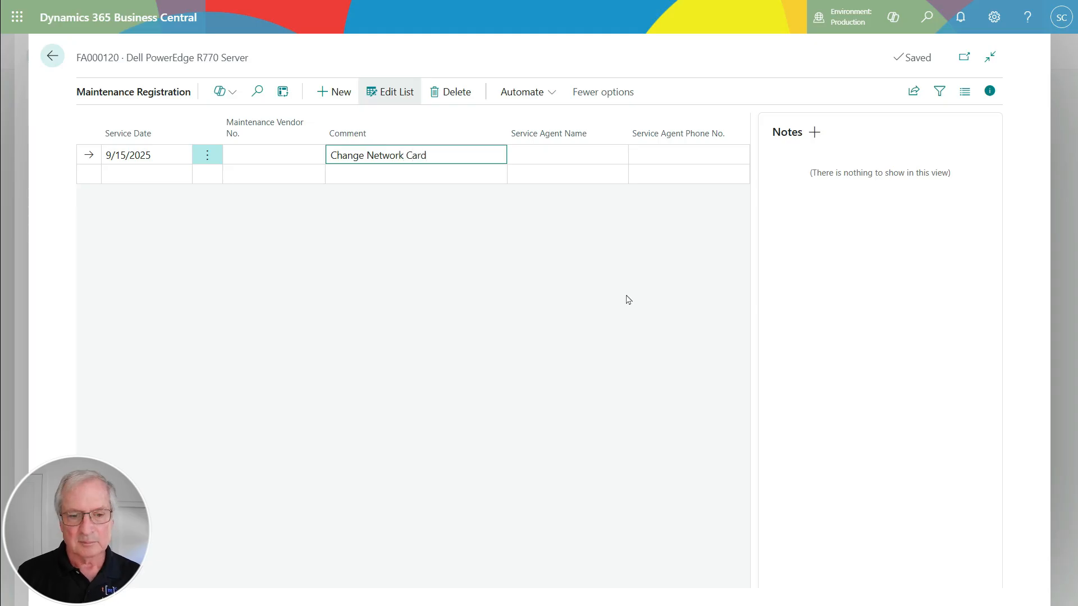
{"action": "key", "text": "Tab"}
{"action": "key", "text": "Tab"}
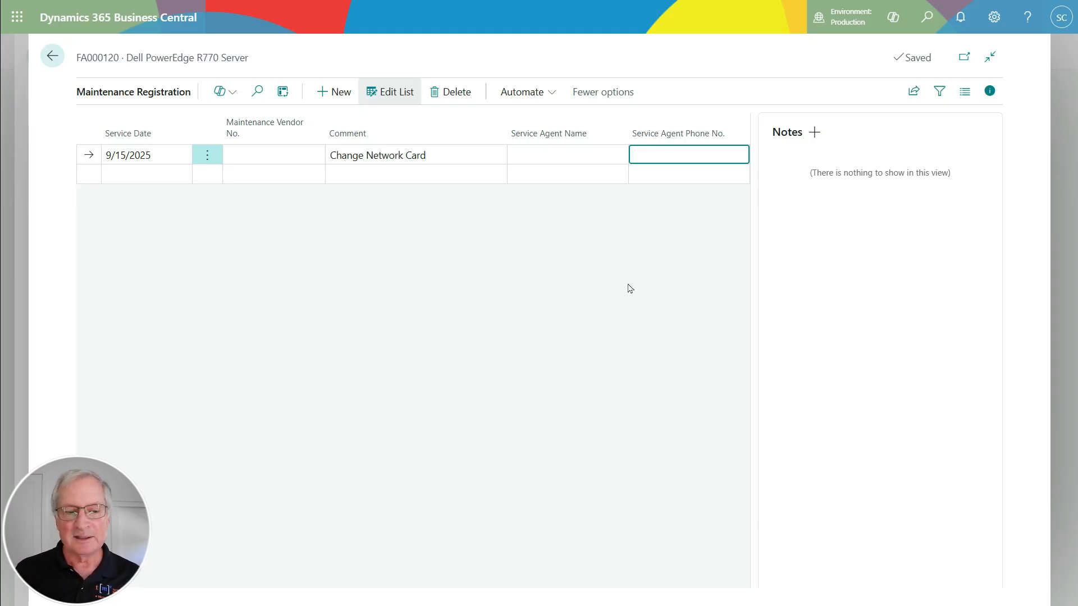
{"action": "left_click", "coordinate": [138, 177]}
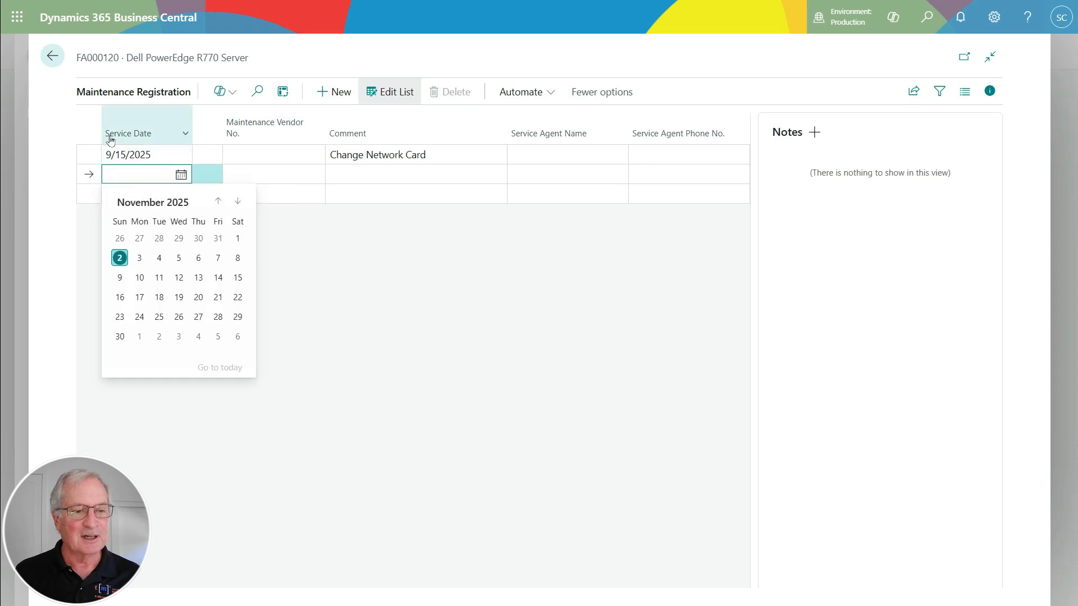
{"action": "left_click", "coordinate": [56, 62]}
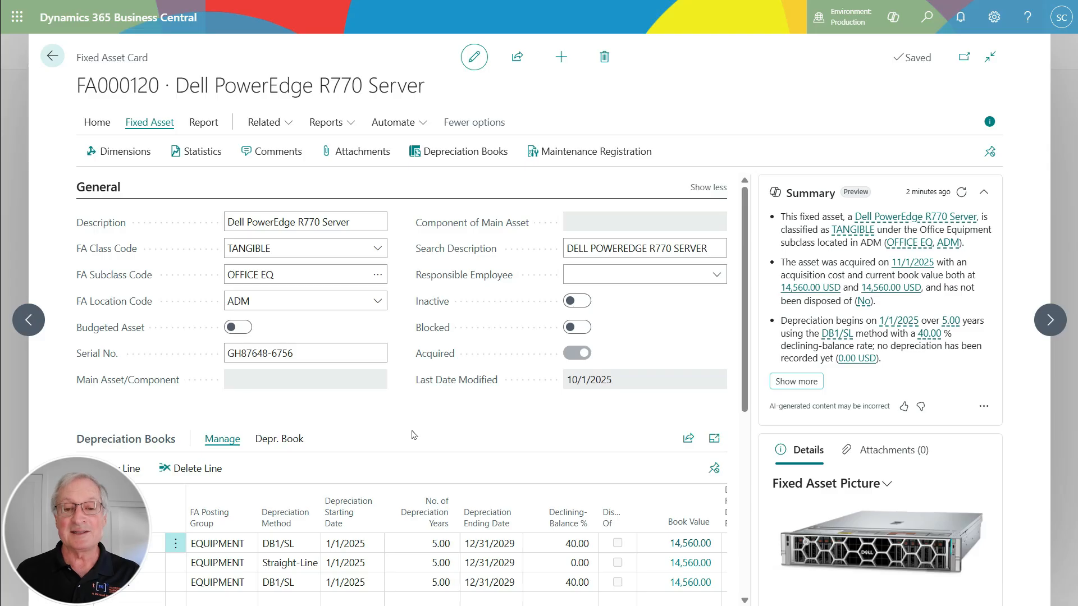
{"action": "key", "text": "Escape"}
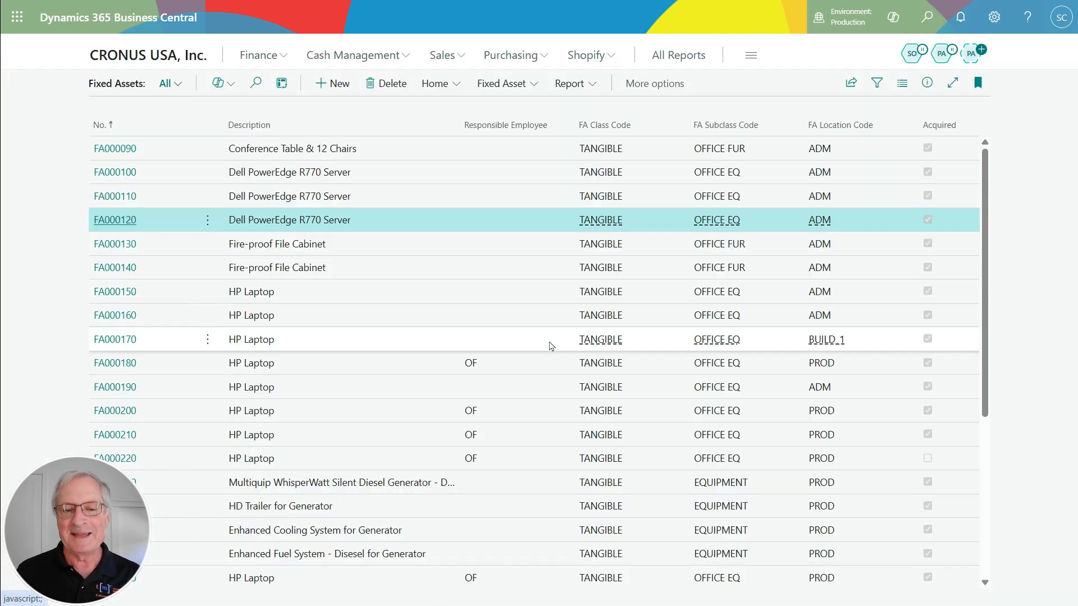
Preview the Maintenance Register report for fixed assets without filters, fitted to the page width
{"action": "left_click", "coordinate": [662, 56]}
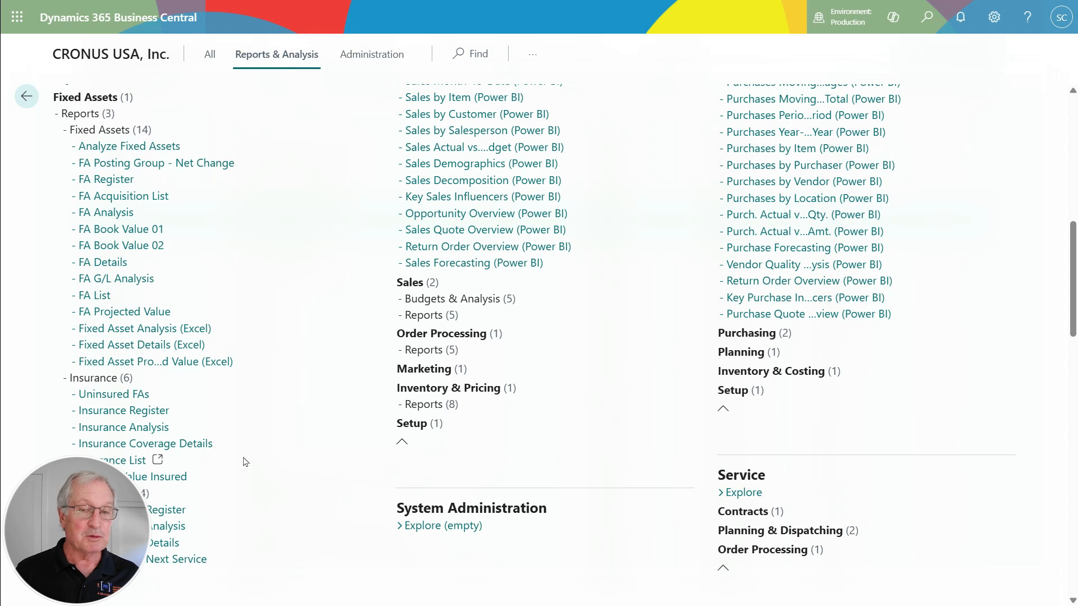
{"action": "left_click", "coordinate": [152, 512]}
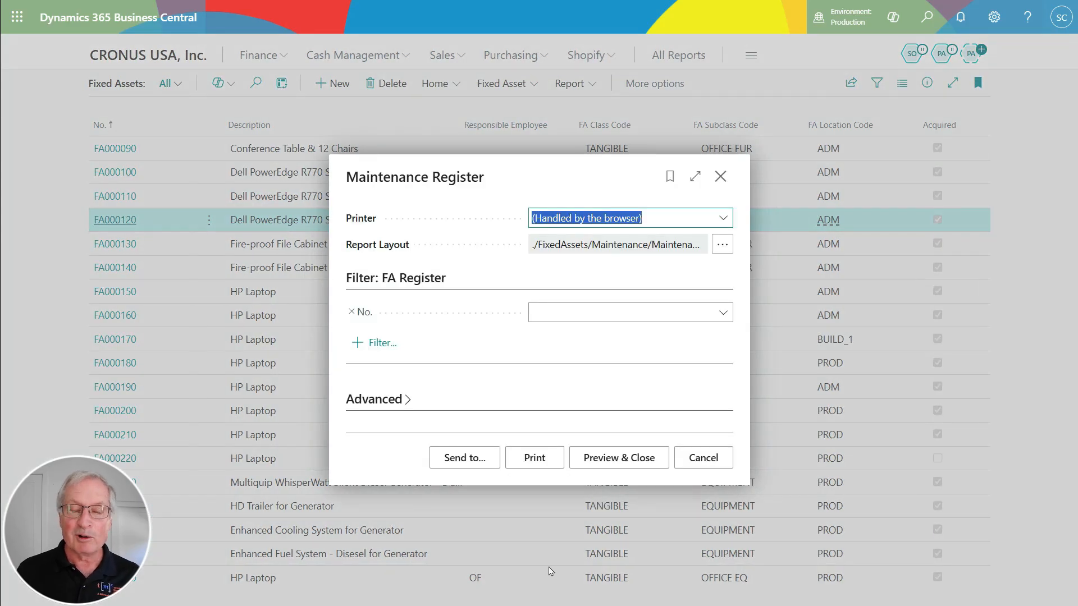
{"action": "left_click", "coordinate": [610, 462]}
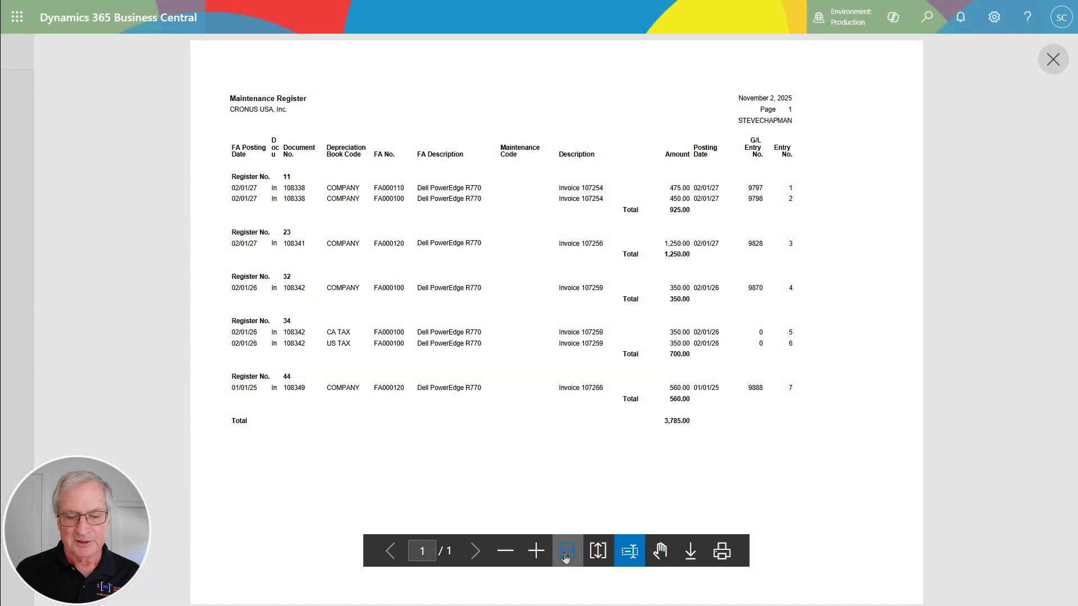
{"action": "left_click", "coordinate": [566, 553]}
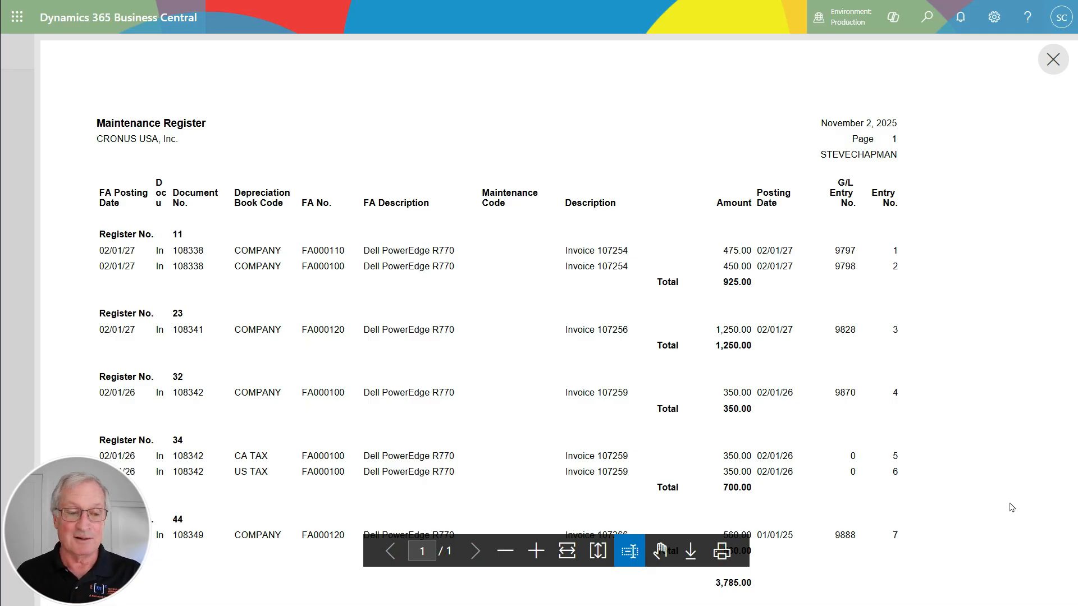
Preview the Fixed Asset Maintenance Details report for the COMPANY depreciation book without filters and review the entries per asset
{"action": "left_click", "coordinate": [1052, 59]}
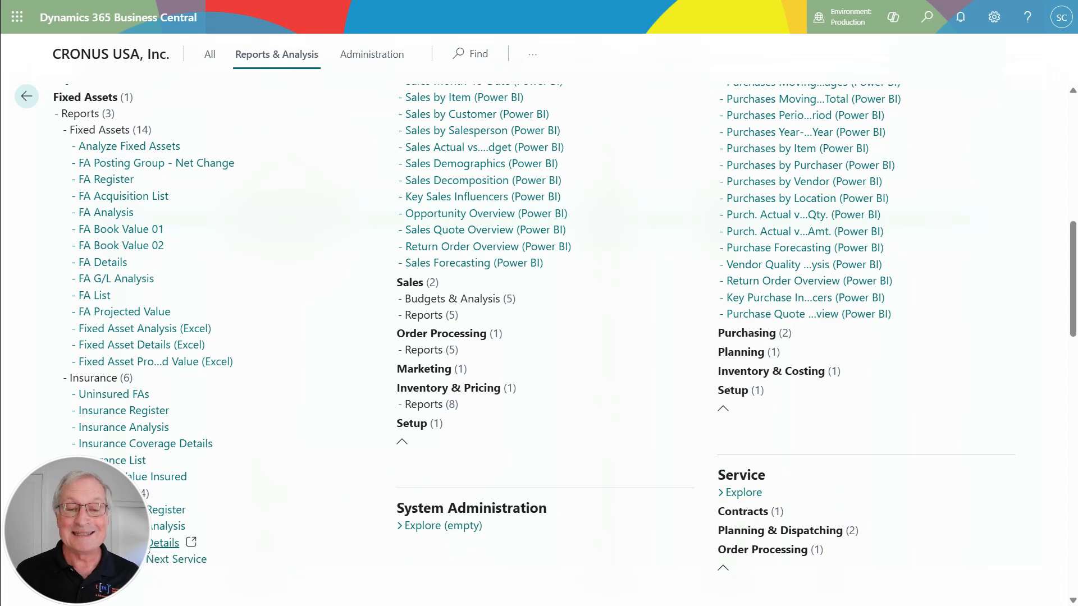
{"action": "left_click", "coordinate": [169, 543]}
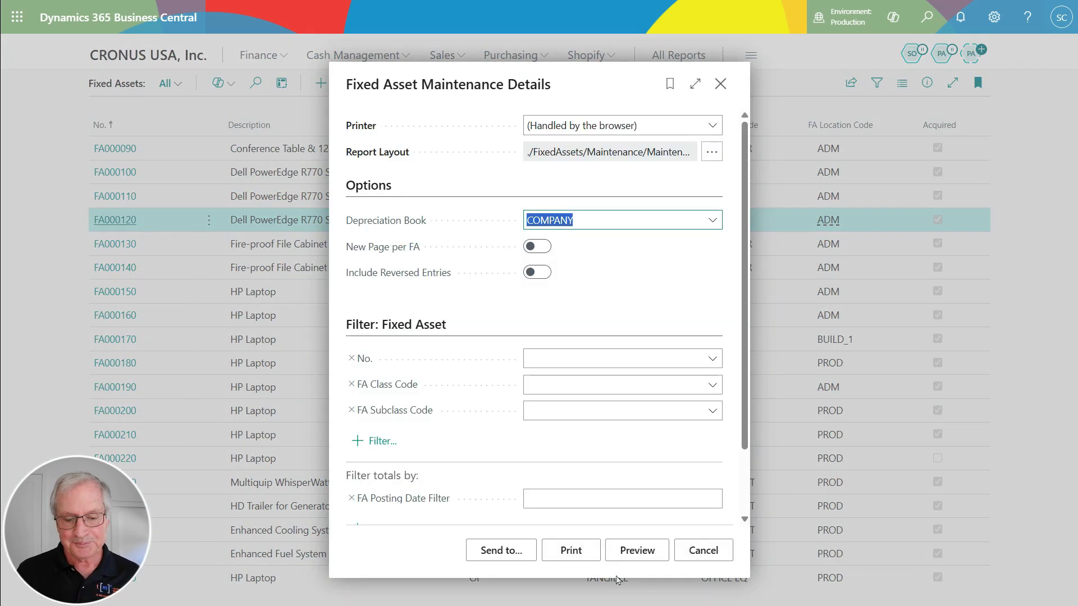
{"action": "left_click", "coordinate": [644, 553]}
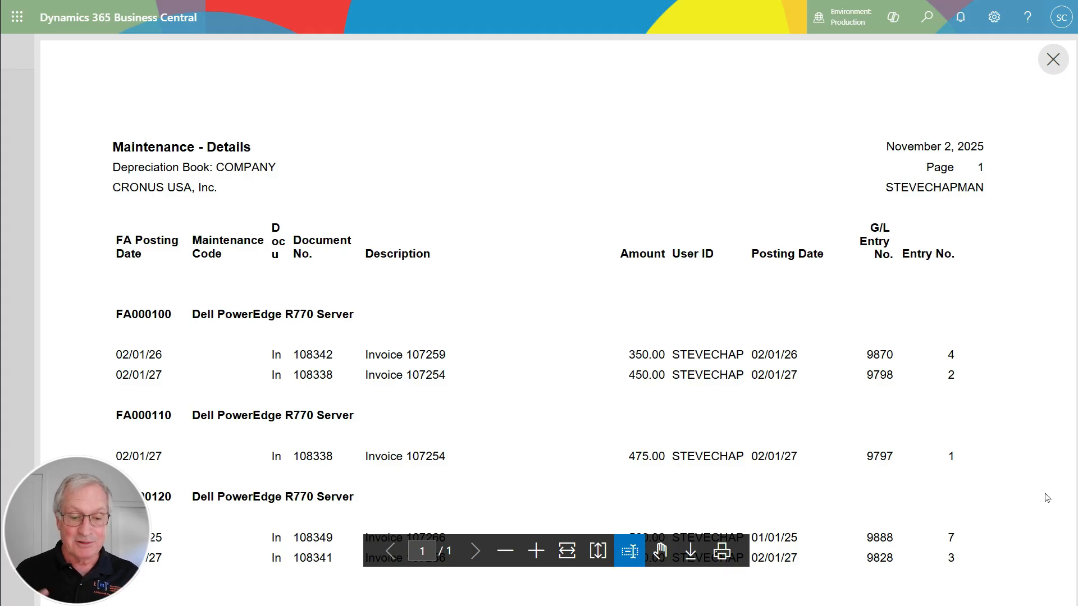
{"action": "scroll", "coordinate": [1047, 498], "scroll_direction": "down", "scroll_amount": 3}
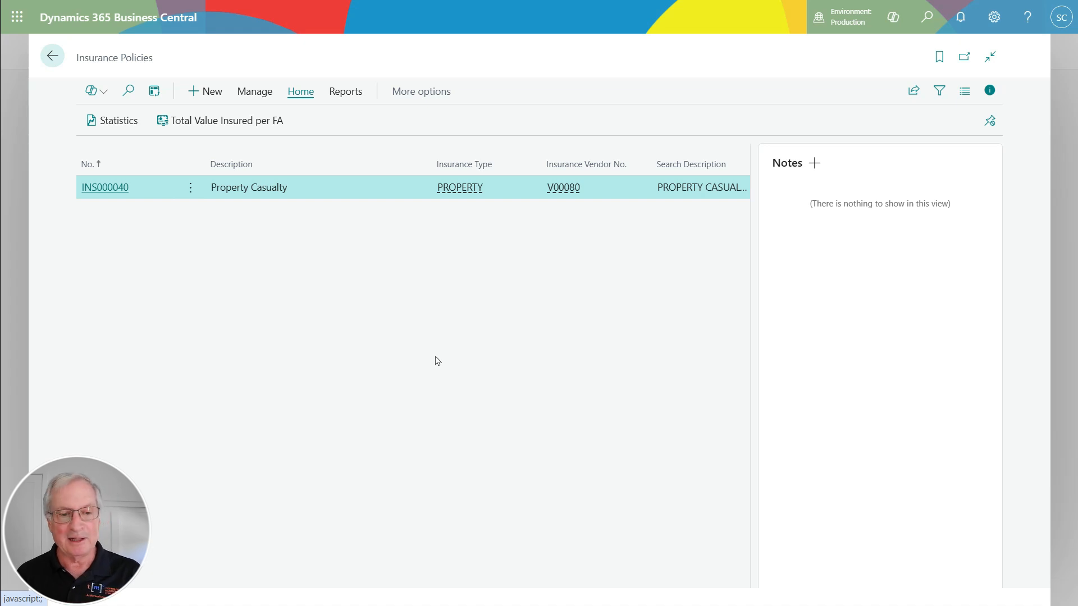
Review the insurance card of the Property Casualty policy, then leave the insurance policies
{"action": "left_click", "coordinate": [108, 190]}
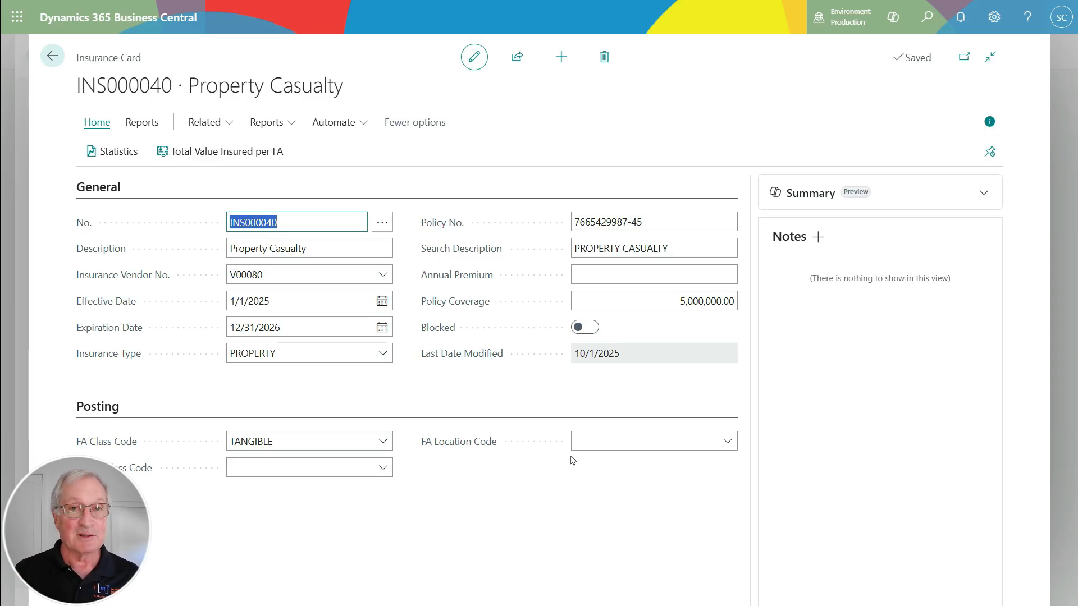
{"action": "left_click", "coordinate": [47, 56]}
{"action": "left_click", "coordinate": [52, 58]}
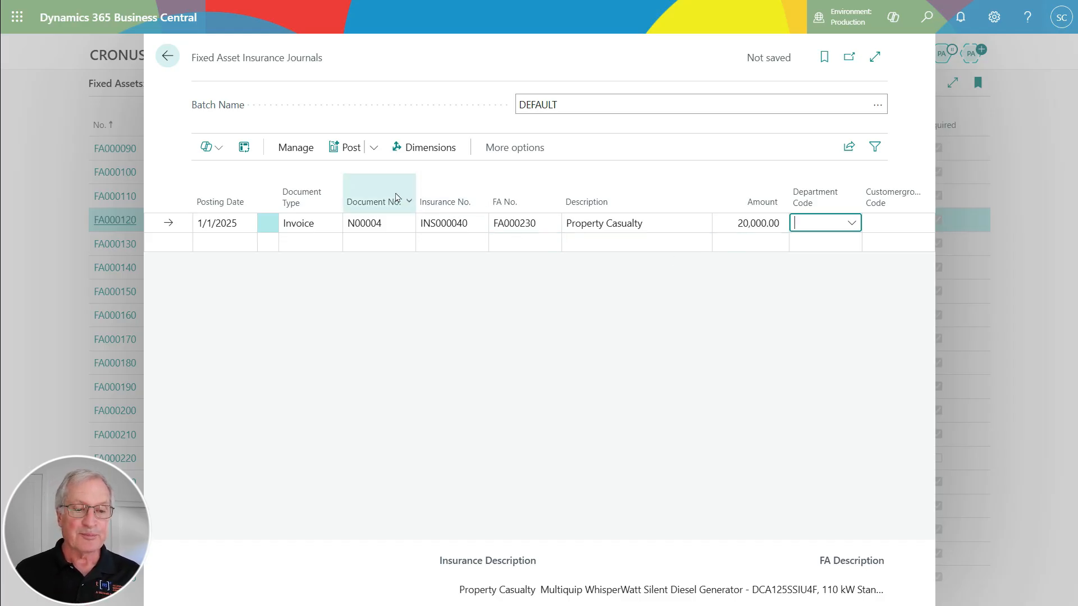
Post the 1/1/2025 Property Casualty insurance journal line for fixed asset FA000230 from the DEFAULT batch
{"action": "left_click", "coordinate": [374, 149]}
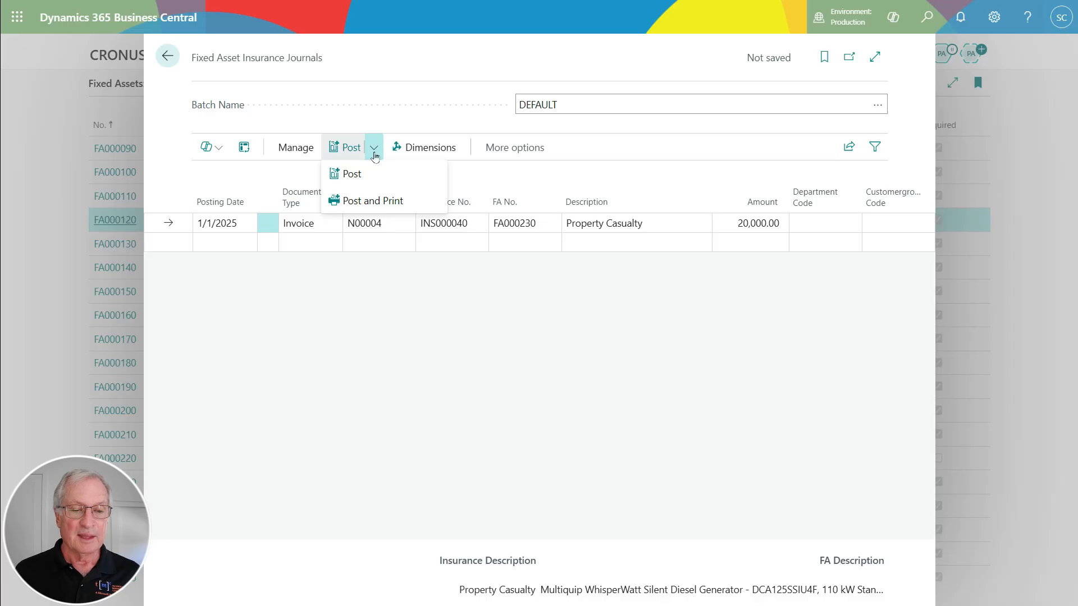
{"action": "left_click", "coordinate": [352, 174]}
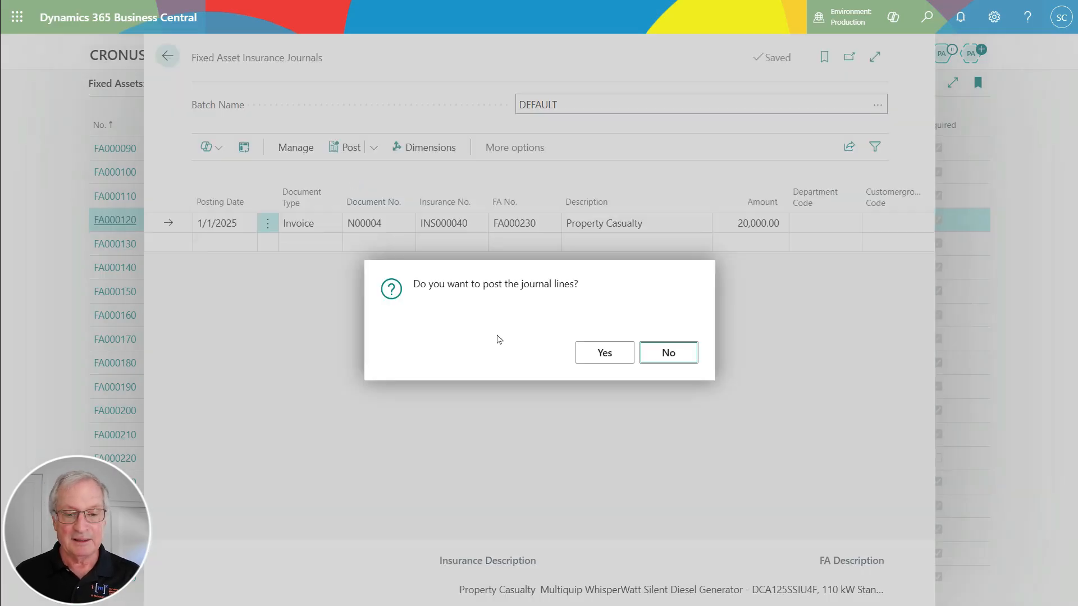
{"action": "left_click", "coordinate": [614, 358]}
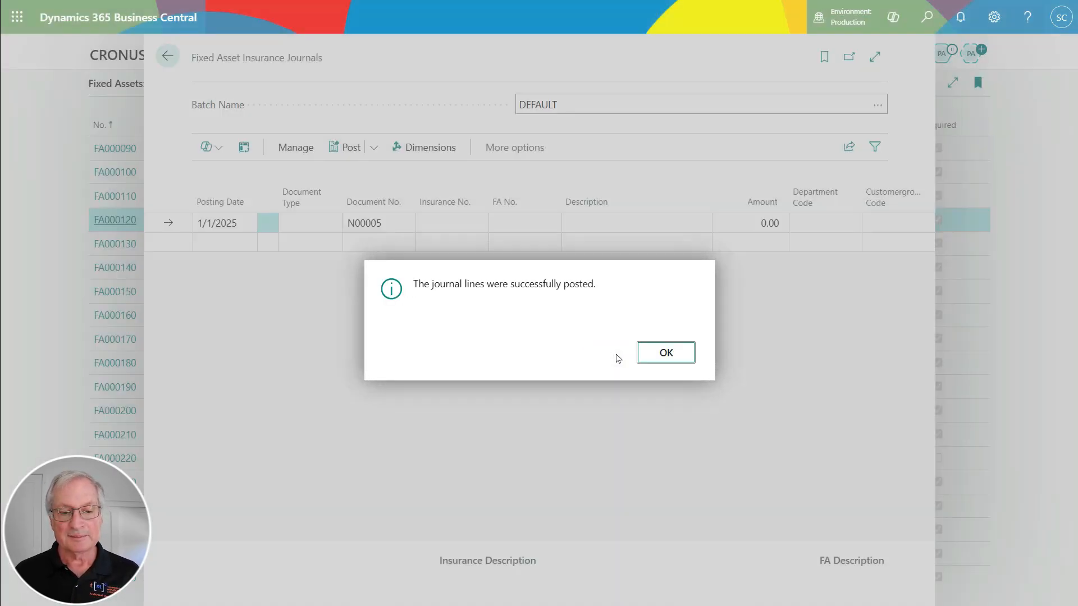
{"action": "key", "text": "Return"}
{"action": "left_click", "coordinate": [337, 223]}
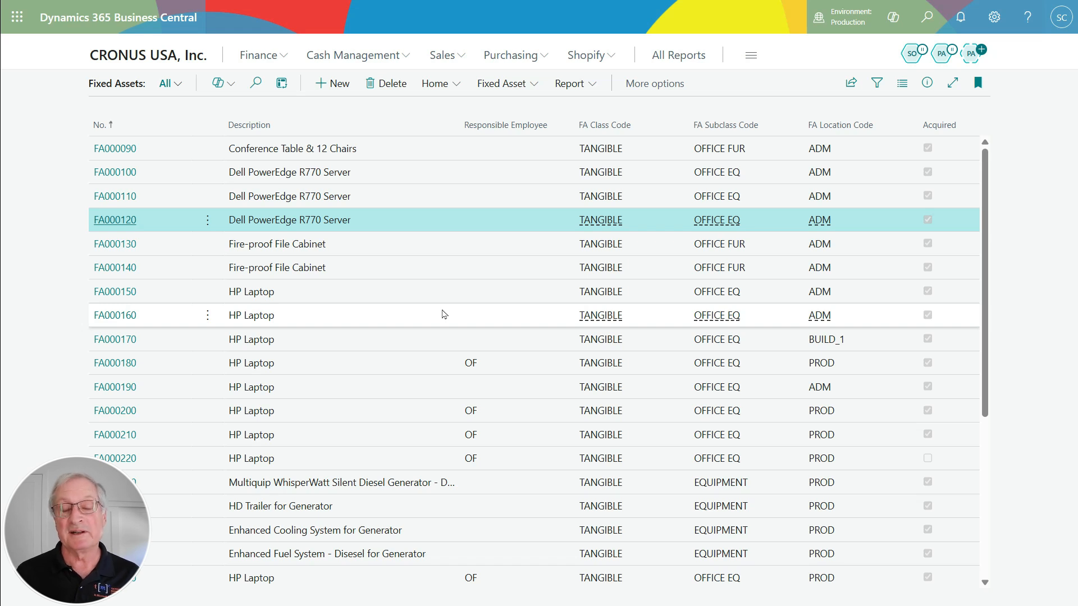
Preview the Insurance Register report from the fixed asset insurance reports and close it after reviewing the entries
{"action": "left_click", "coordinate": [672, 60]}
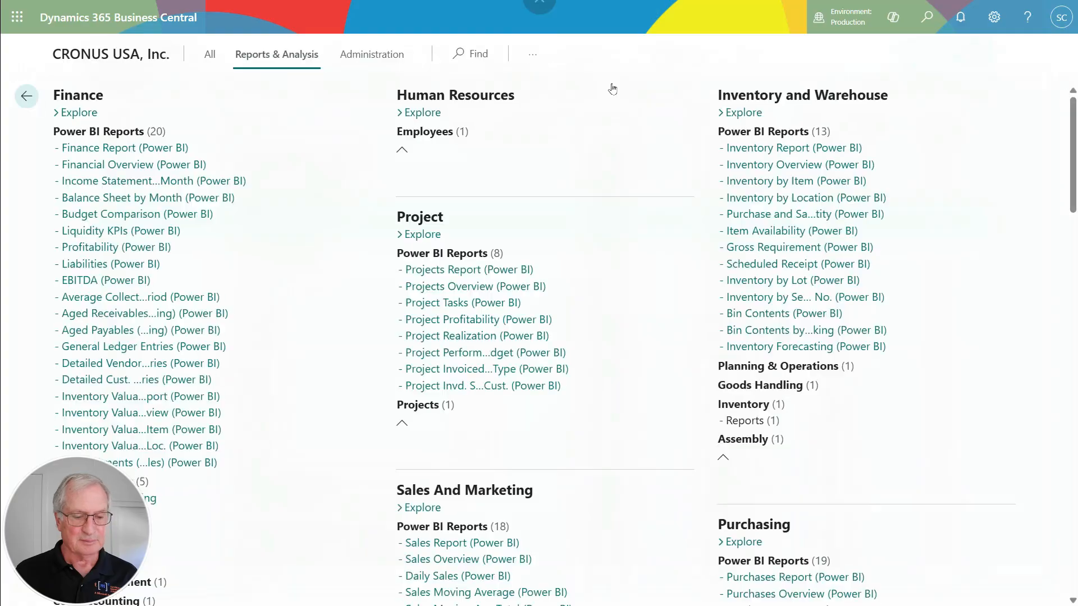
{"action": "scroll", "coordinate": [250, 407], "scroll_direction": "down", "scroll_amount": 10}
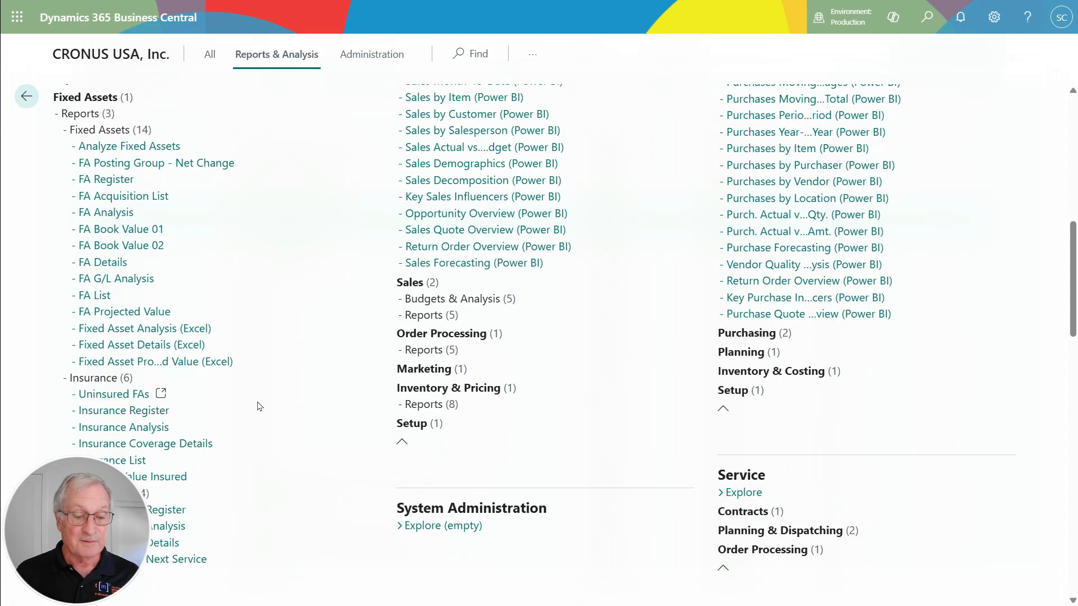
{"action": "left_click", "coordinate": [121, 412]}
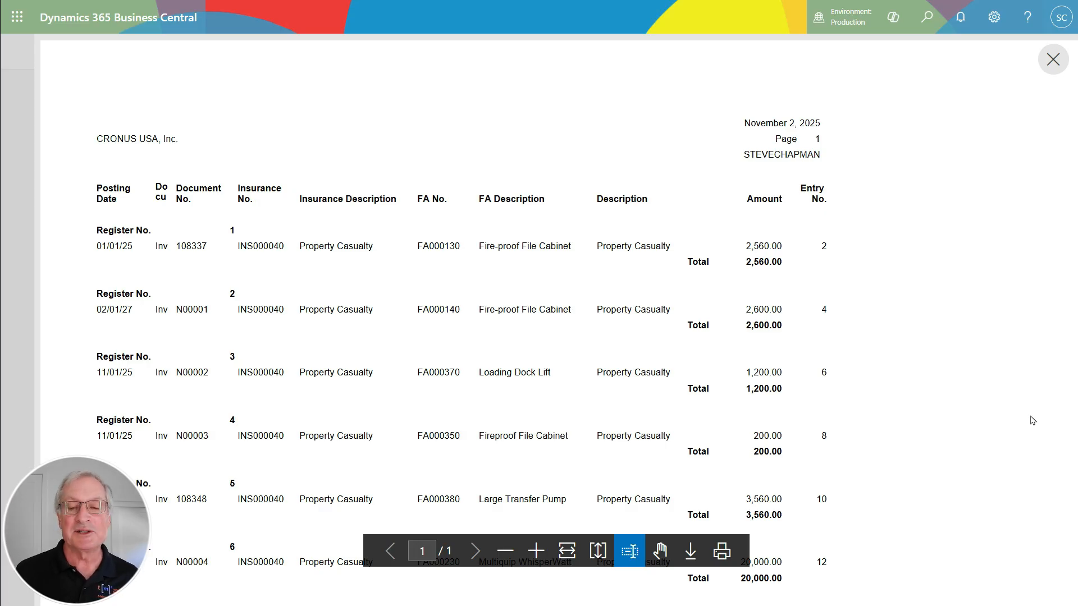
{"action": "left_click", "coordinate": [1053, 60]}
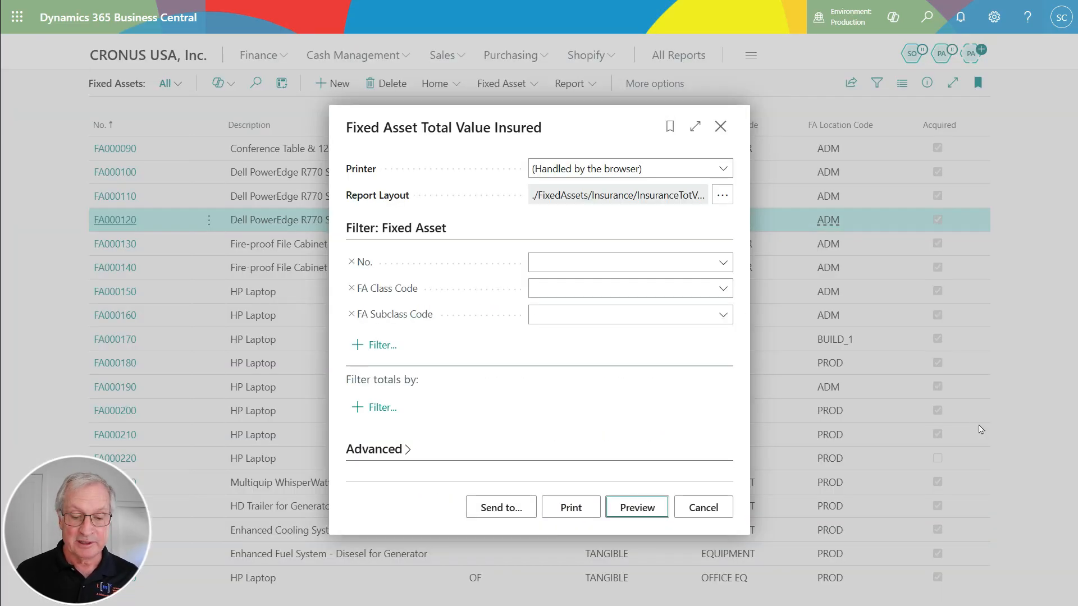
Preview the Fixed Asset Total Value Insured report without filters, fitted to the page width, and close it
{"action": "left_click", "coordinate": [621, 508]}
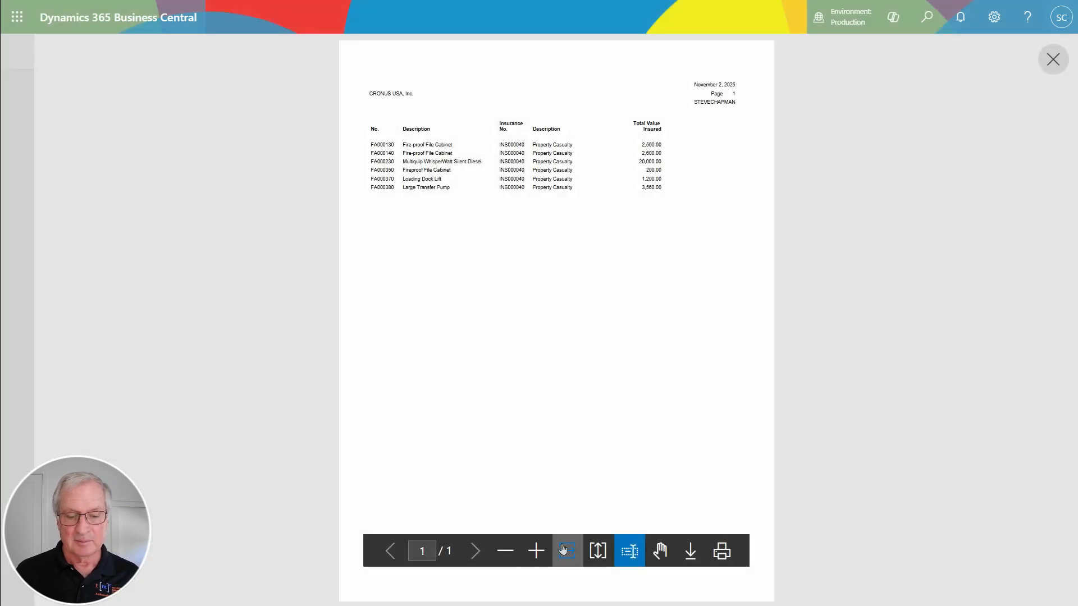
{"action": "left_click", "coordinate": [565, 550]}
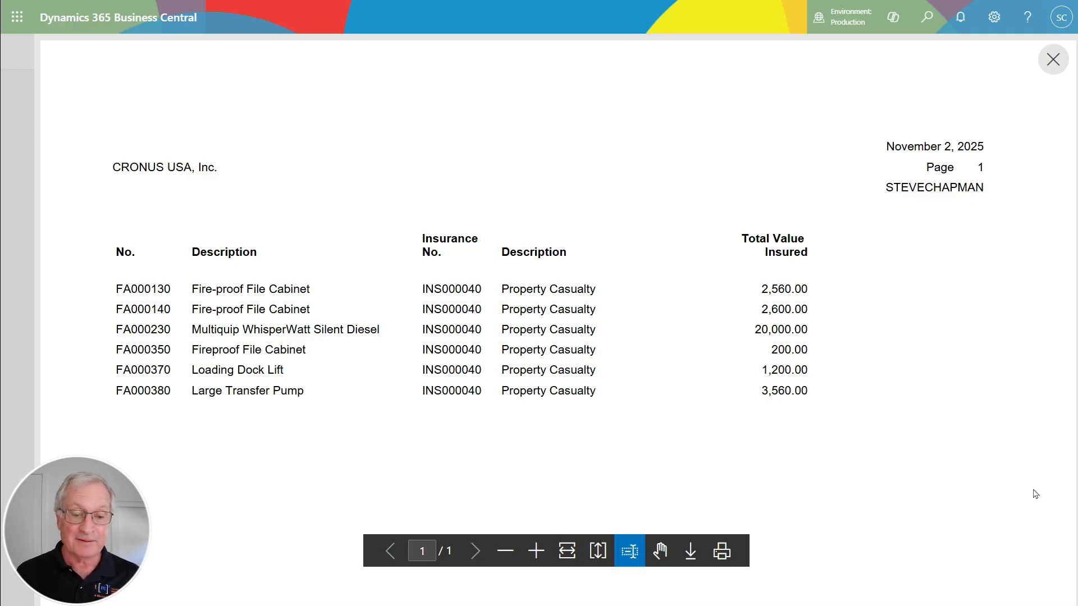
{"action": "left_click", "coordinate": [1051, 60]}
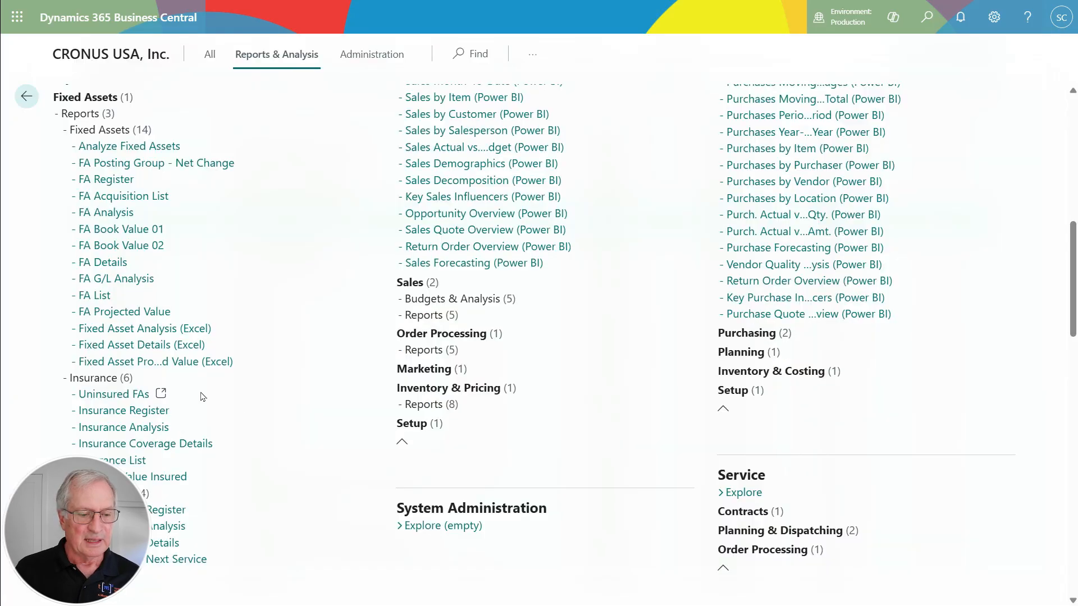
Preview the Uninsured Fixed Assets report without filters, fitted to the page width, and review the listed assets
{"action": "left_click", "coordinate": [112, 395]}
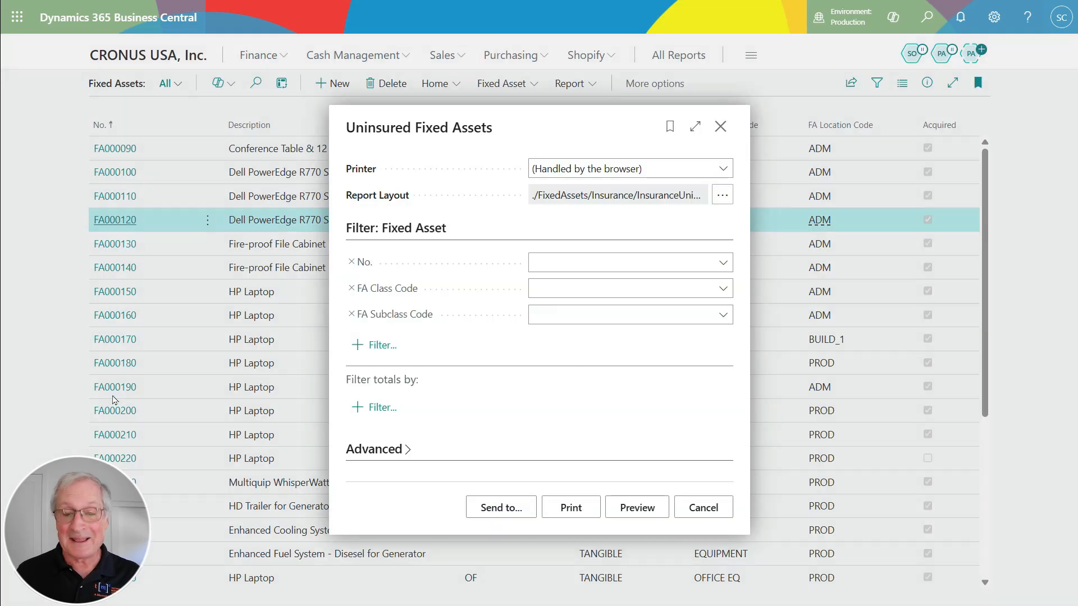
{"action": "left_click", "coordinate": [639, 507]}
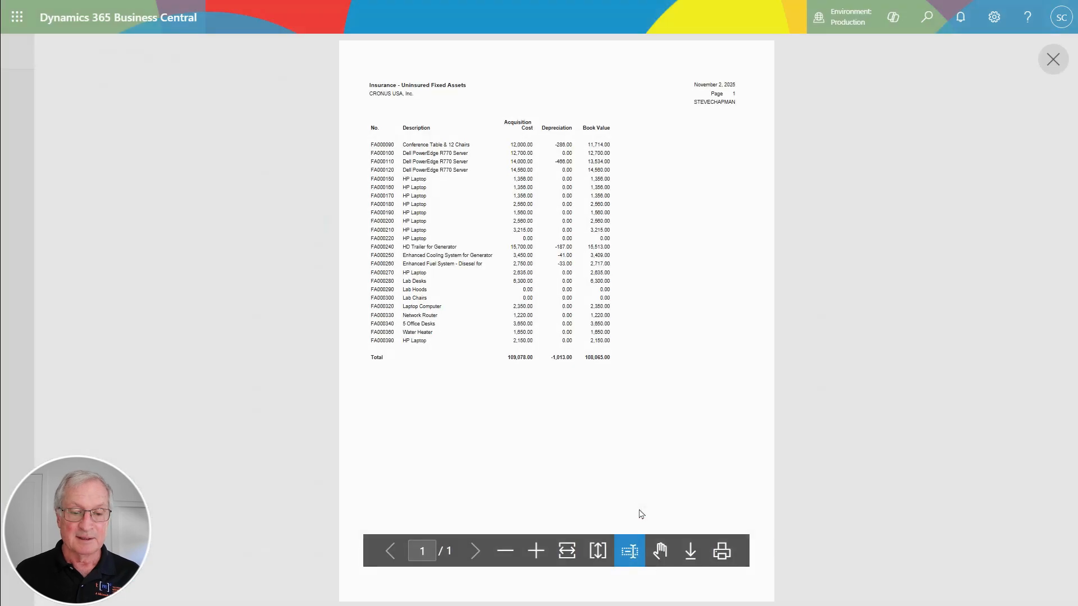
{"action": "left_click", "coordinate": [566, 550]}
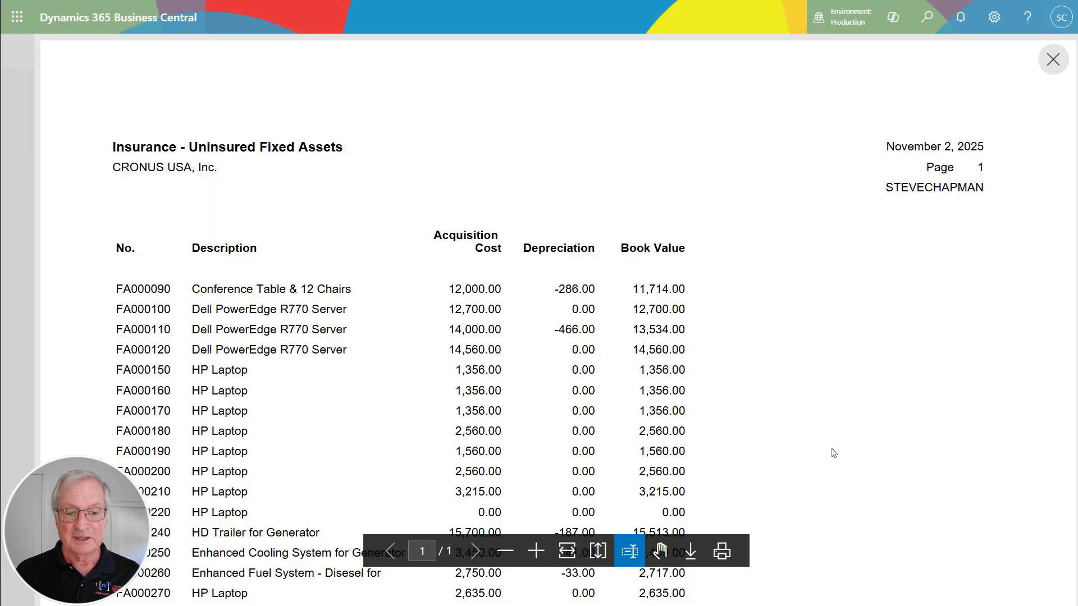
{"action": "scroll", "coordinate": [833, 447], "scroll_direction": "down", "scroll_amount": 1}
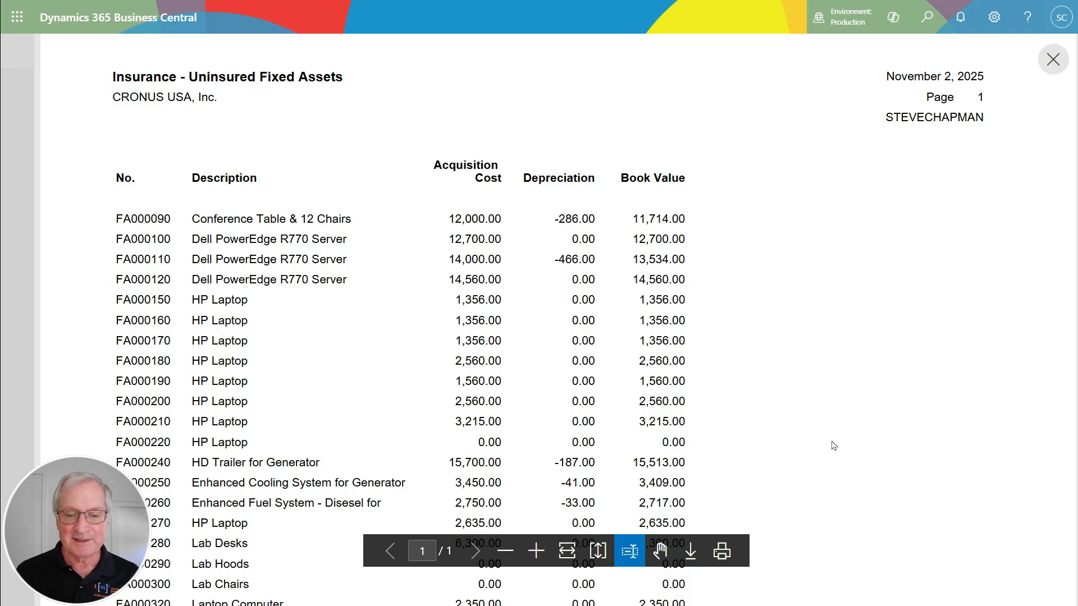
{"action": "scroll", "coordinate": [832, 445], "scroll_direction": "down", "scroll_amount": 2}
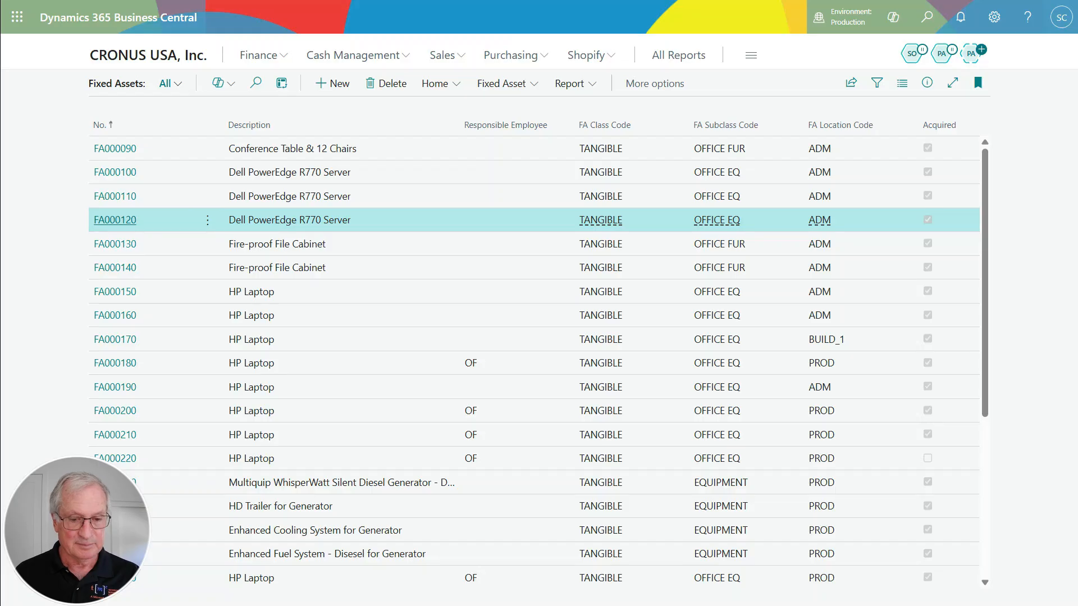
Open the fixed asset card of generator FA000230 and review its general details and depreciation books
{"action": "scroll", "coordinate": [402, 517], "scroll_direction": "down", "scroll_amount": 1}
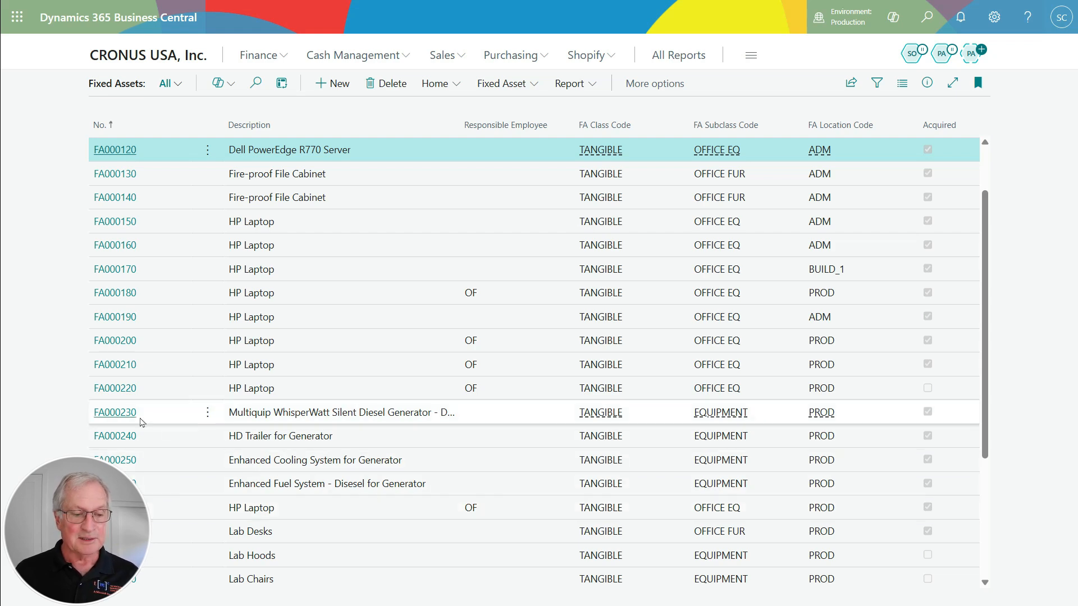
{"action": "left_click", "coordinate": [120, 414]}
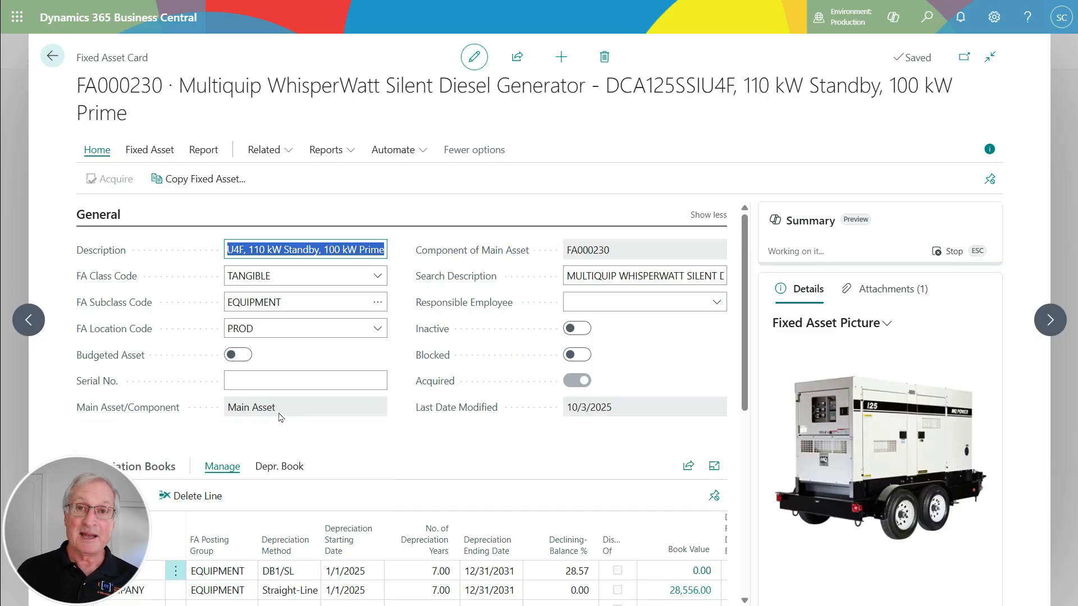
{"action": "left_click", "coordinate": [149, 149]}
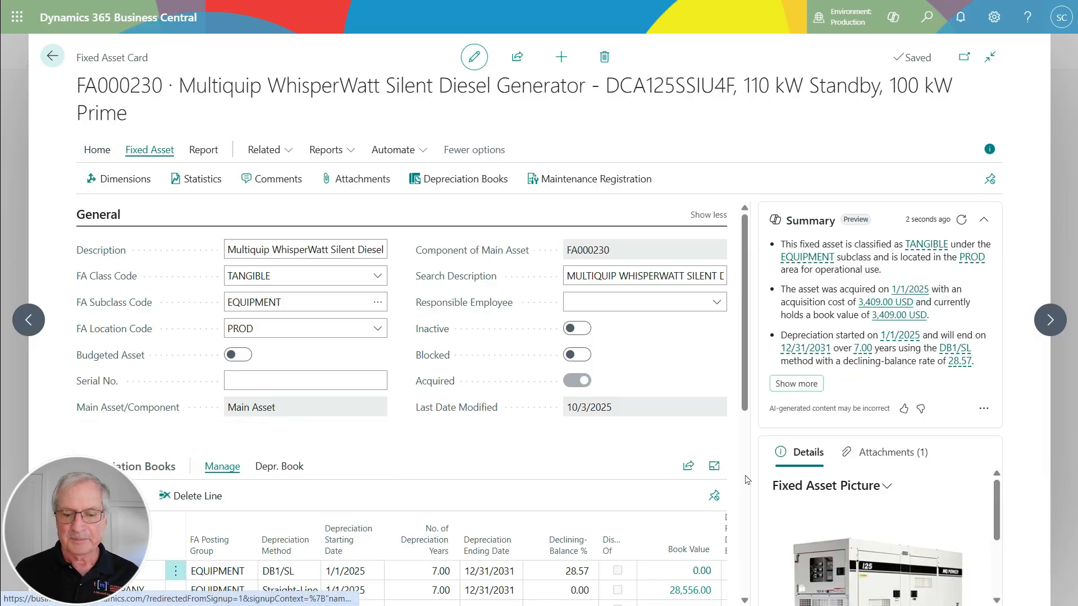
{"action": "scroll", "coordinate": [731, 449], "scroll_direction": "down", "scroll_amount": 1}
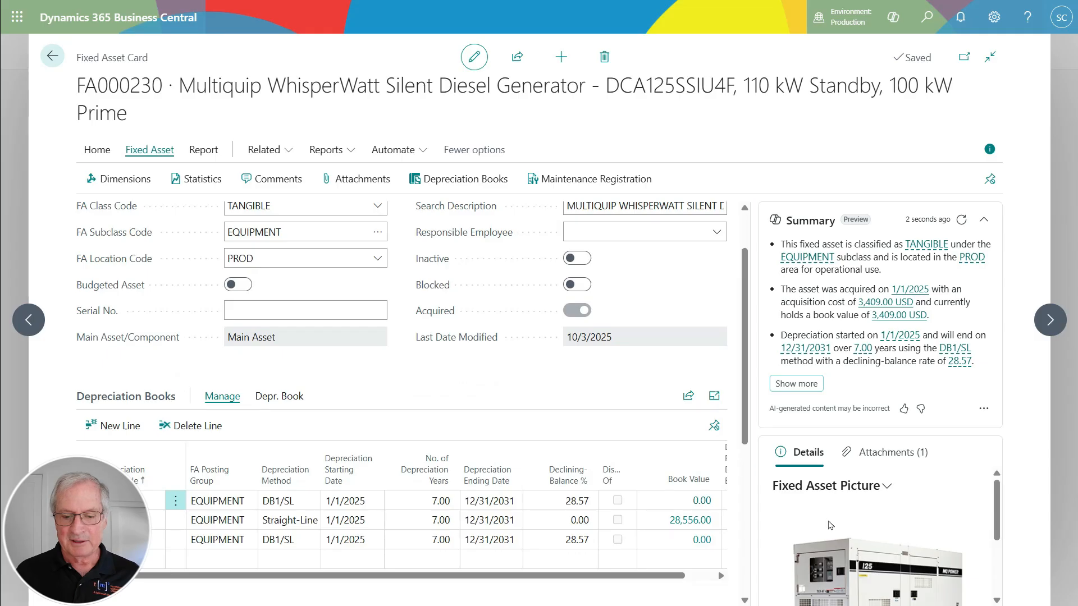
{"action": "scroll", "coordinate": [898, 533], "scroll_direction": "down", "scroll_amount": 3}
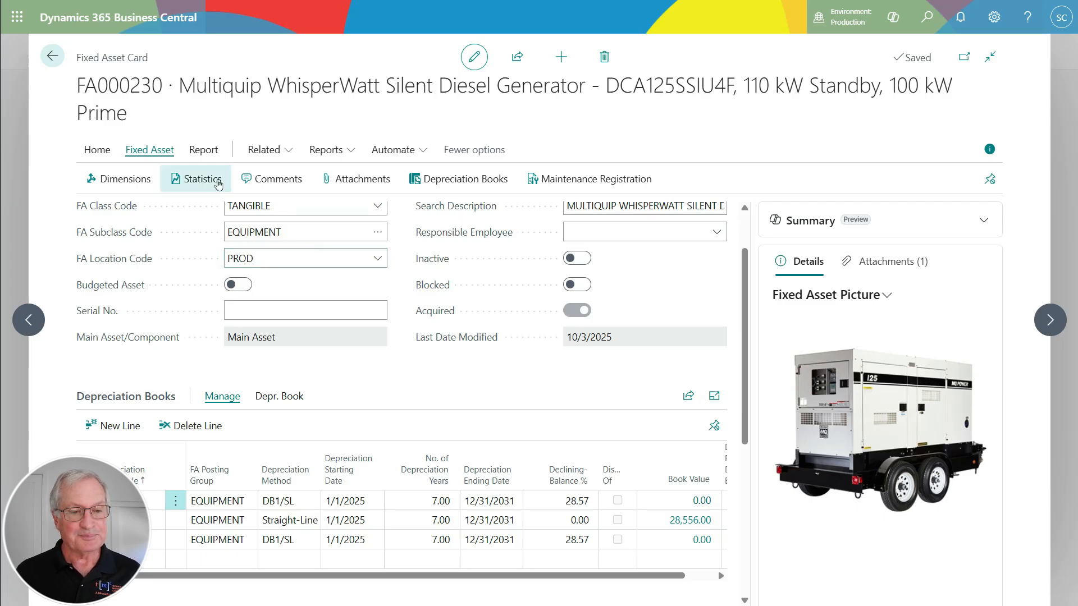
Open the list of main asset components belonging to generator FA000230
{"action": "left_click", "coordinate": [288, 151]}
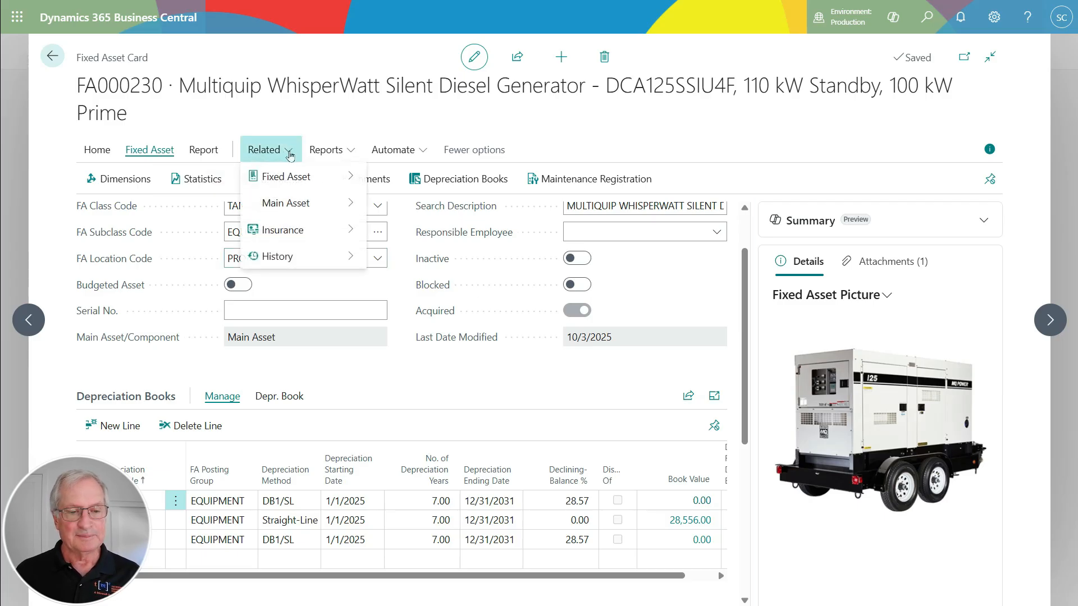
{"action": "mouse_move", "coordinate": [303, 203]}
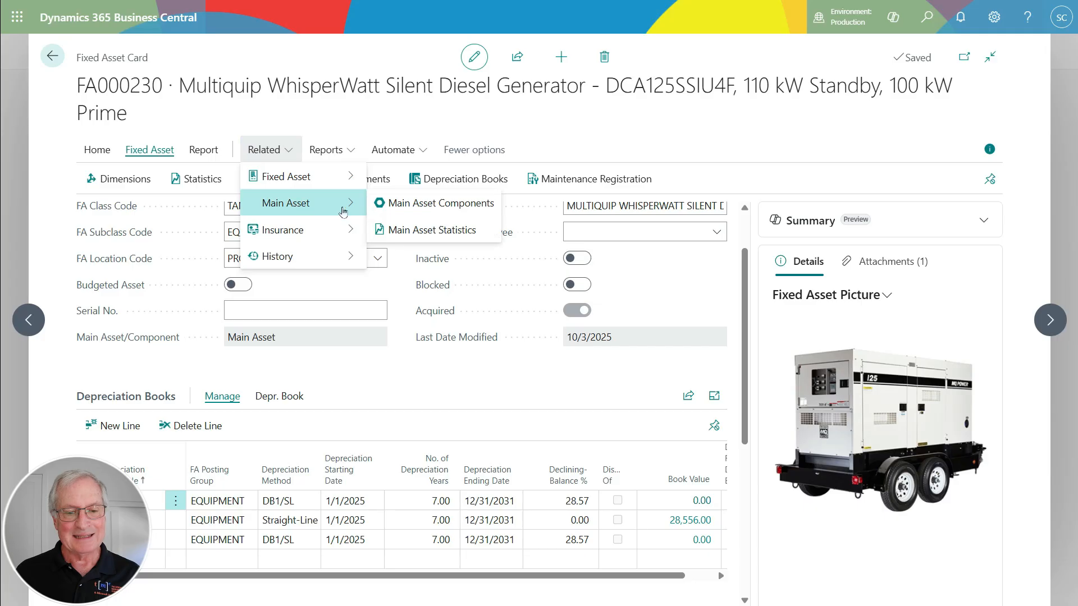
{"action": "left_click", "coordinate": [436, 206]}
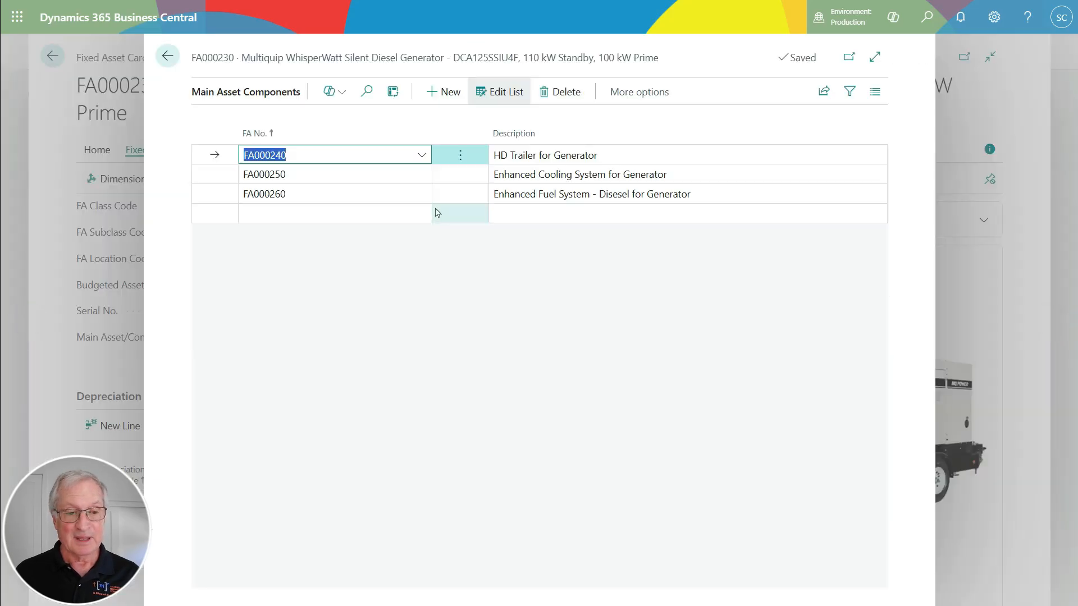